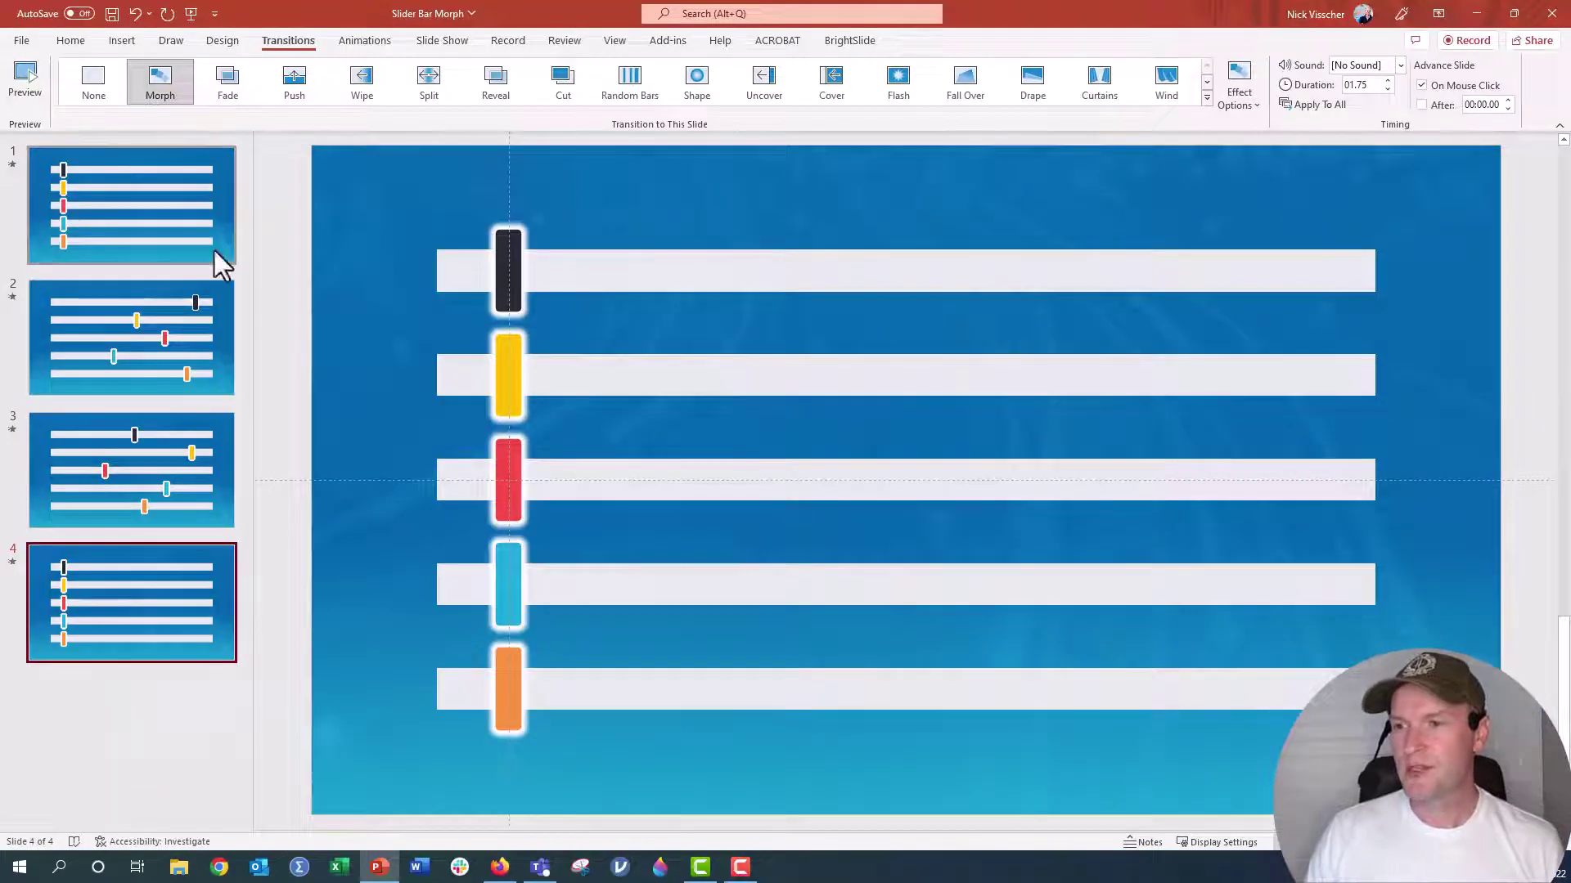
# Step back through slides 4 to 1, then place the insertion point below slide 4.
pyautogui.click(156, 224)
pyautogui.click(170, 616)
pyautogui.click(164, 463)
pyautogui.click(164, 343)
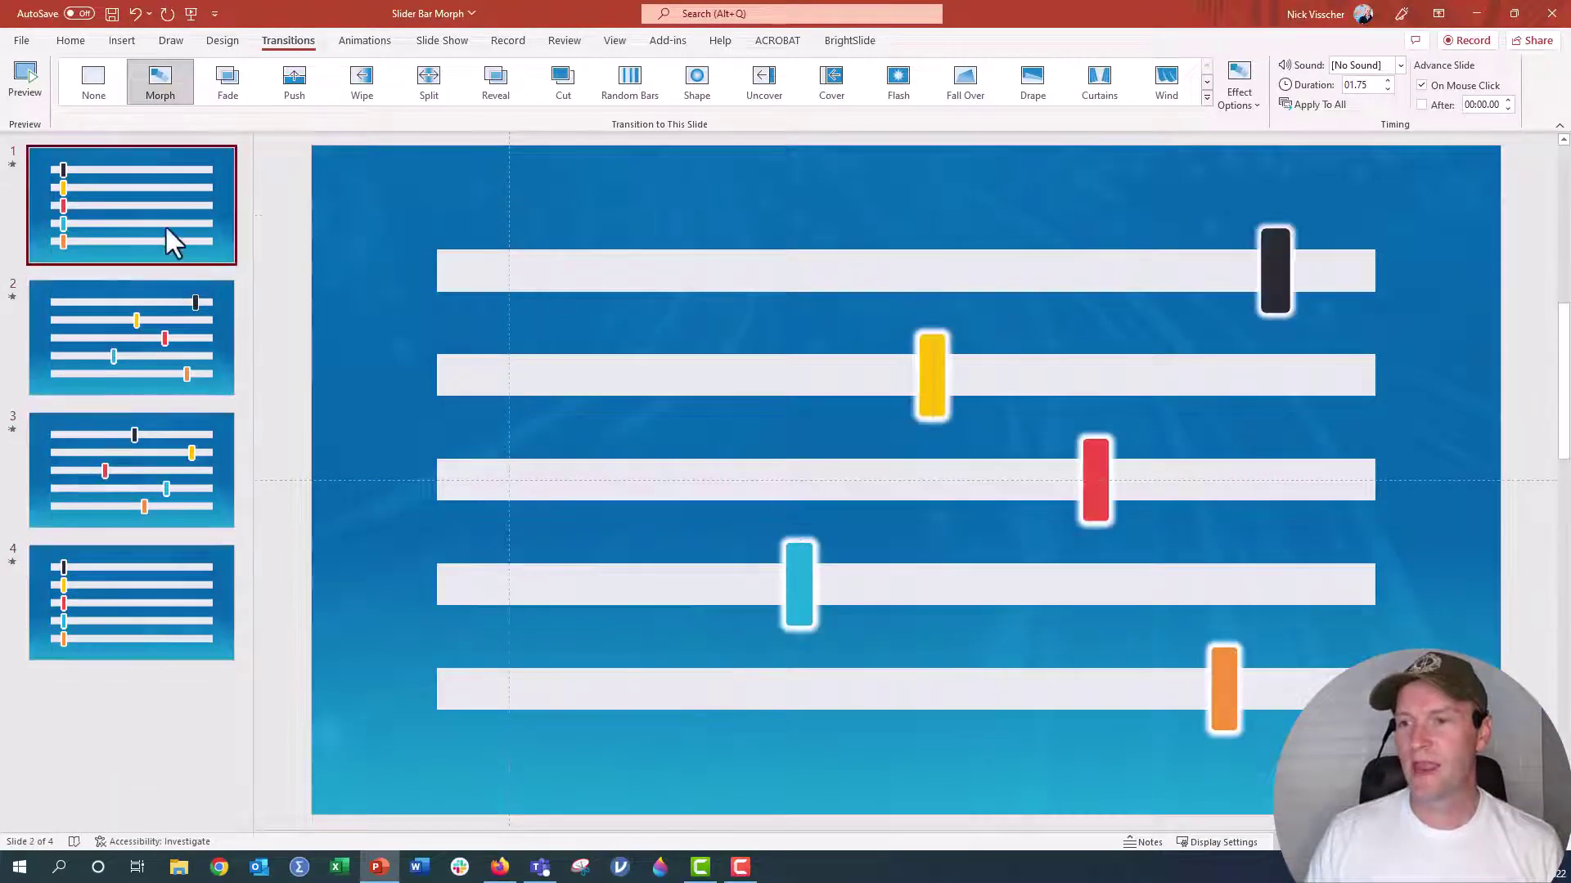
pyautogui.click(165, 239)
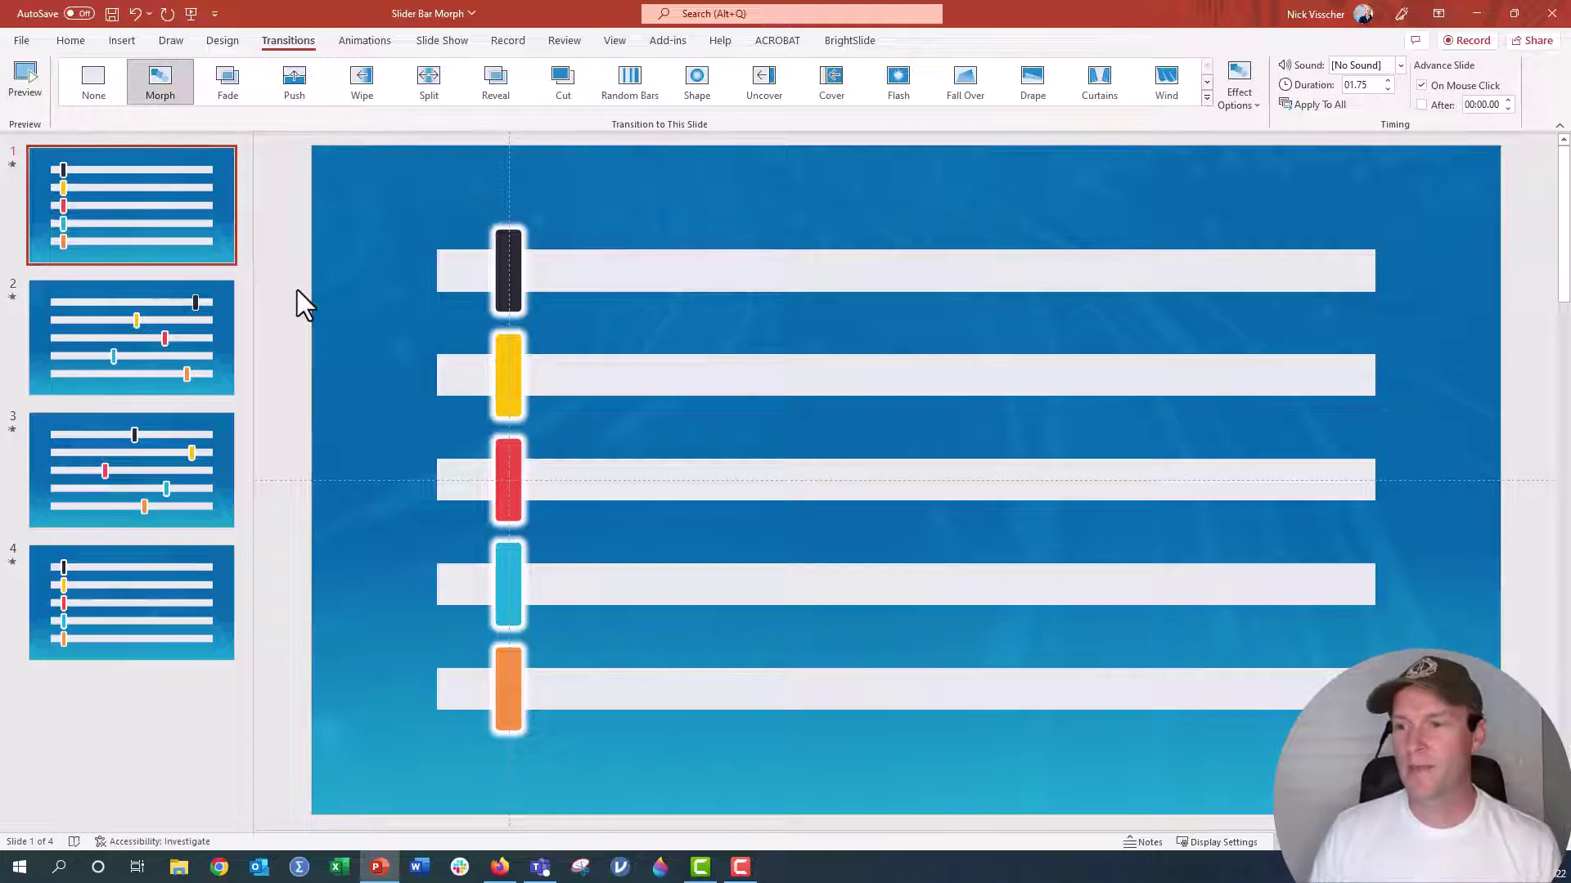
pyautogui.click(172, 689)
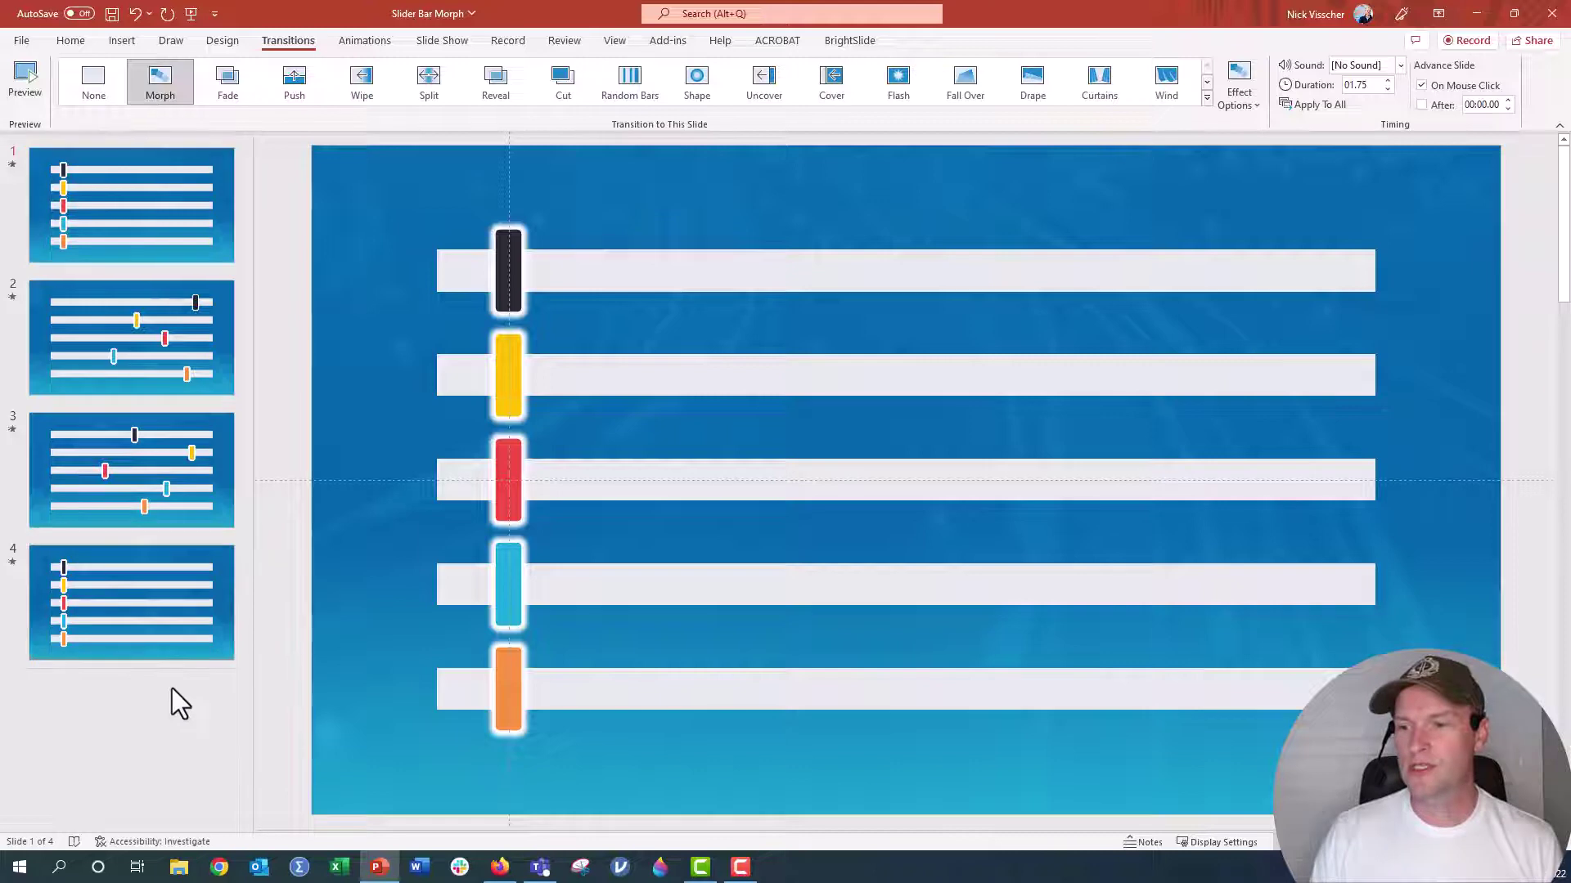
# Add a blank slide after slide 4 and move the guides out of the way.
pyautogui.click(122, 41)
pyautogui.click(35, 108)
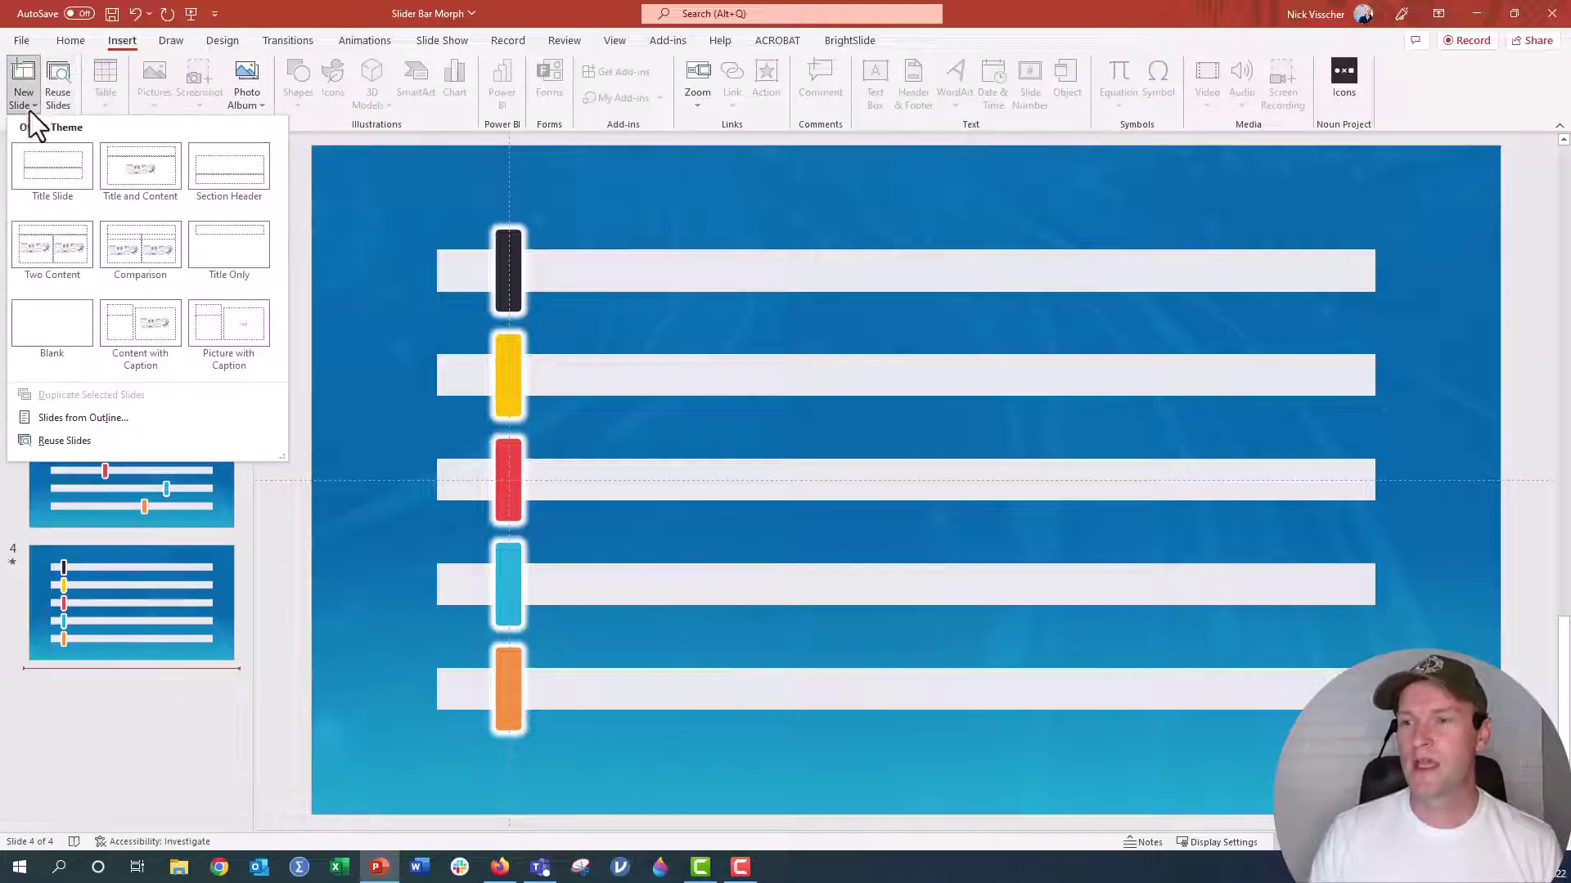
pyautogui.click(61, 329)
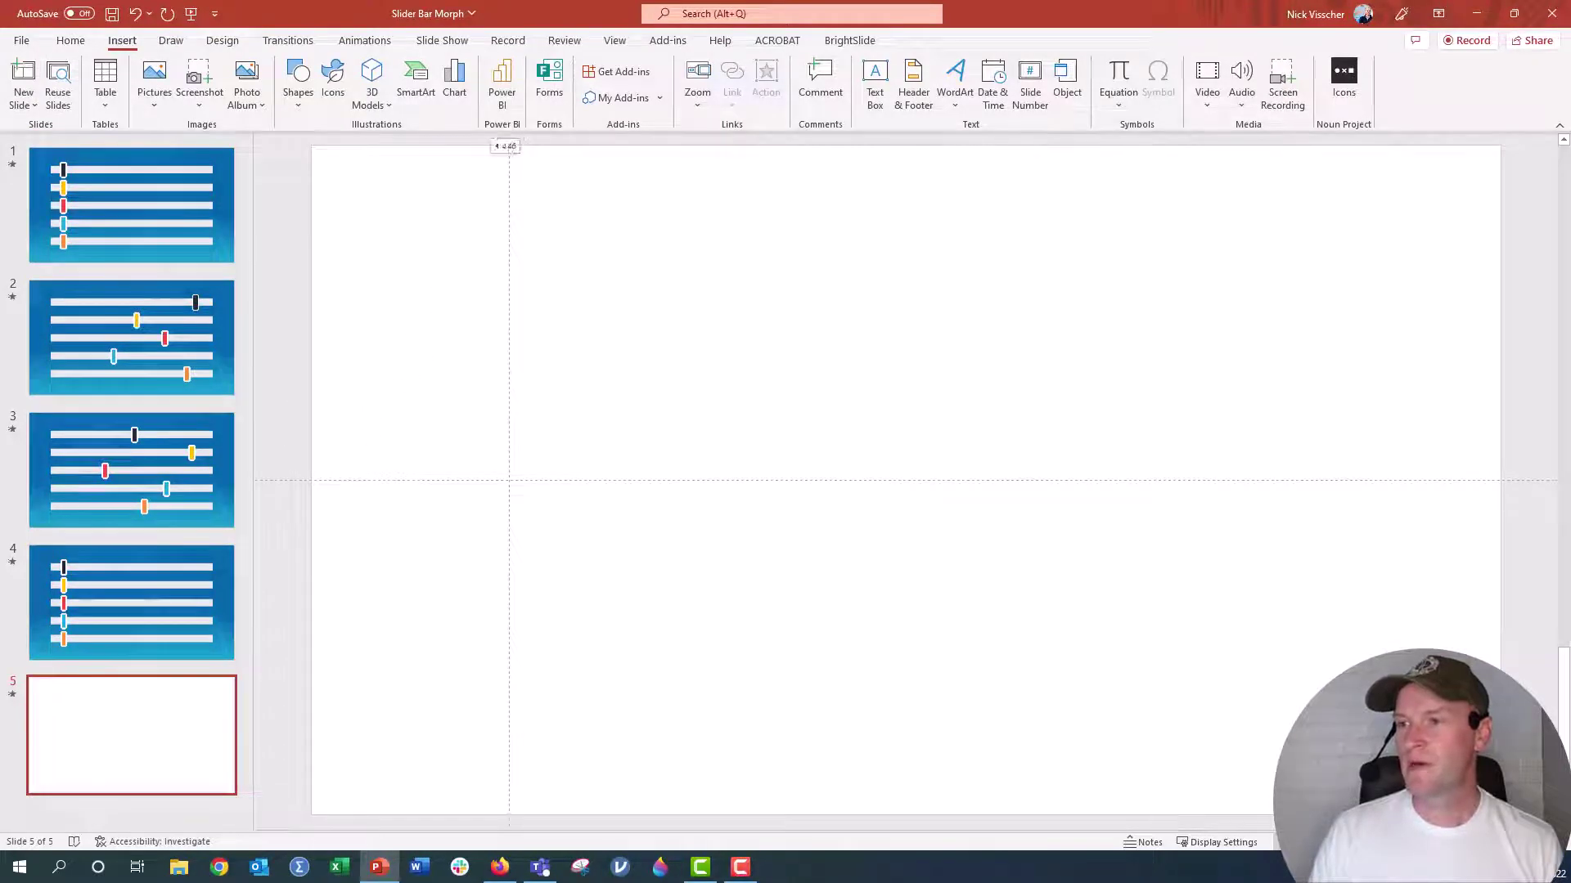
pyautogui.moveTo(509, 160); pyautogui.dragTo(319, 168)
pyautogui.moveTo(303, 481); pyautogui.dragTo(312, 148)
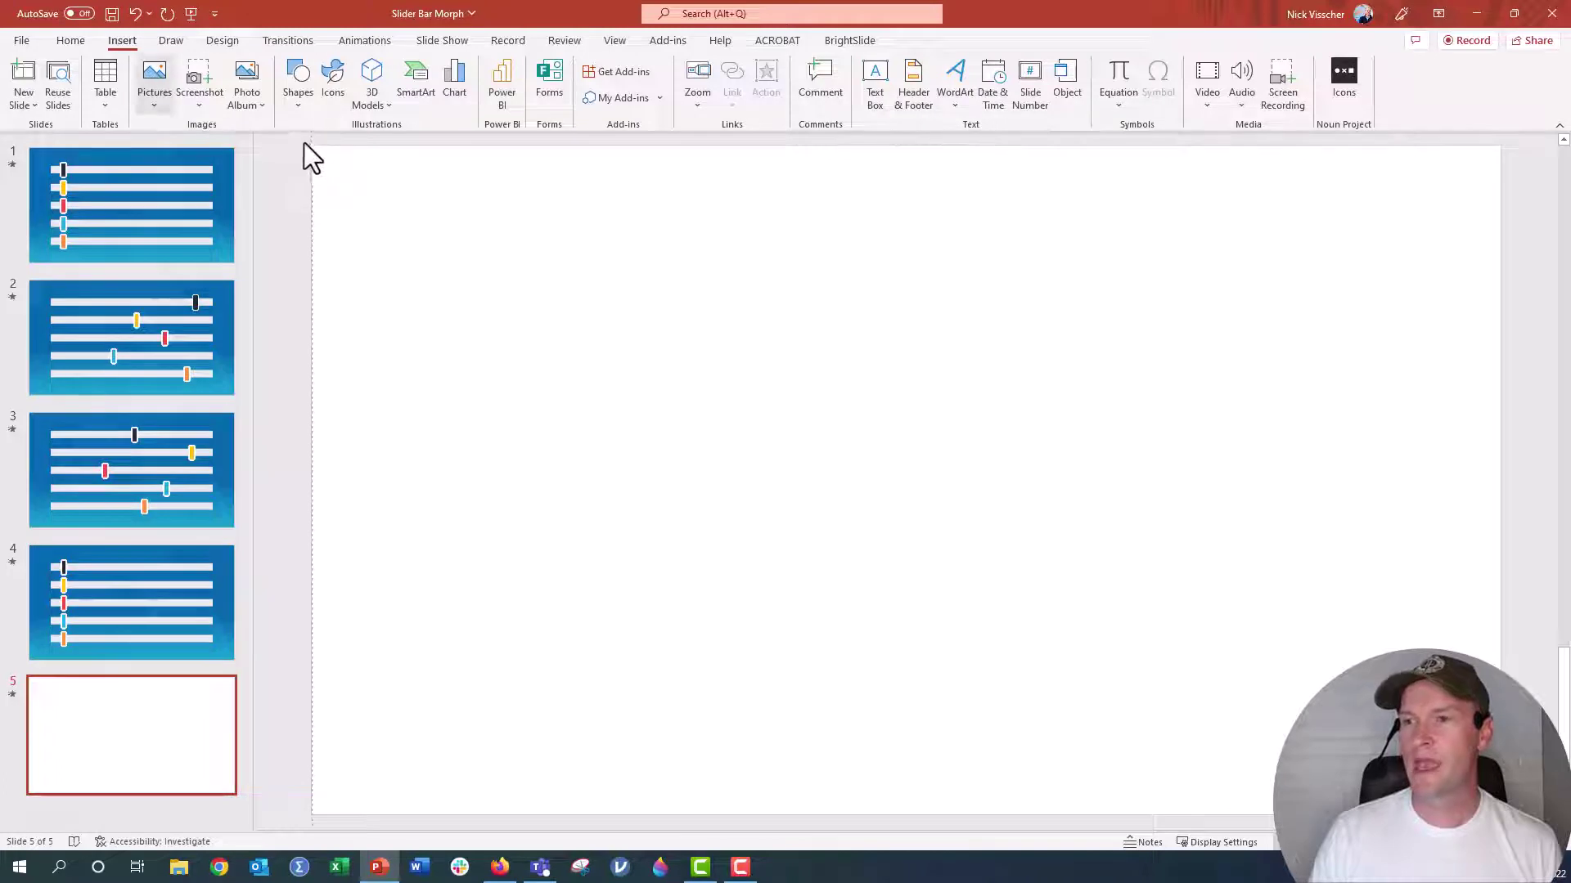
# Draw a long rectangle bar across the upper slide, 0.59 inches high.
pyautogui.click(286, 112)
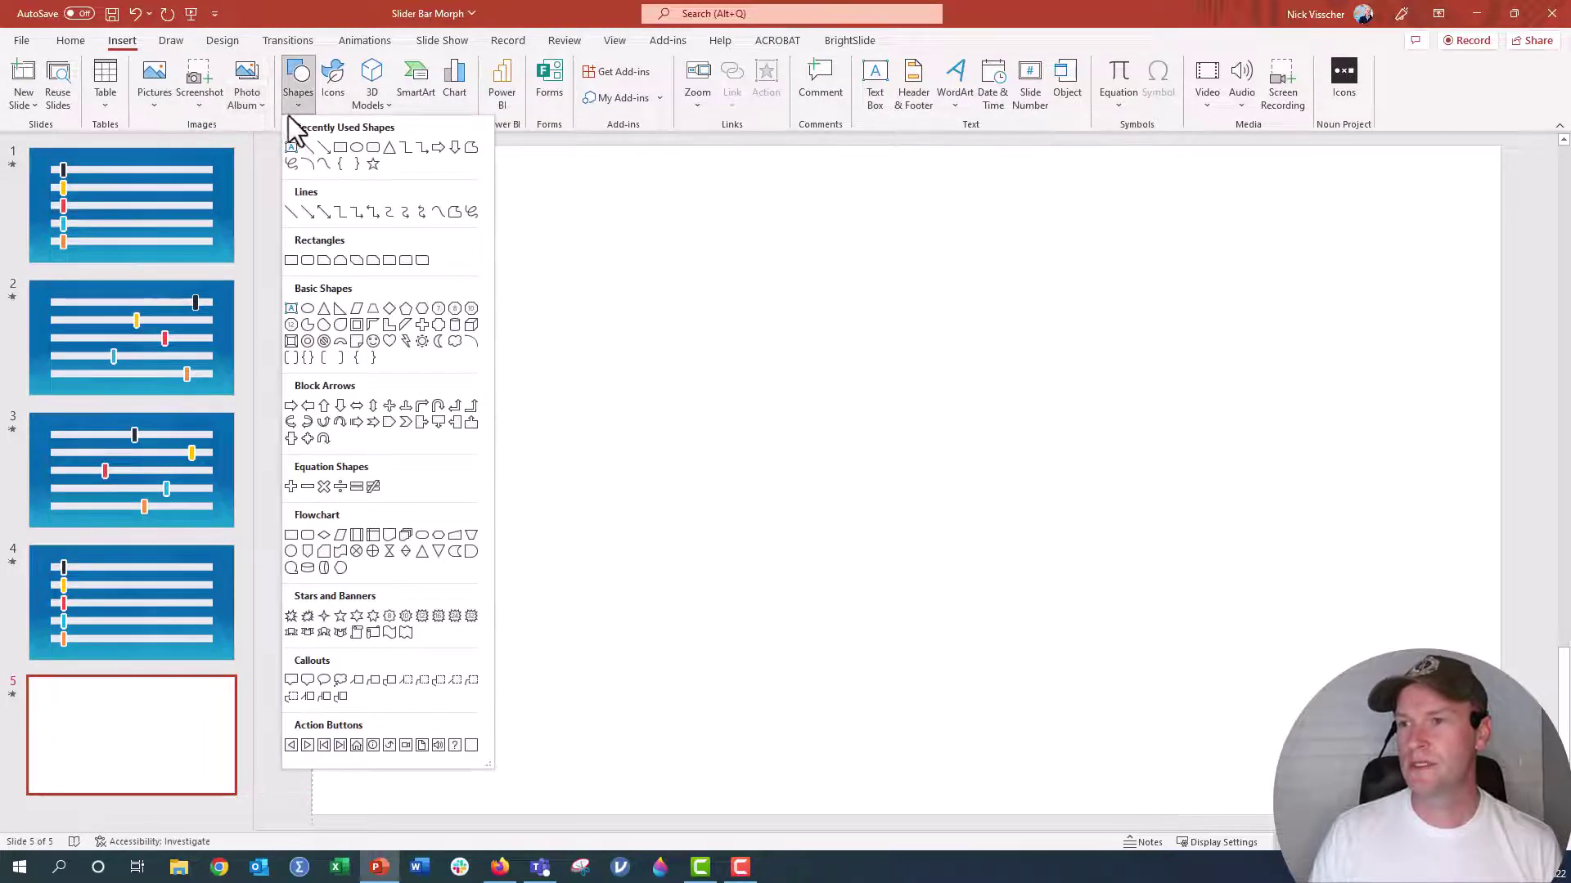
pyautogui.click(340, 147)
pyautogui.moveTo(474, 256); pyautogui.dragTo(1343, 318)
pyautogui.moveTo(781, 293); pyautogui.dragTo(774, 283)
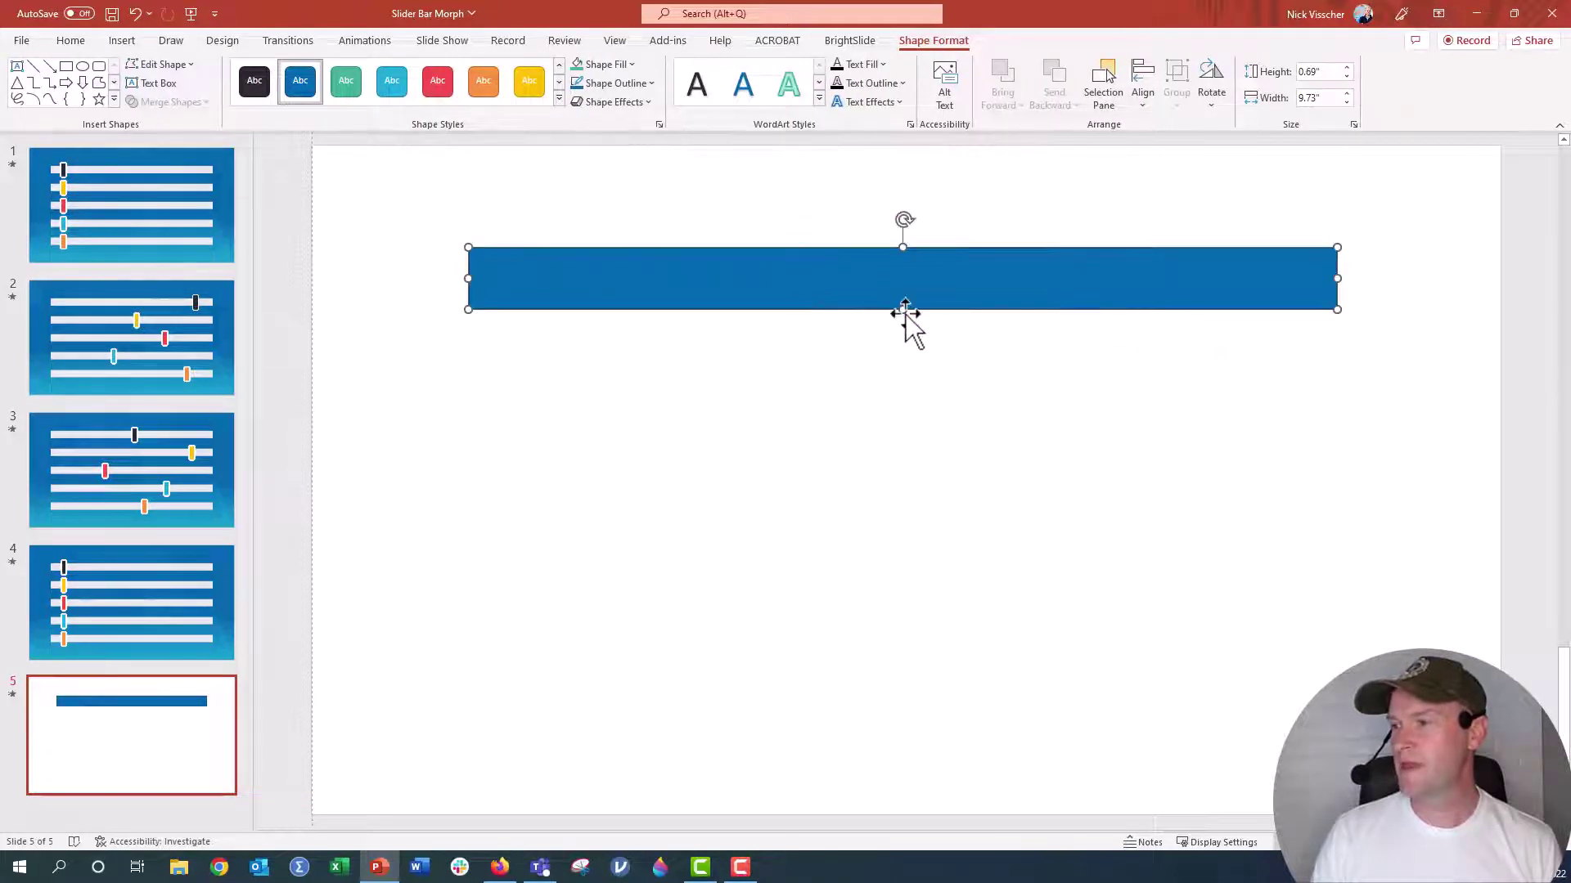
pyautogui.moveTo(905, 314); pyautogui.dragTo(904, 301)
pyautogui.moveTo(816, 272); pyautogui.dragTo(818, 256)
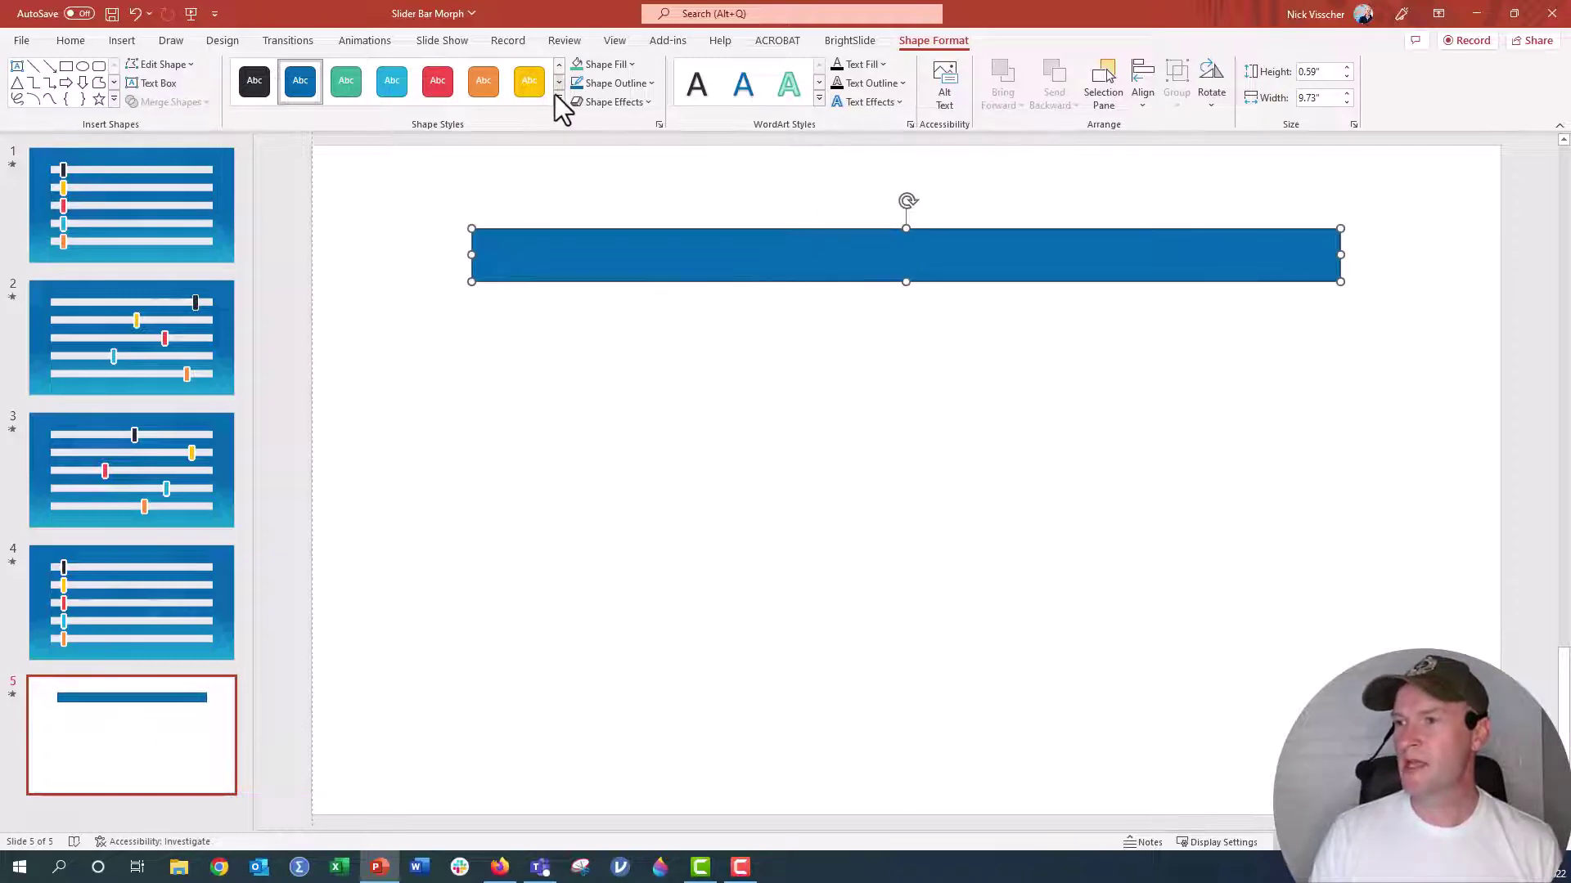
# Give the bar a light grey fill with no outline.
pyautogui.rightClick(548, 255)
pyautogui.click(599, 776)
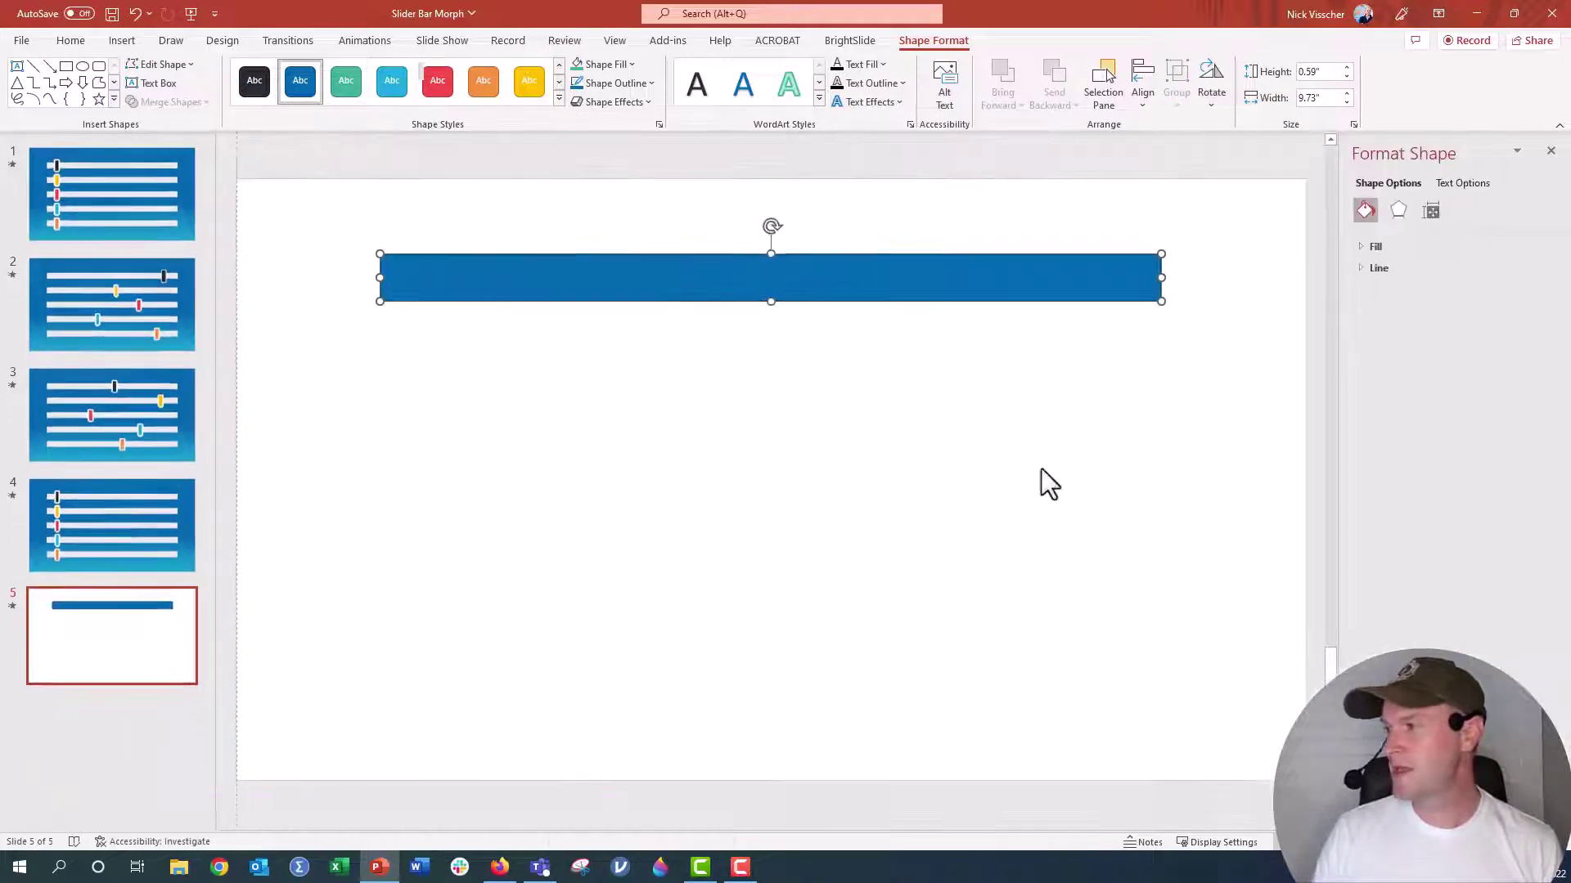
pyautogui.click(1373, 248)
pyautogui.click(1519, 397)
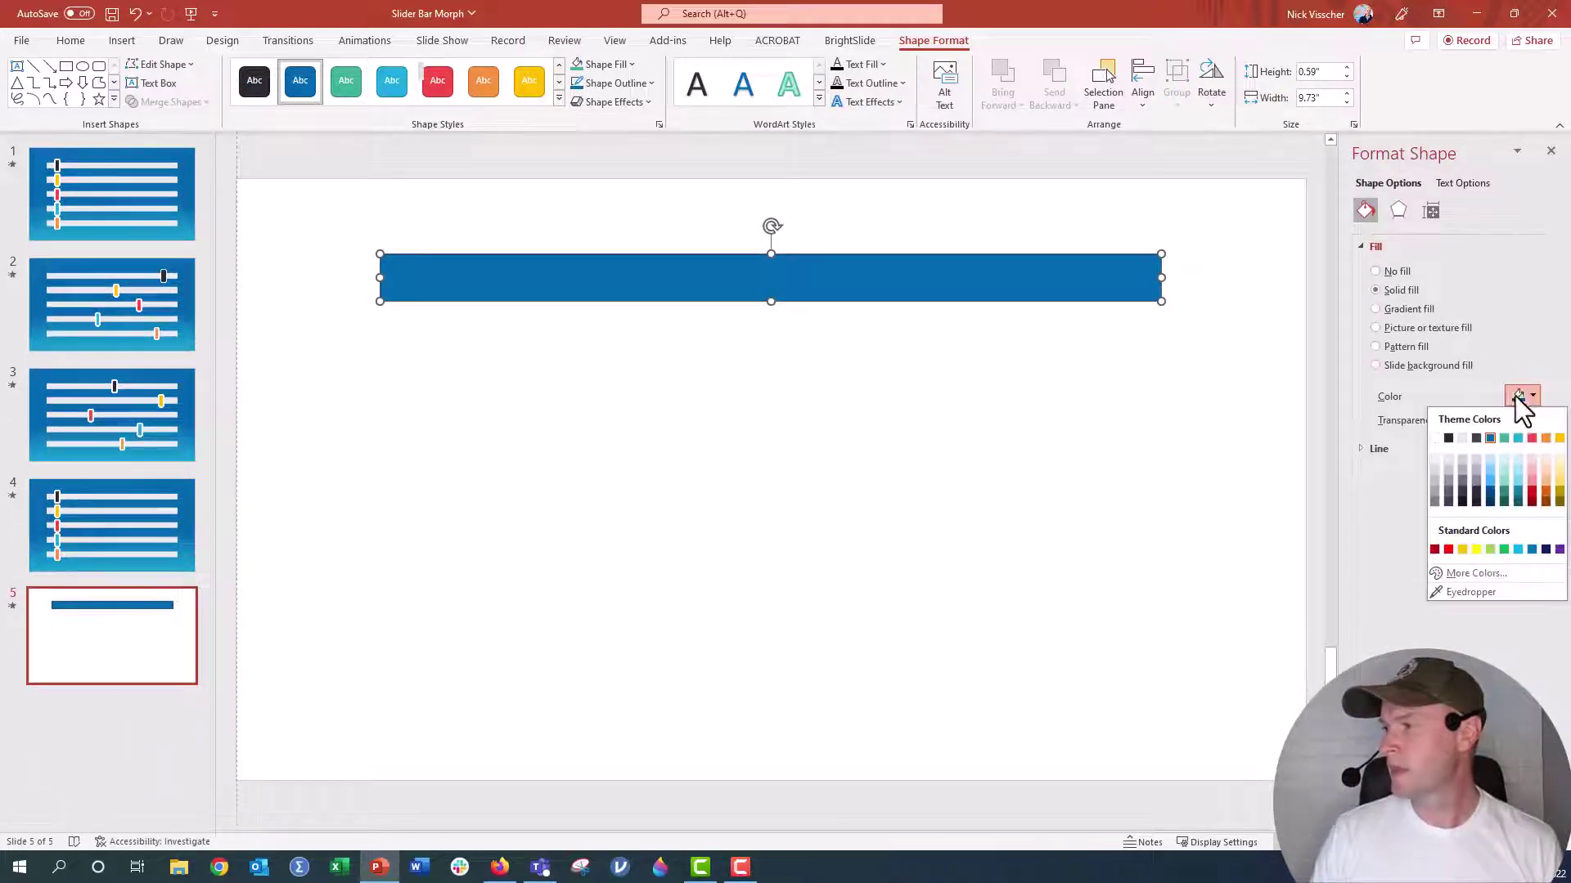
pyautogui.click(1449, 473)
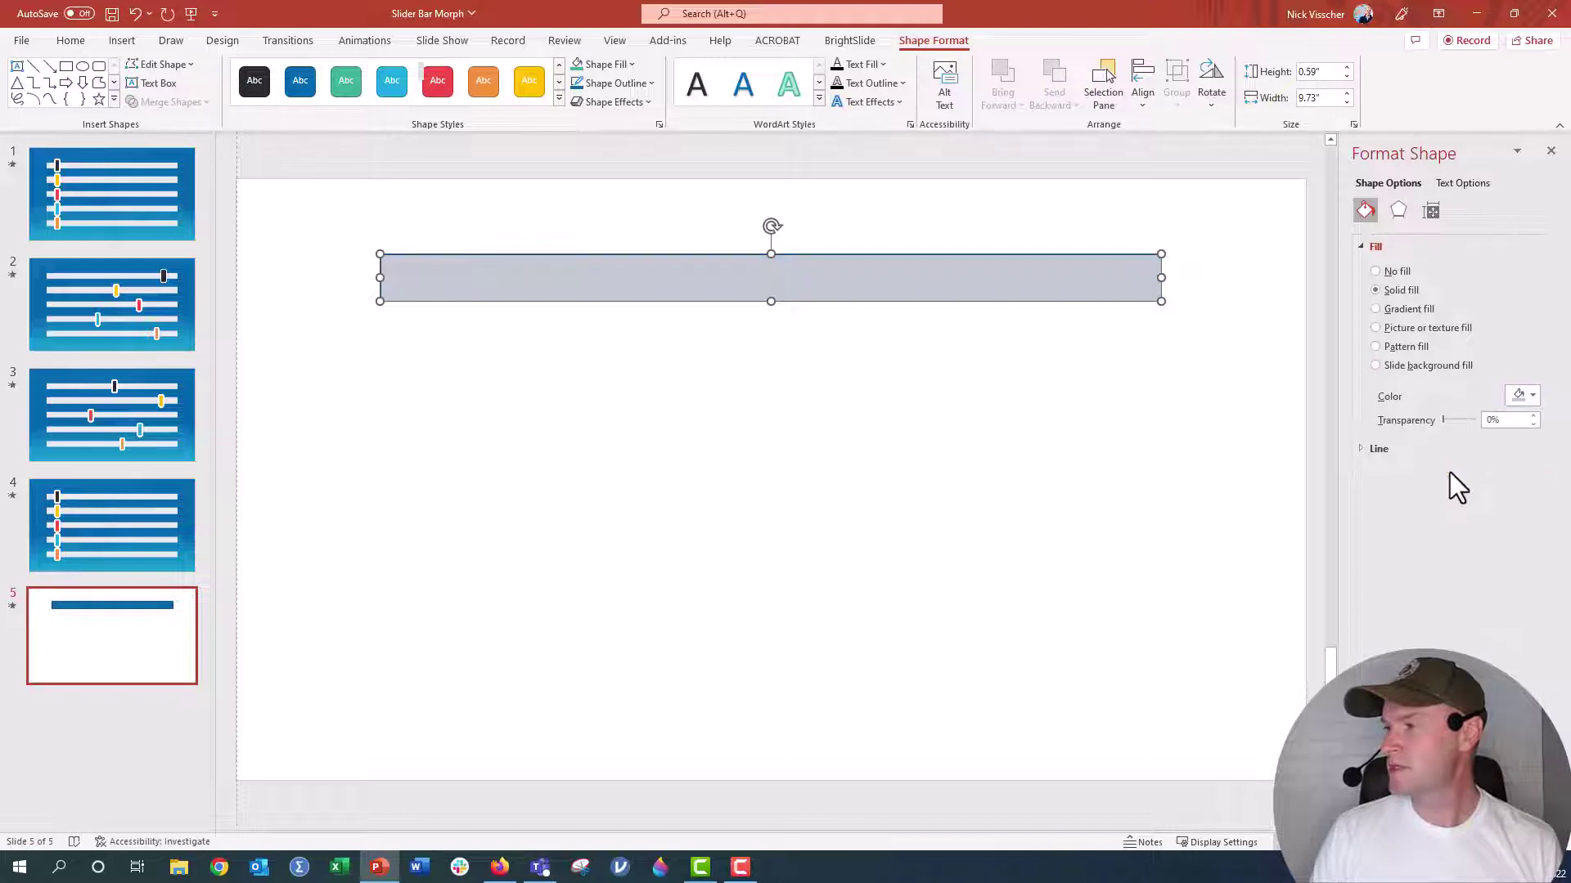
pyautogui.click(1374, 450)
pyautogui.click(818, 434)
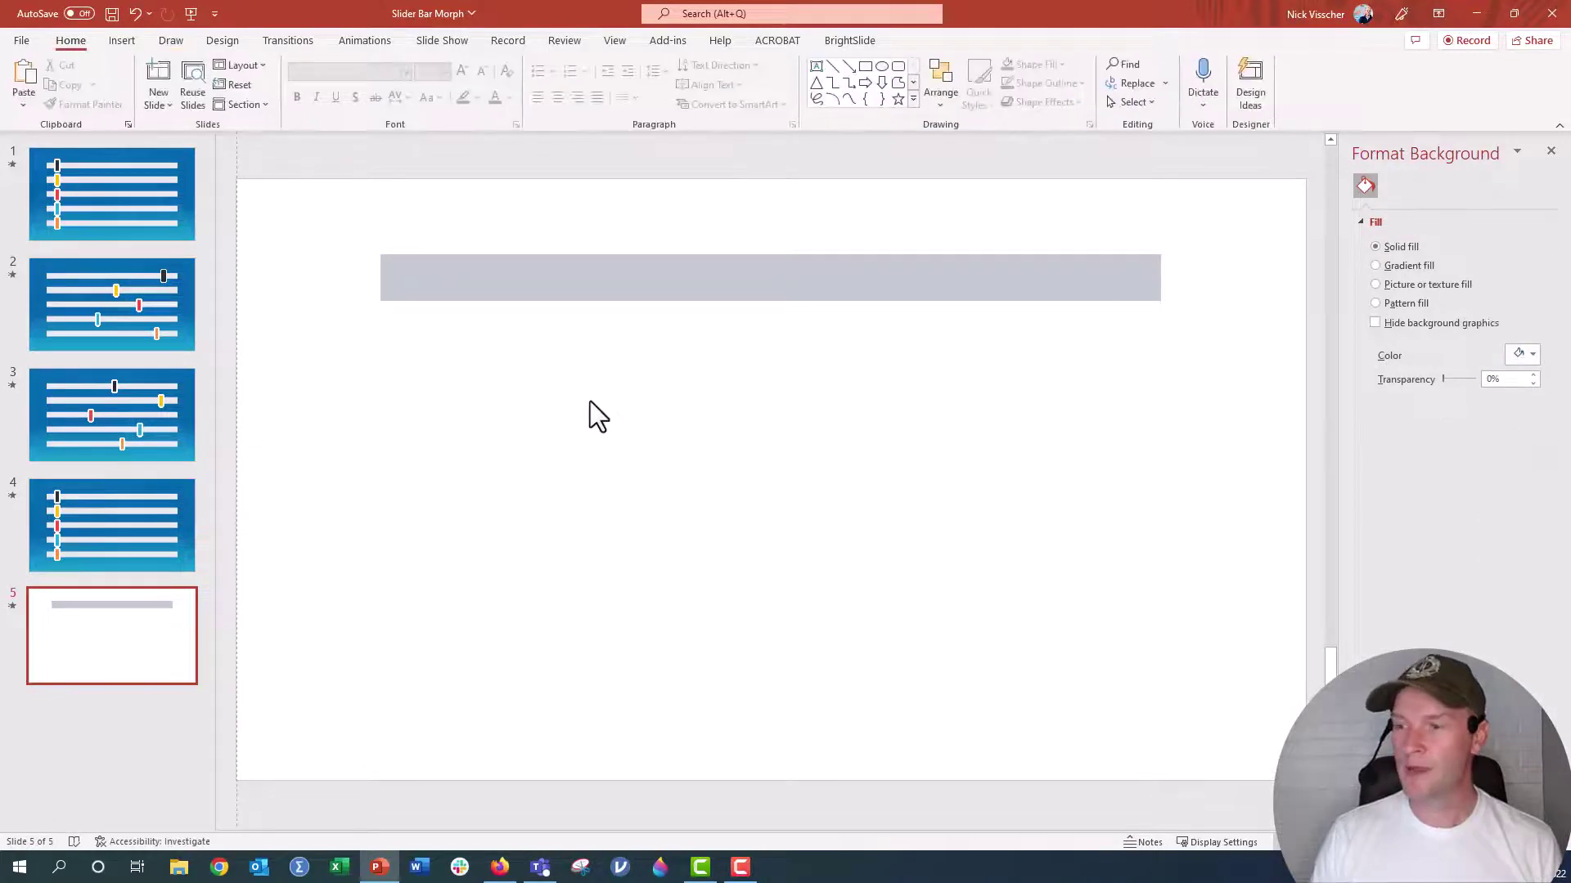
pyautogui.click(454, 296)
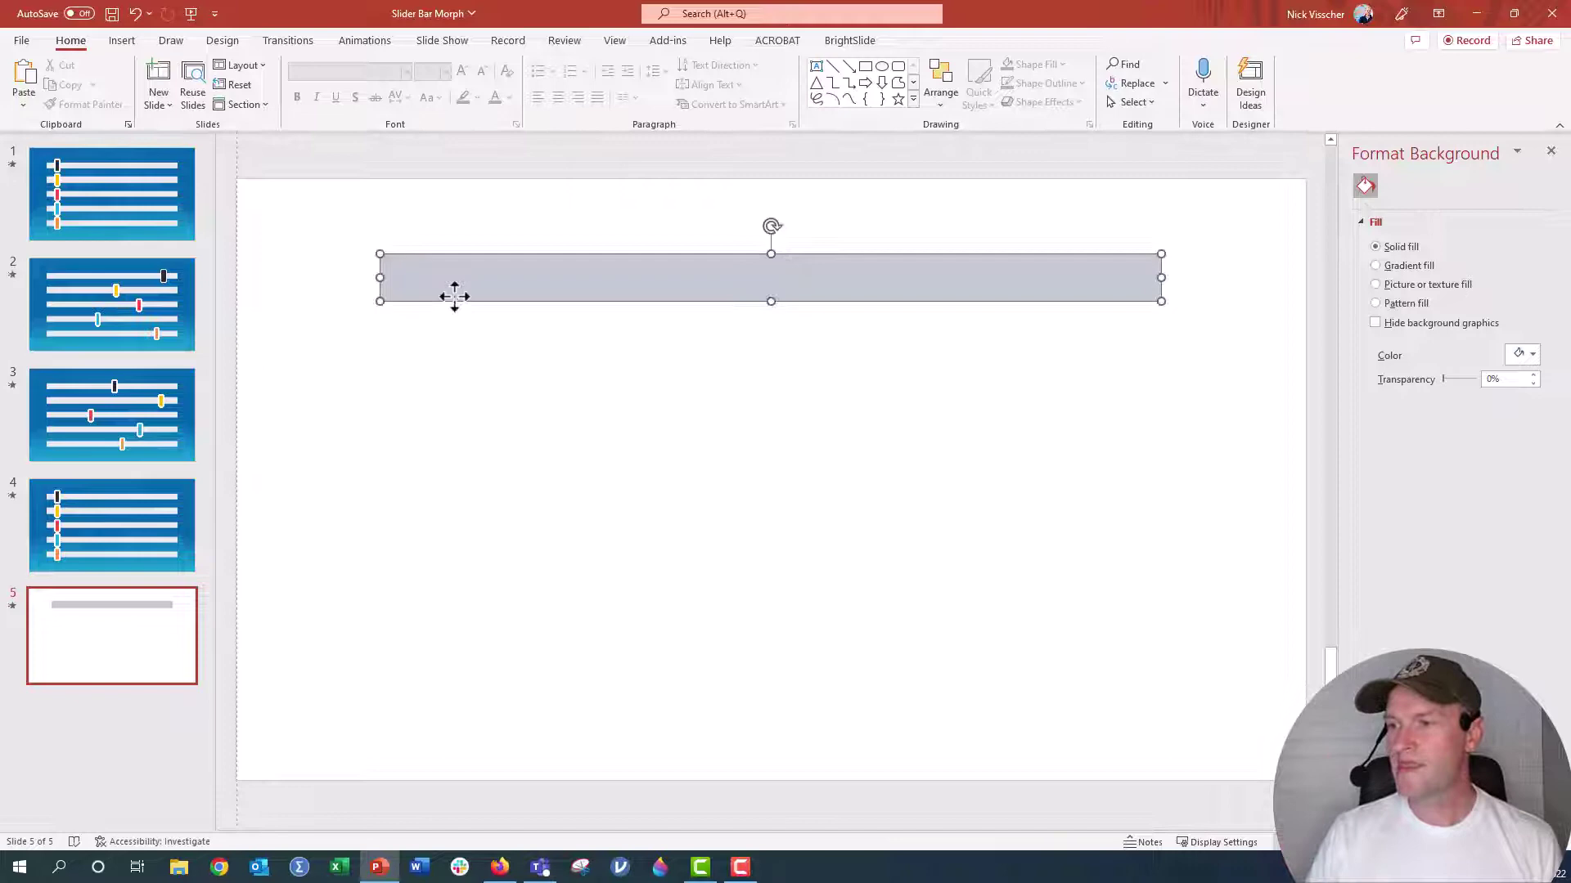
# Draw a tall rounded-rectangle knob over the grey bar's left end.
pyautogui.click(123, 41)
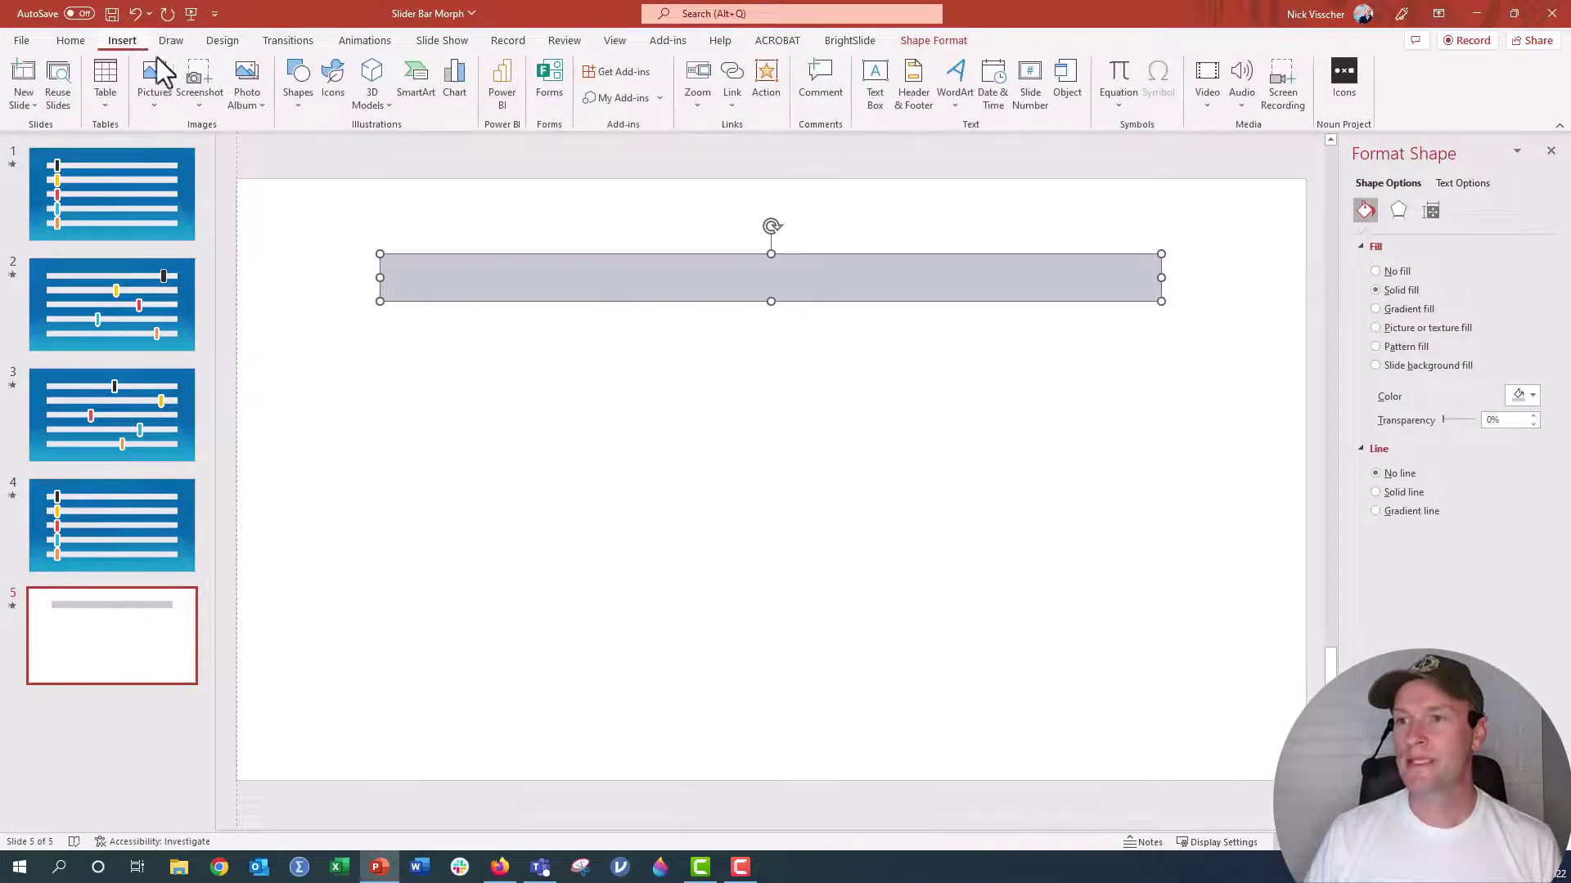
pyautogui.click(291, 106)
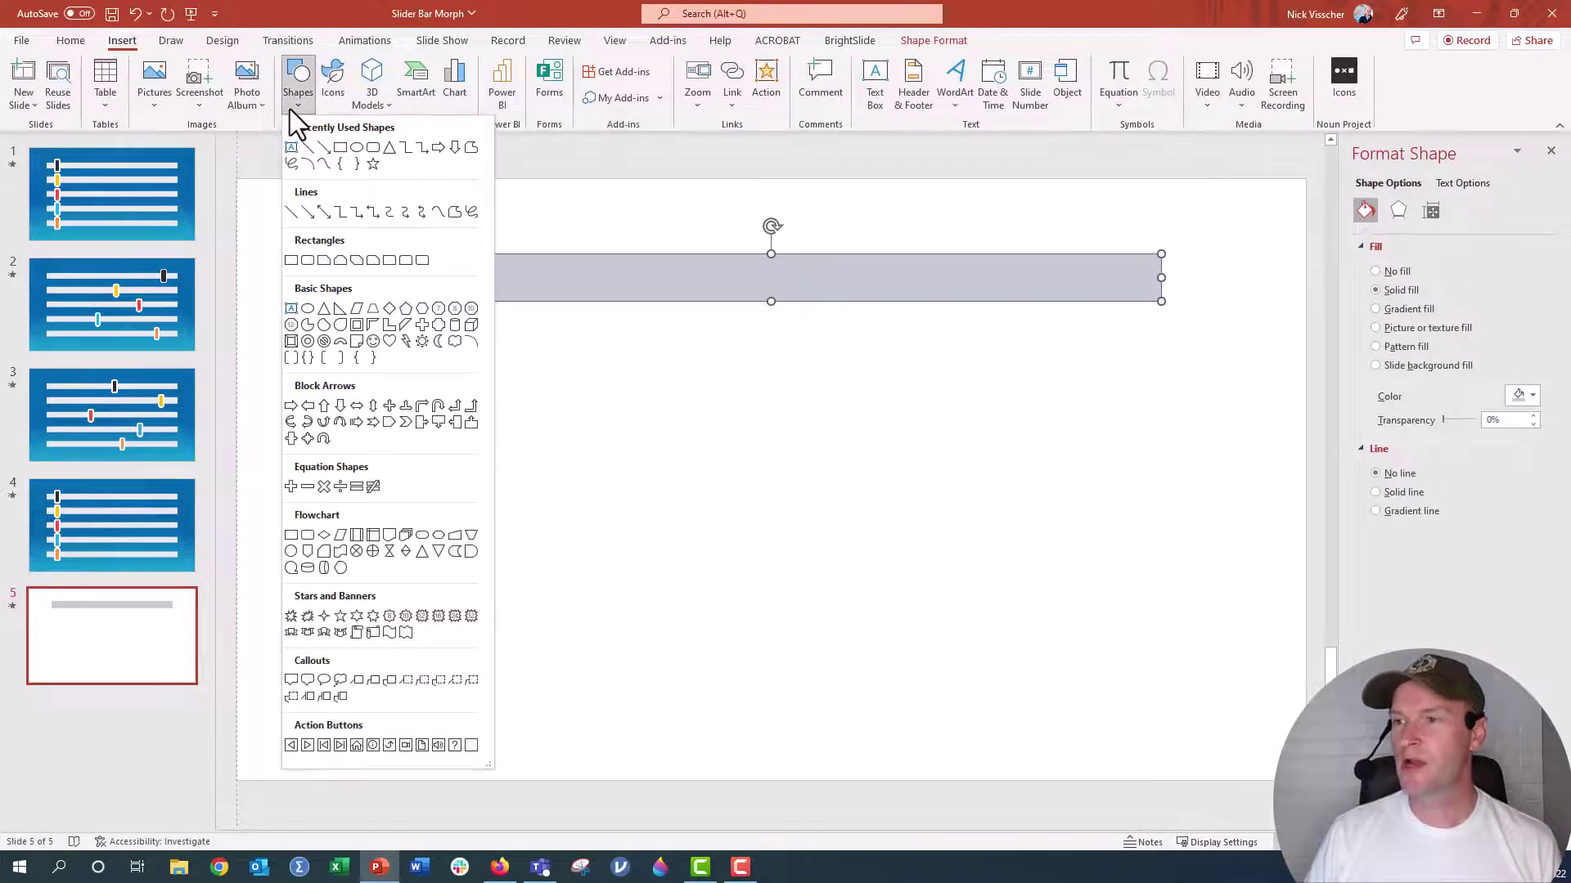
pyautogui.click(373, 148)
pyautogui.moveTo(413, 231)
pyautogui.mouseDown()
pyautogui.moveTo(450, 341)
pyautogui.moveTo(439, 329)
pyautogui.moveTo(463, 312)
pyautogui.mouseUp()
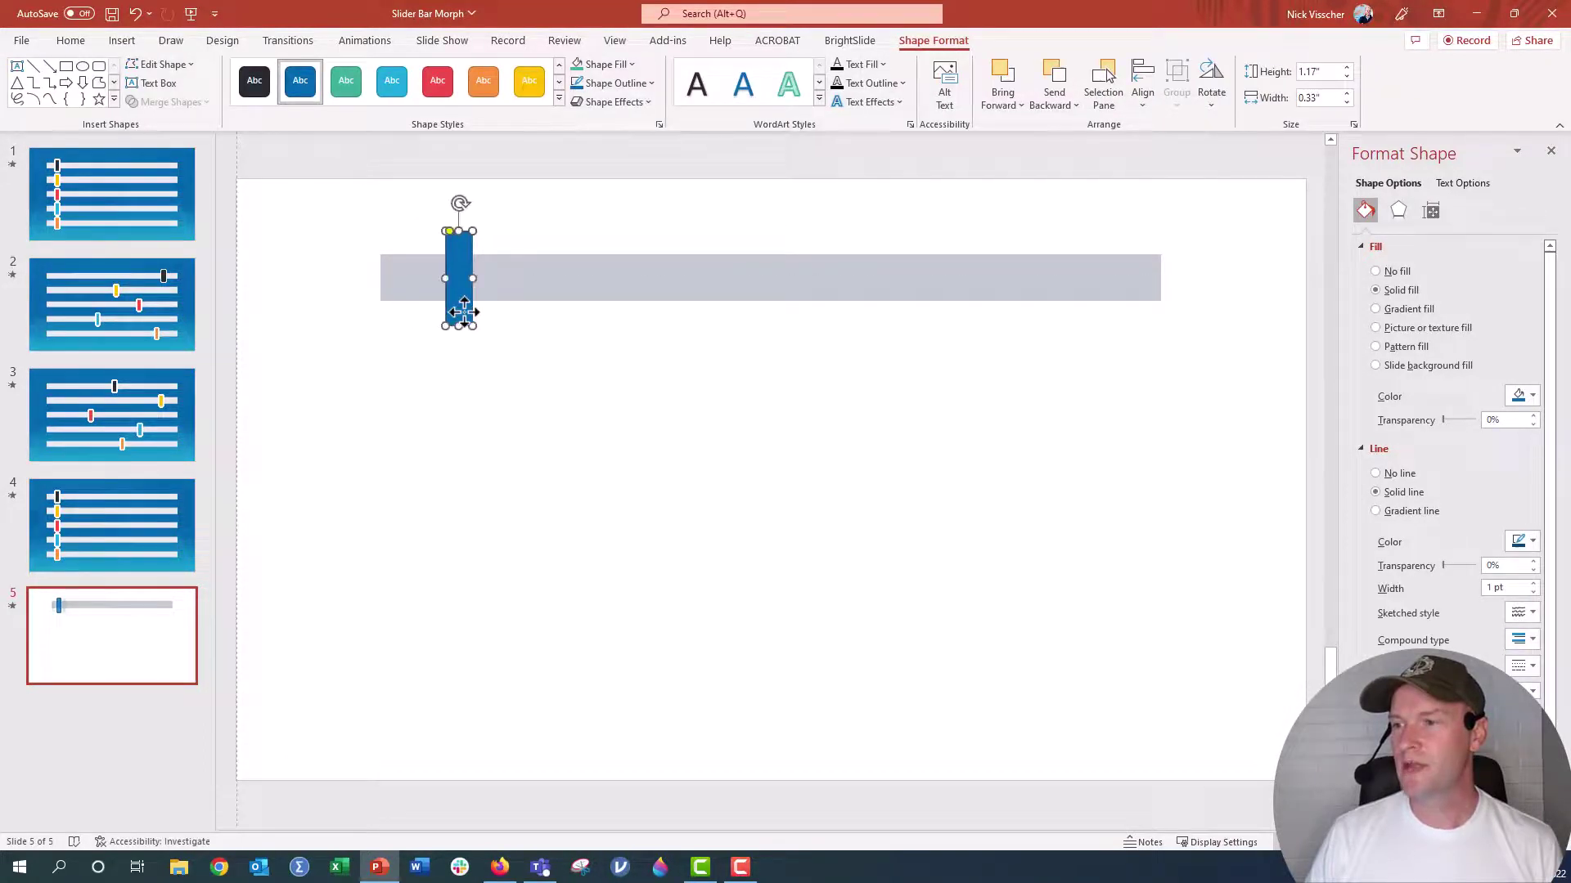
# Fill the knob dark navy and give it a solid coloured outline.
pyautogui.click(1533, 399)
pyautogui.click(1475, 441)
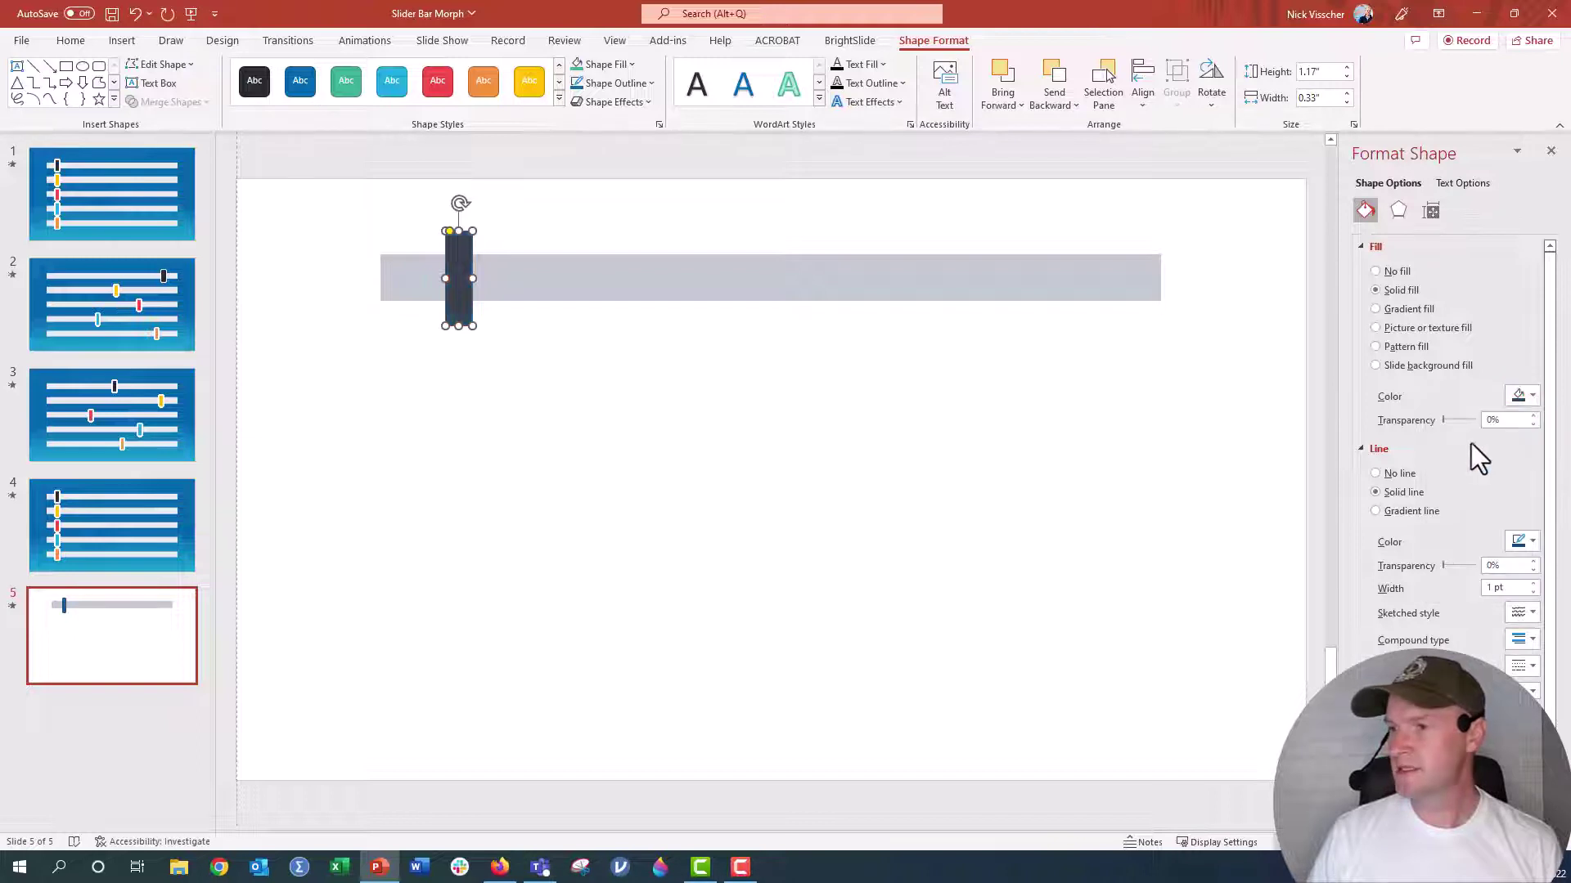
pyautogui.click(1395, 475)
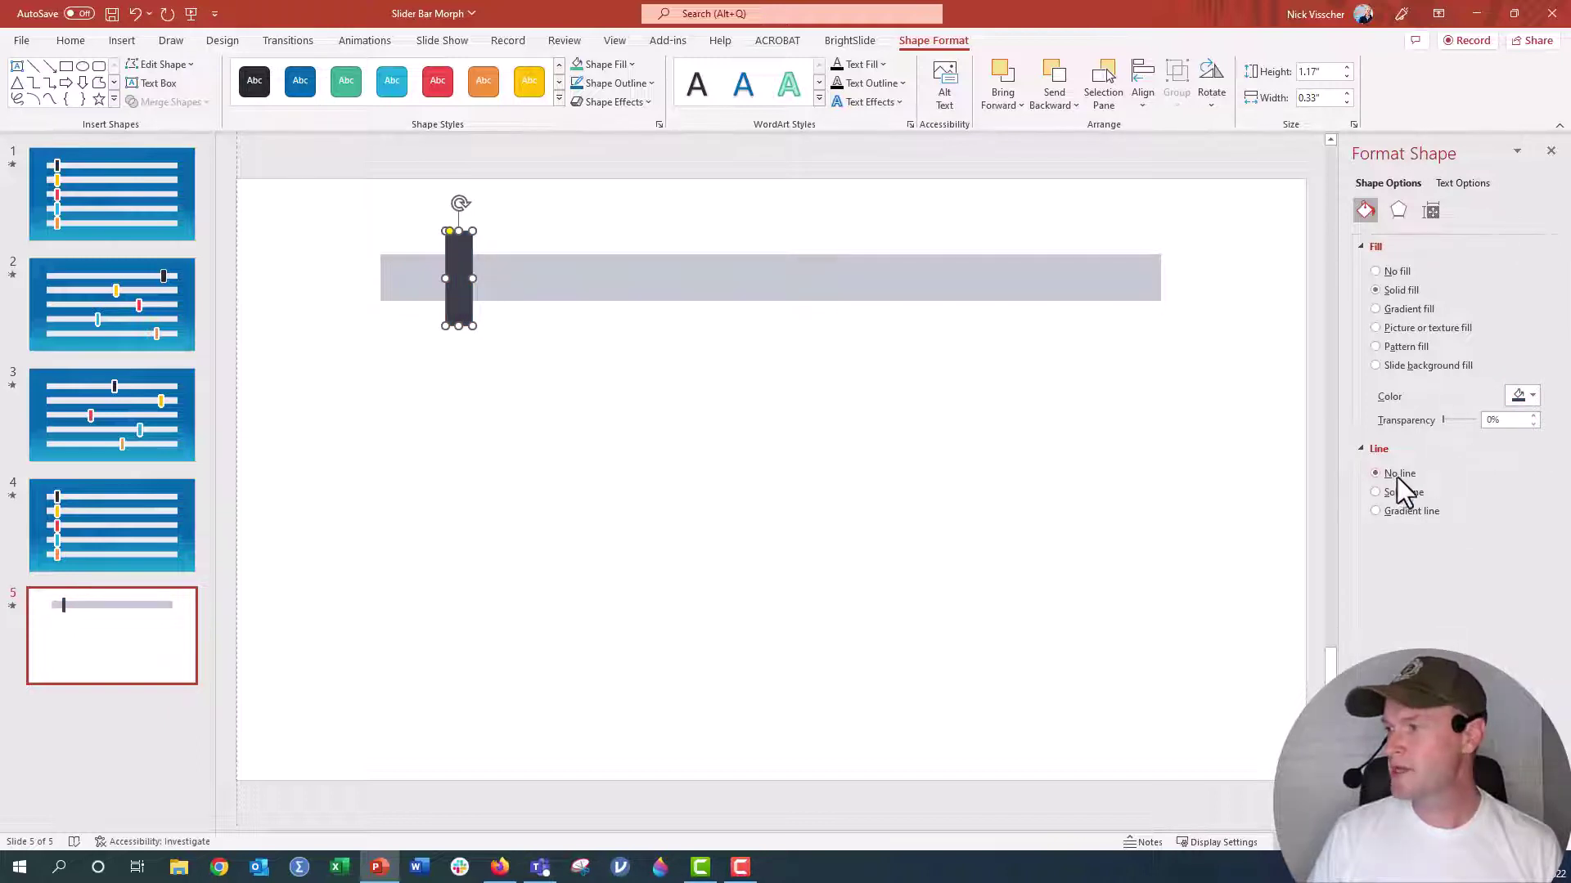
pyautogui.click(1422, 492)
pyautogui.click(1521, 543)
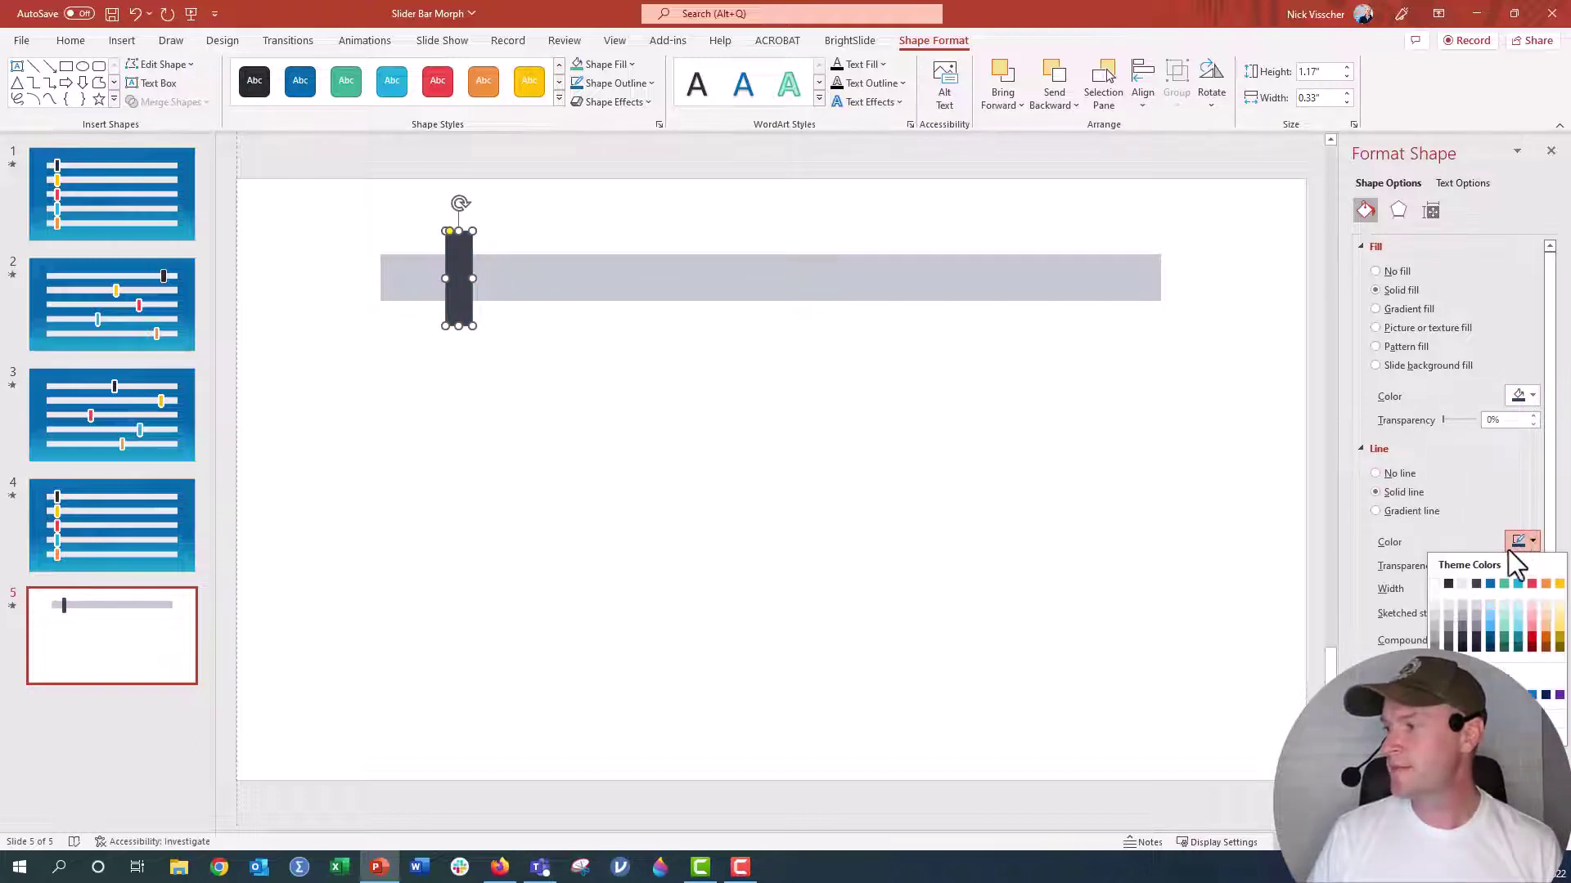
pyautogui.click(1437, 586)
# Add a coloured 10 pt glow effect to the knob.
pyautogui.click(1399, 211)
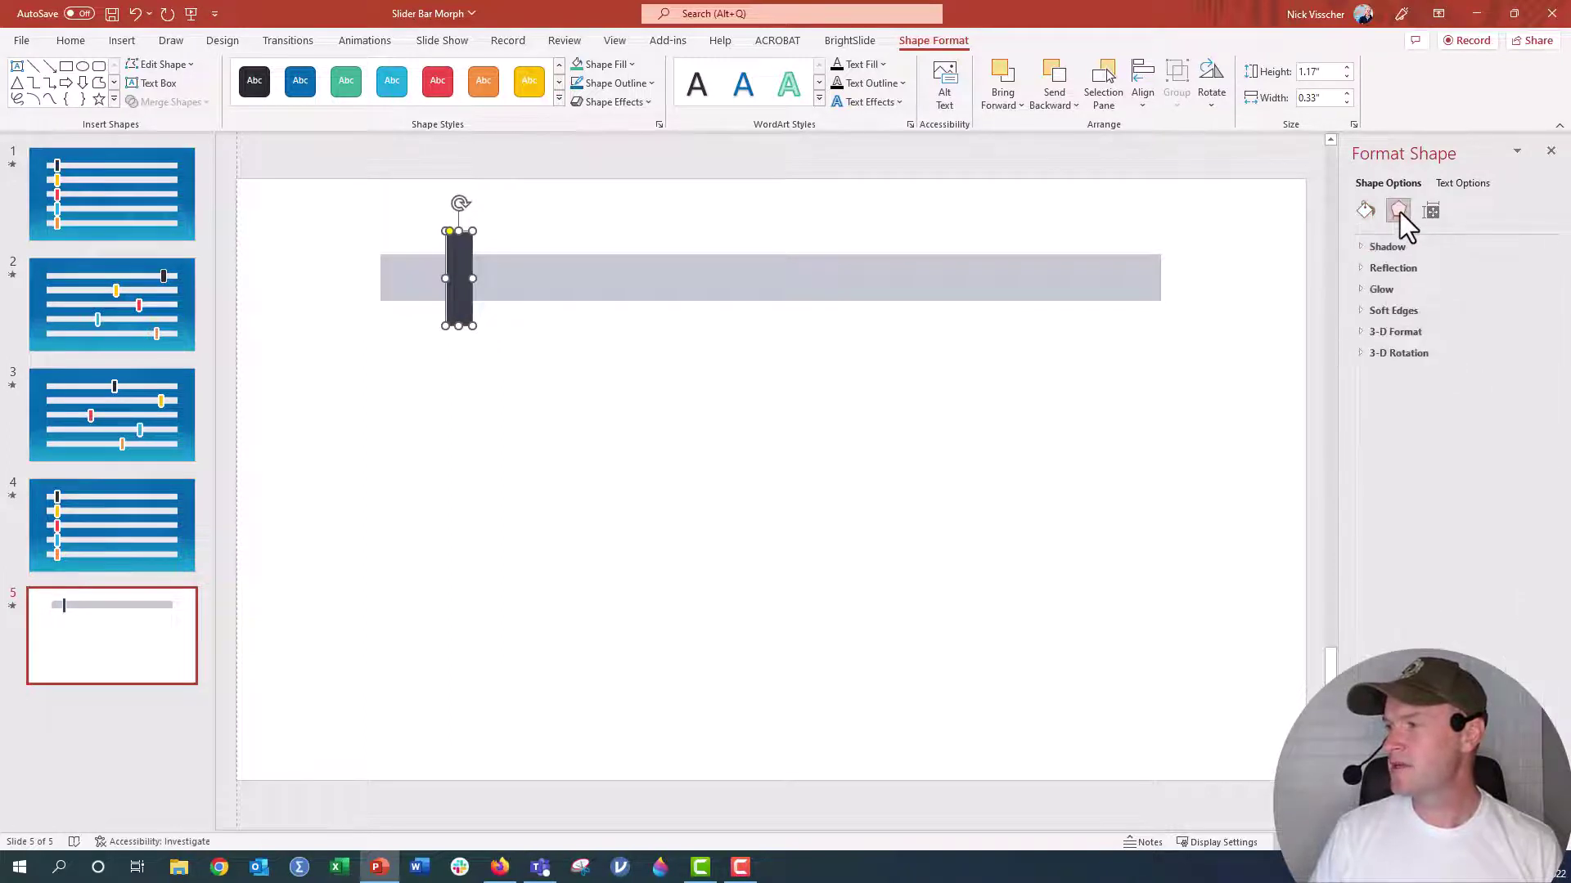
pyautogui.click(1401, 291)
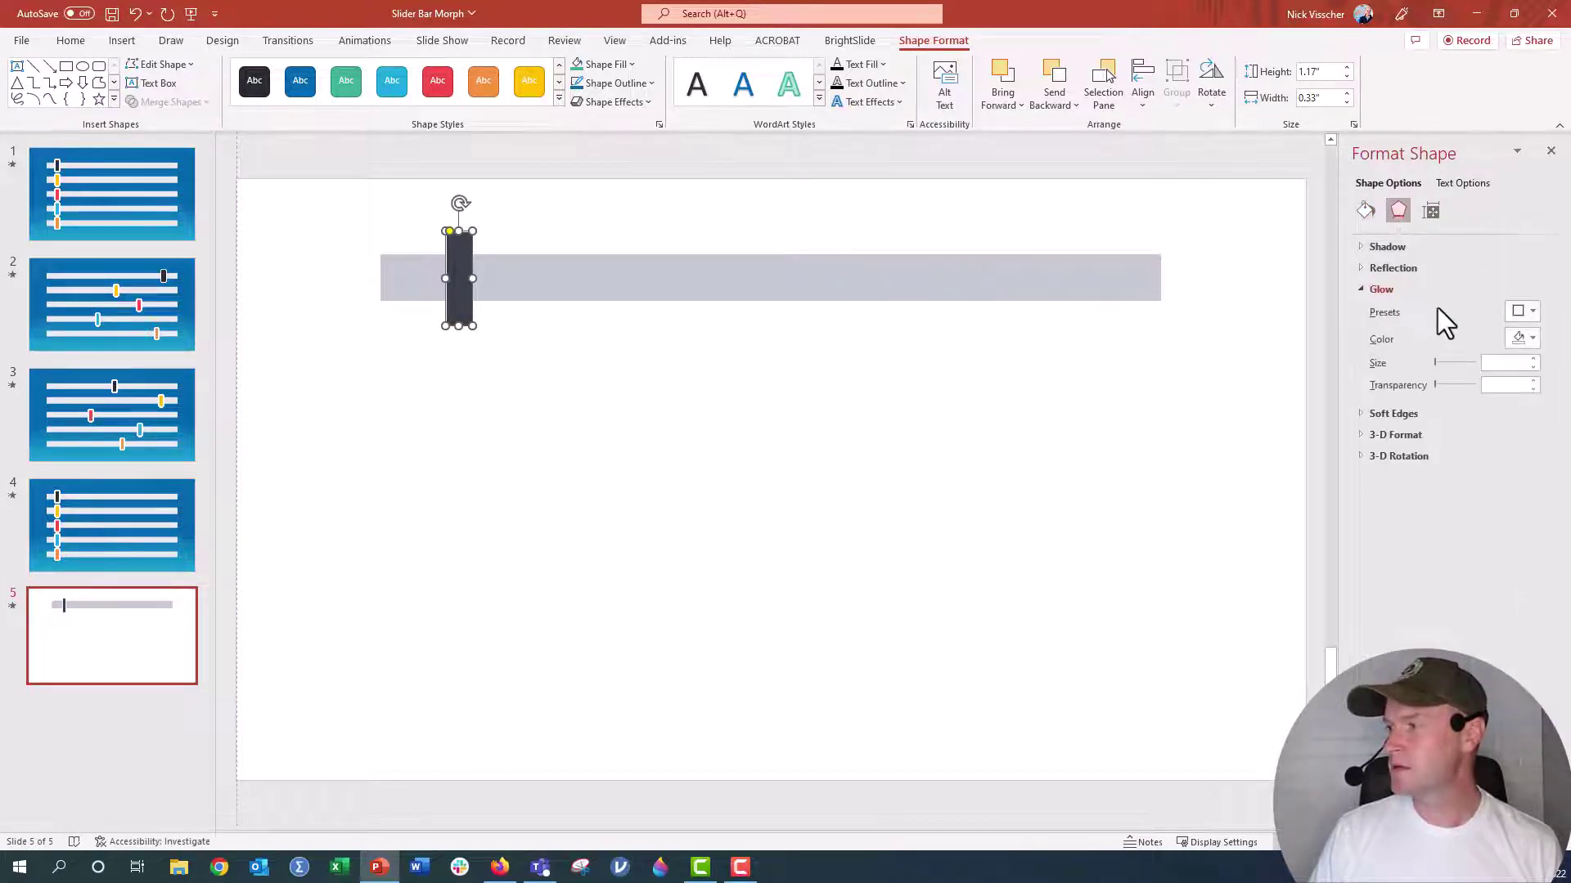
pyautogui.click(1522, 338)
pyautogui.click(1438, 378)
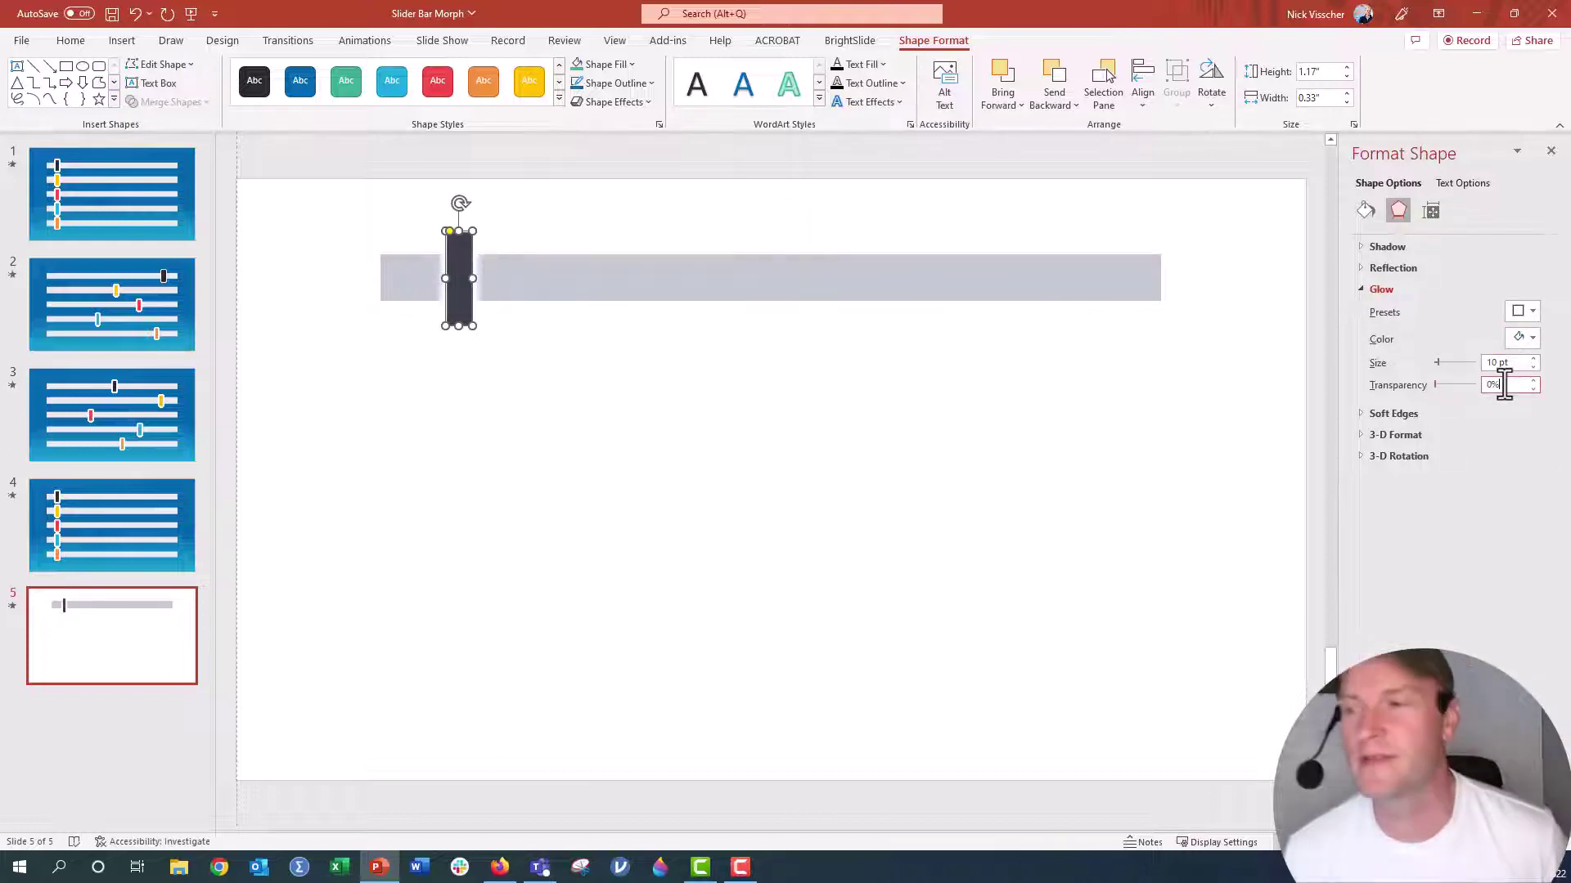
pyautogui.click(684, 566)
# Align the knob and bar to their middles and group them with Ctrl+G.
pyautogui.click(405, 289)
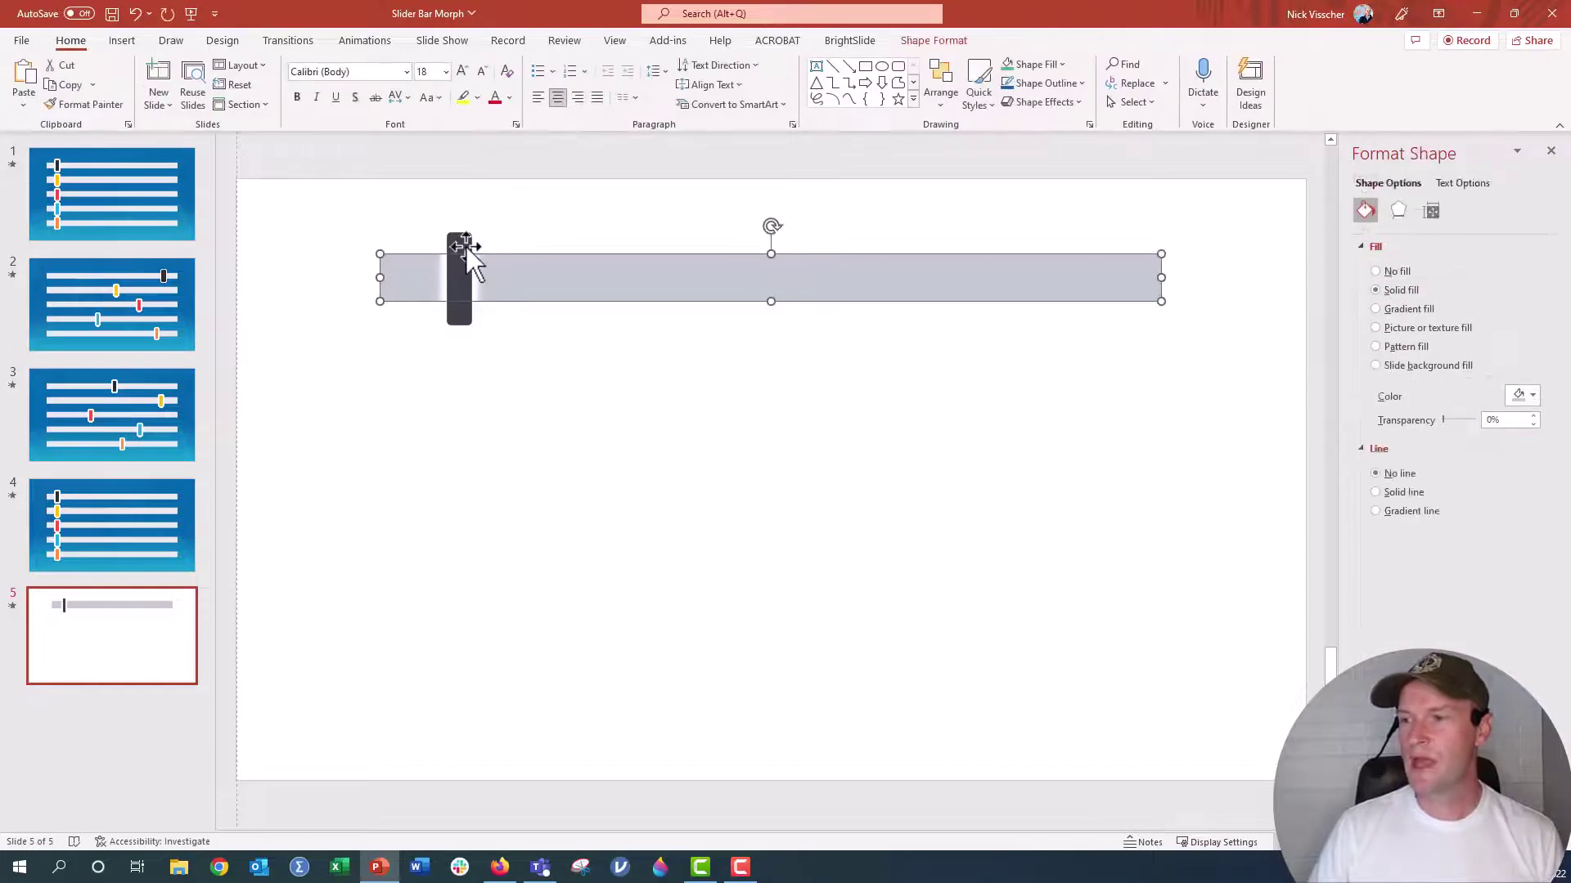
pyautogui.keyDown('shift'); pyautogui.click(465, 249); pyautogui.keyUp('shift')
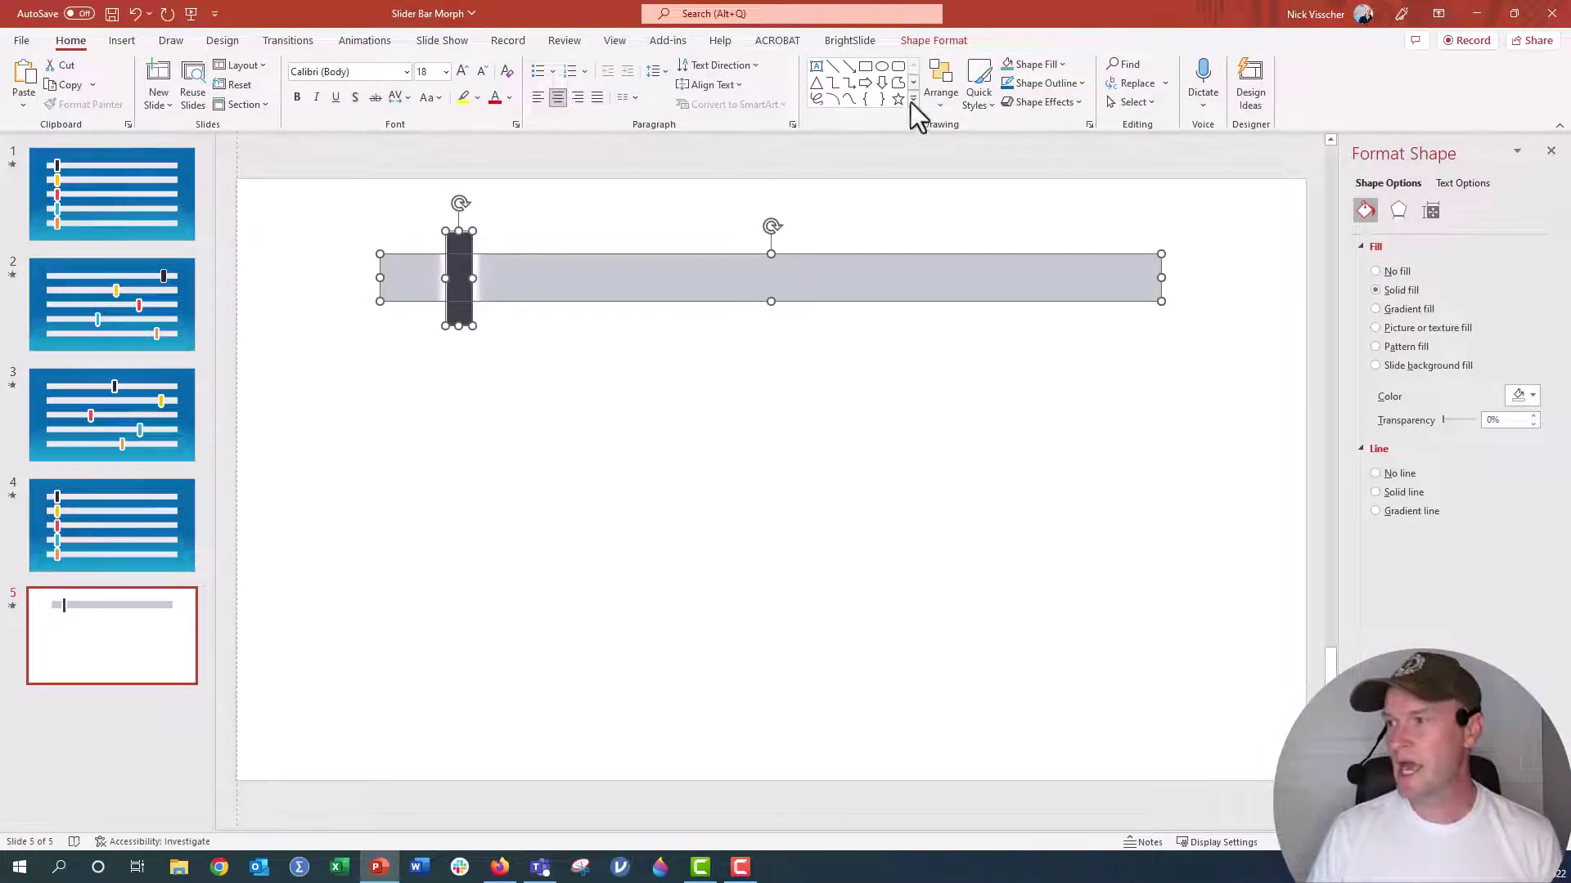
pyautogui.click(939, 92)
pyautogui.moveTo(982, 362)
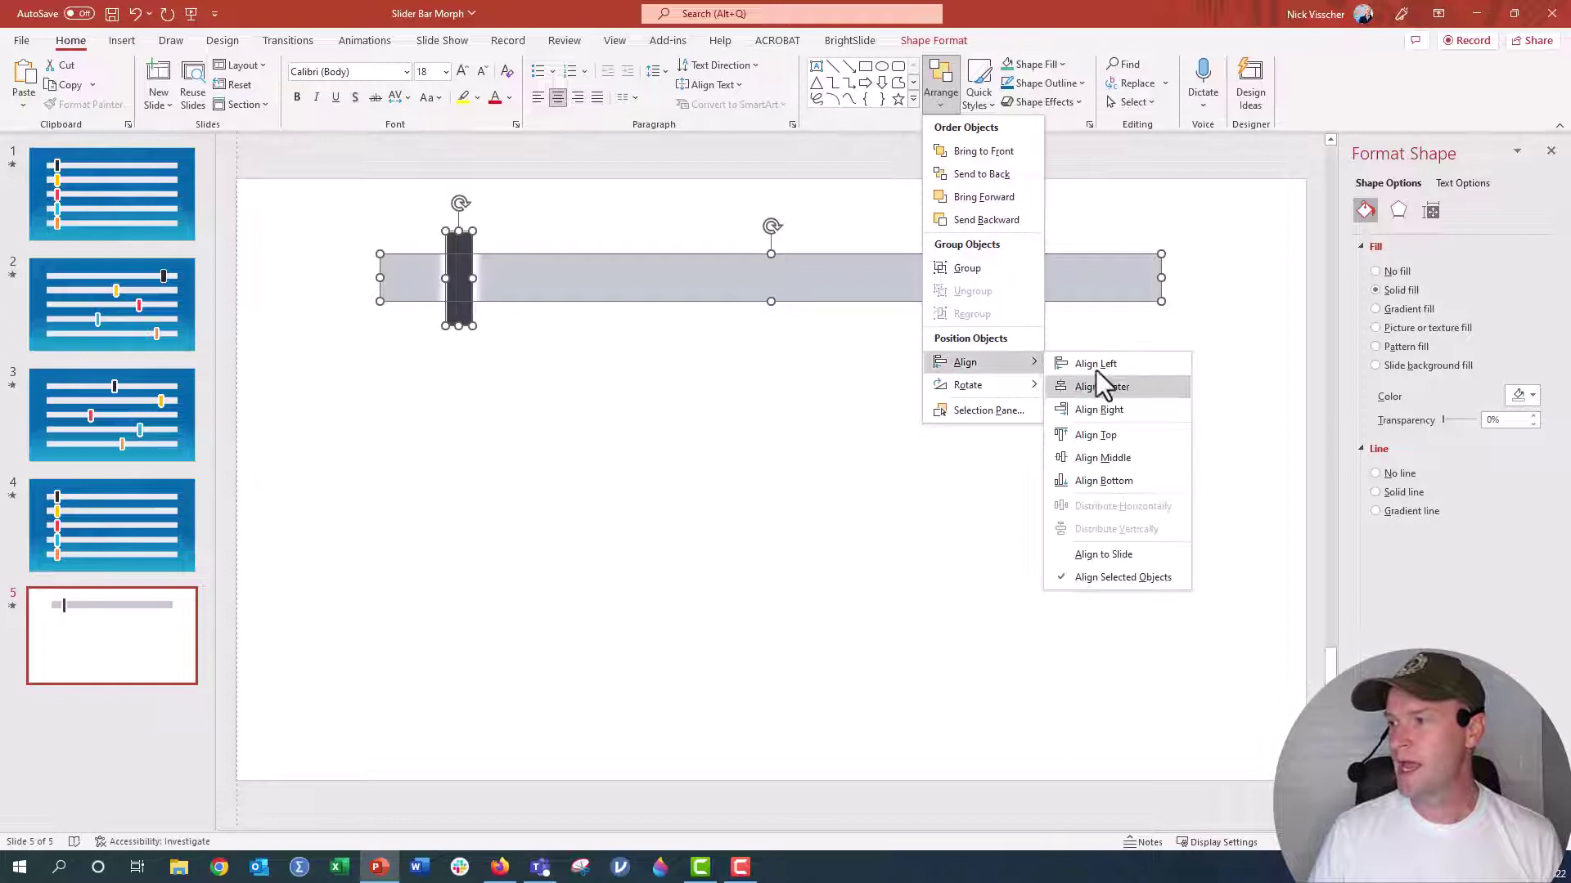
pyautogui.click(1145, 457)
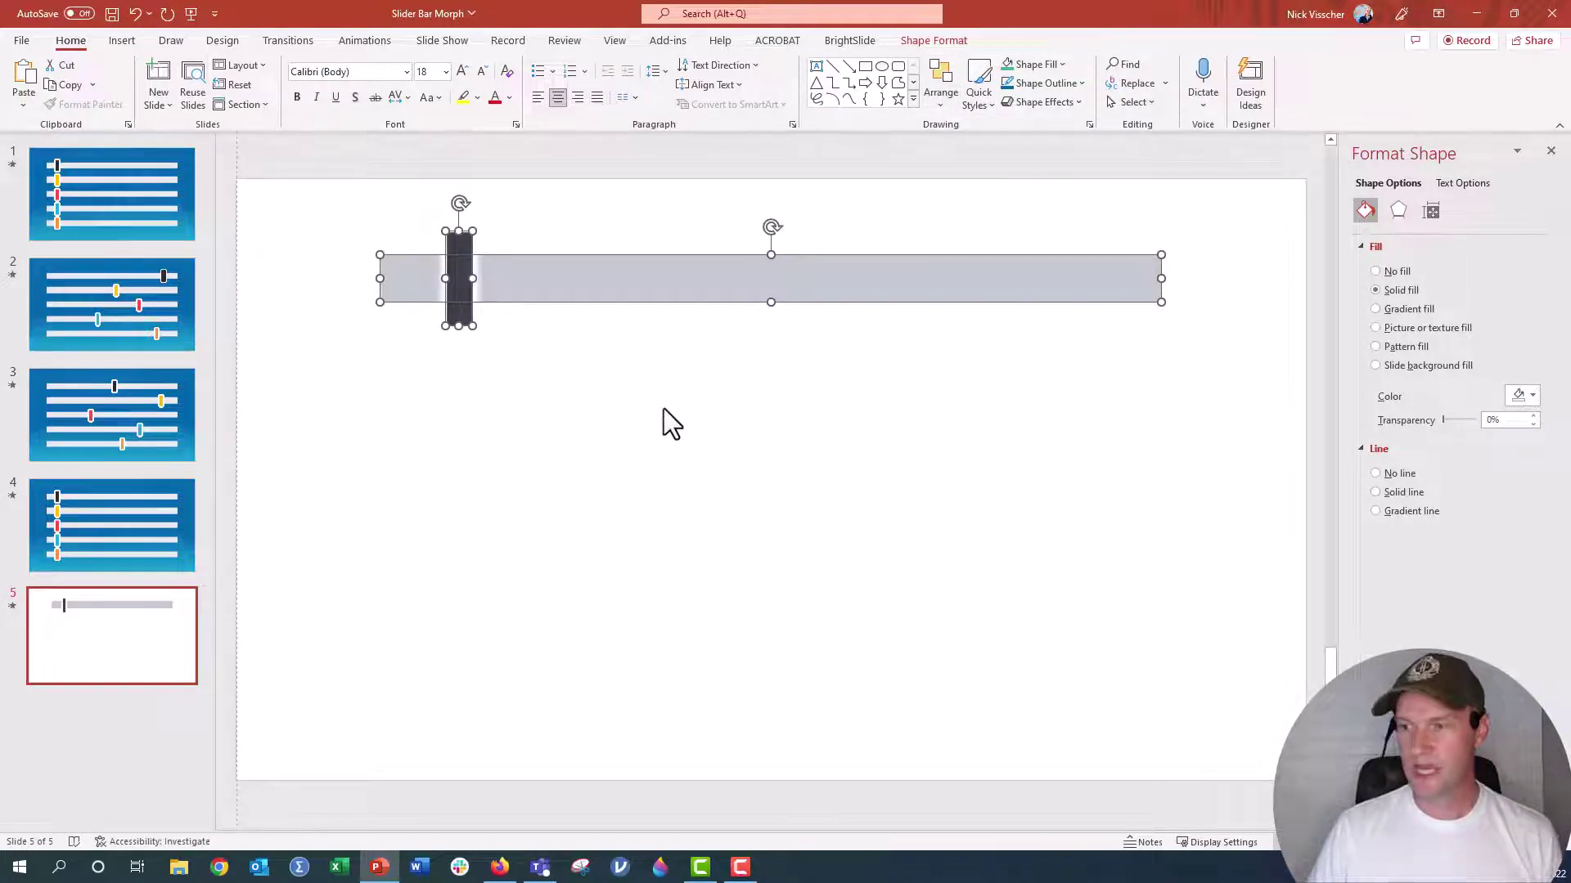
pyautogui.hotkey('ctrl', 'g')
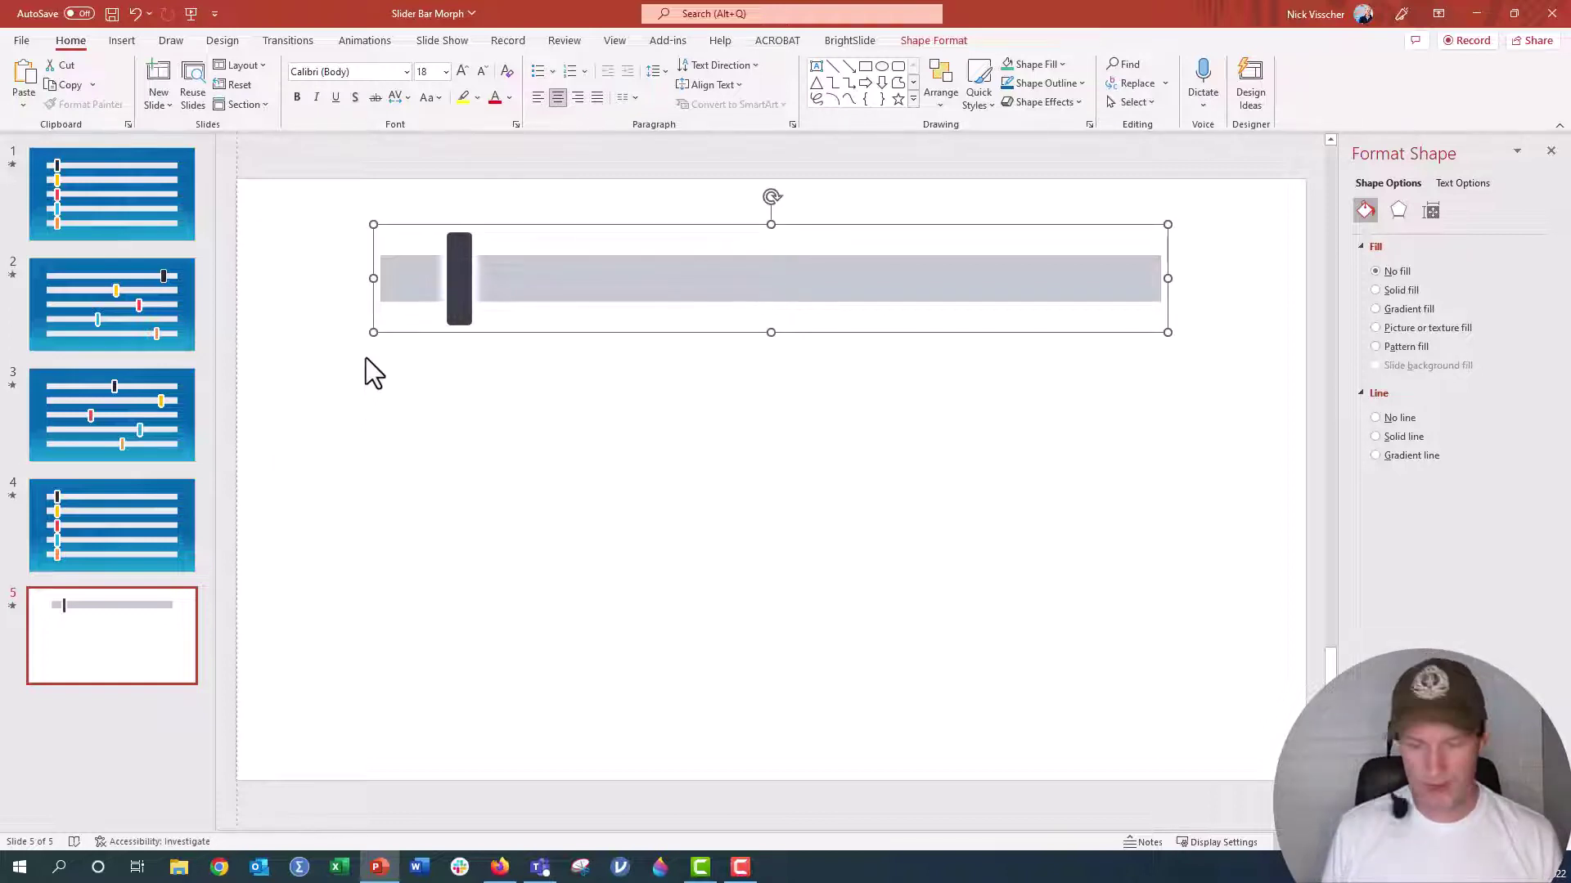
# Duplicate the slider below the original and repeat for four evenly spaced sliders.
pyautogui.hotkey('ctrl', 'd')
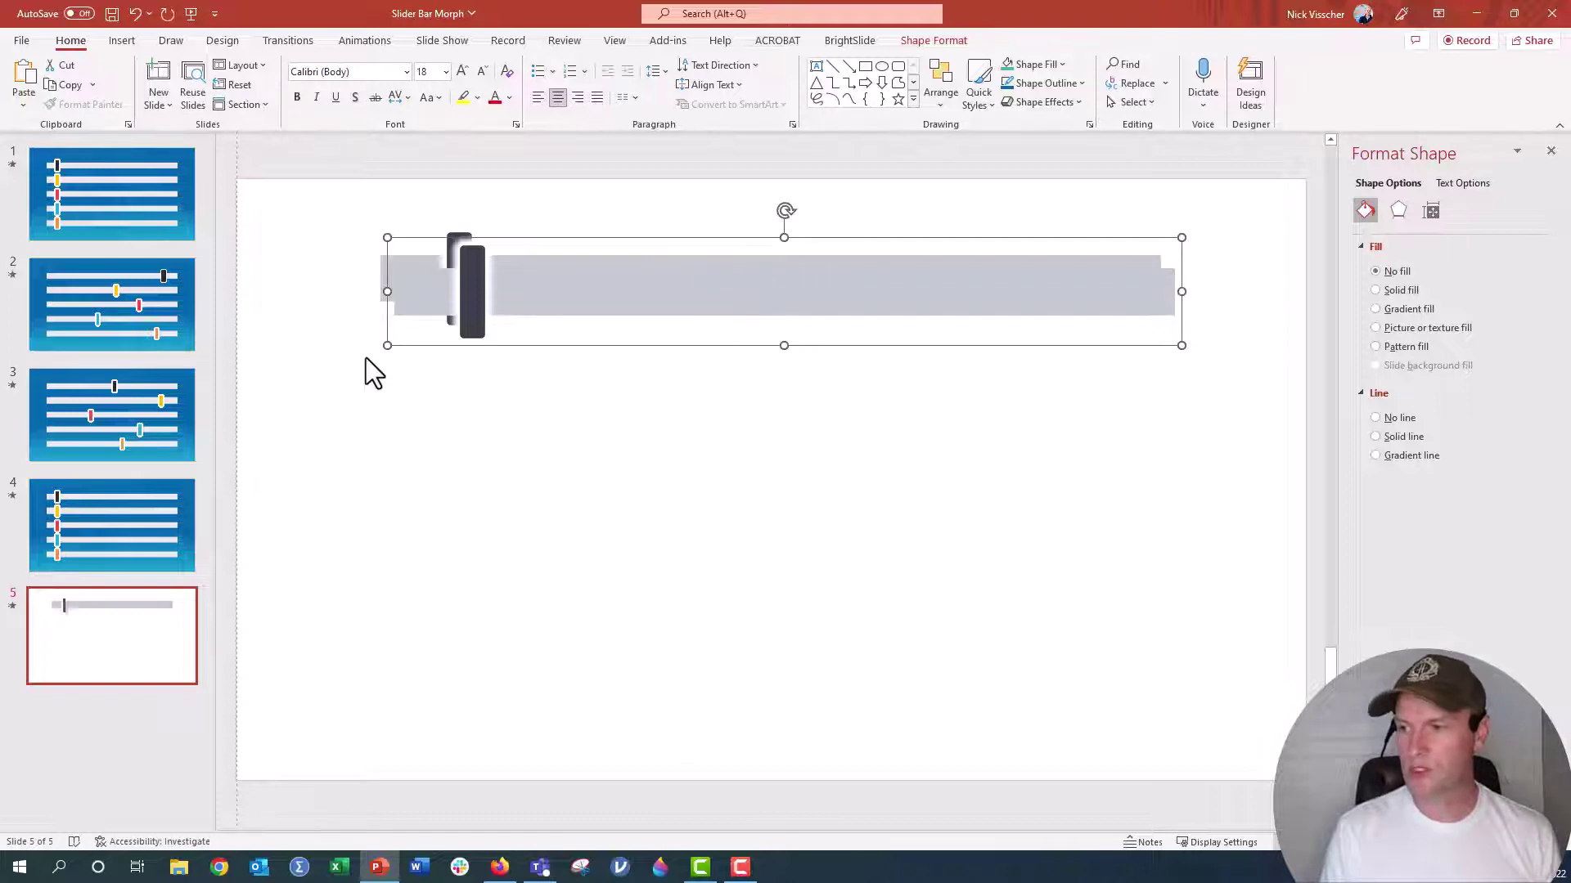
pyautogui.moveTo(405, 288); pyautogui.dragTo(392, 392)
pyautogui.hotkey('ctrl', 'd')
pyautogui.hotkey('ctrl', 'd')
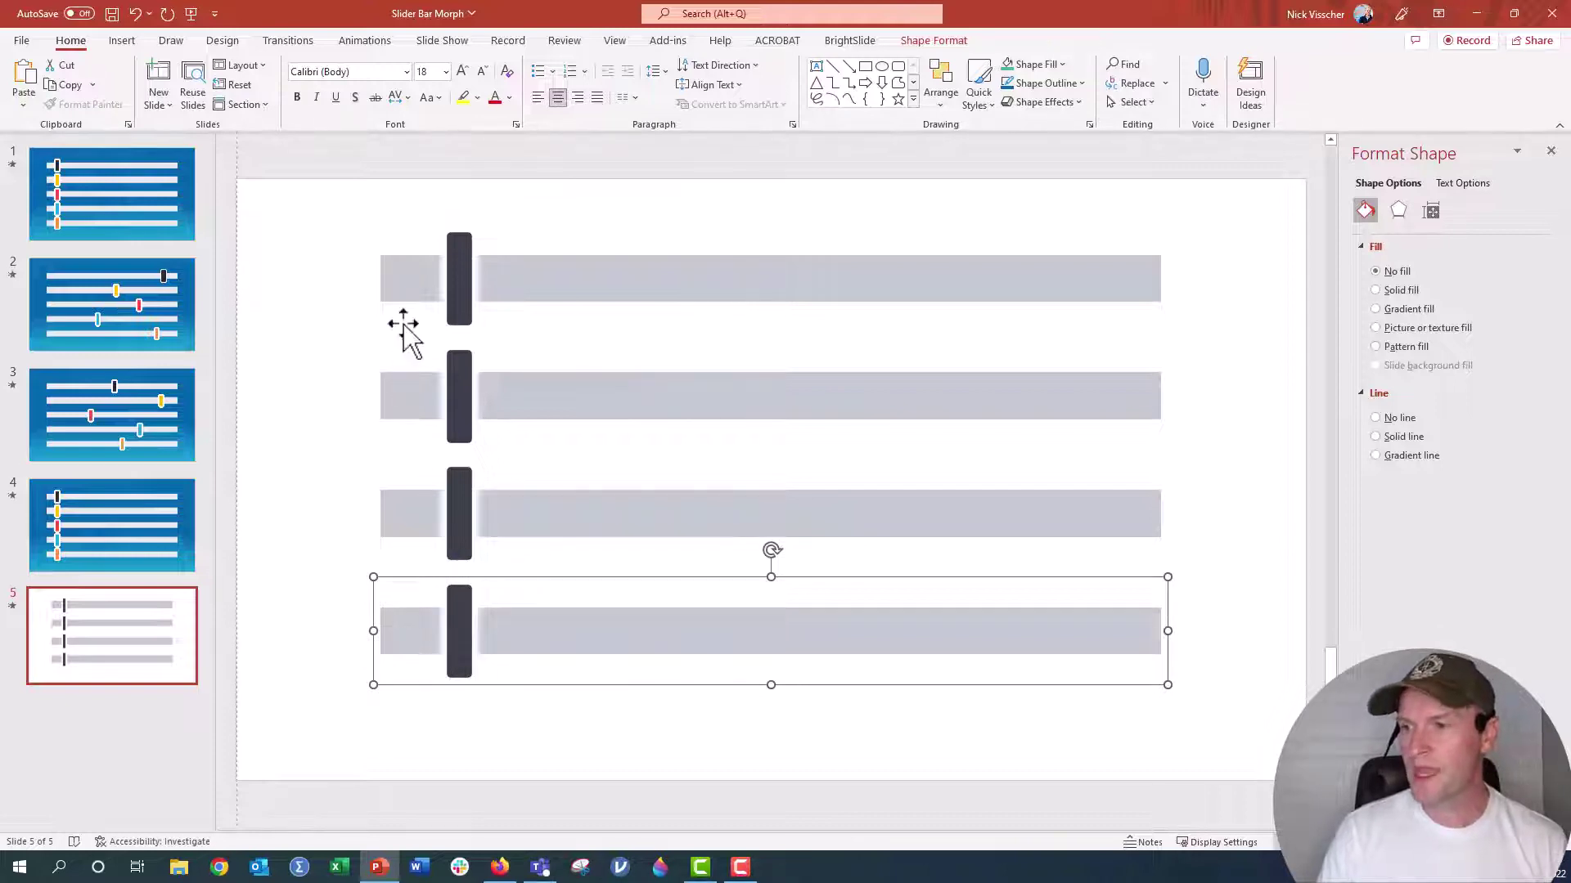
# Check each of the four slider groups by selecting its bar and knob.
pyautogui.click(407, 296)
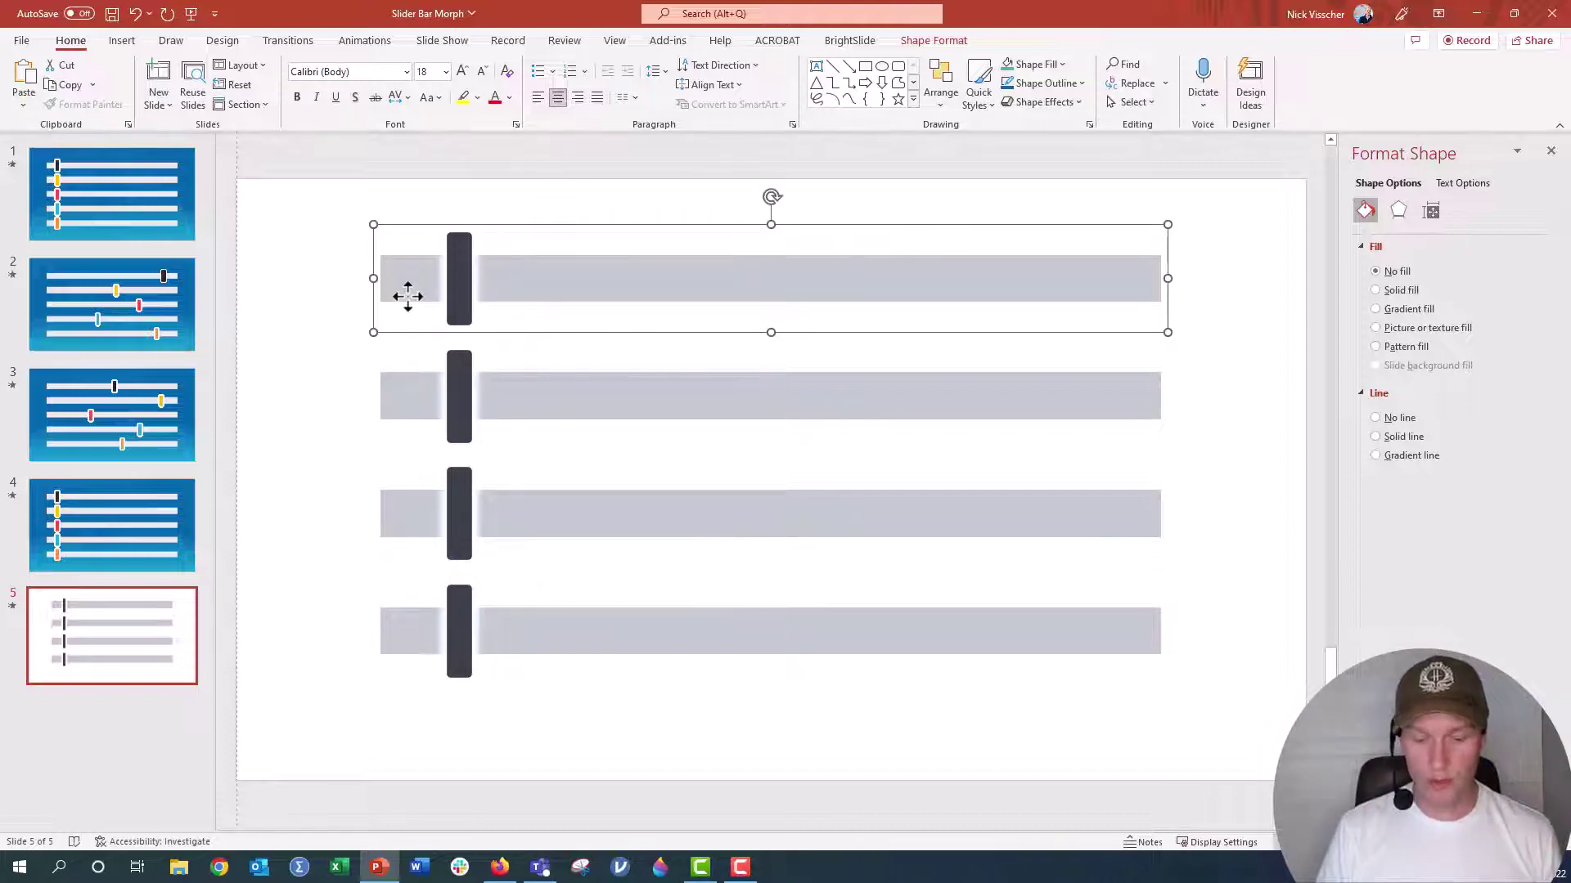
pyautogui.click(407, 296)
pyautogui.click(406, 371)
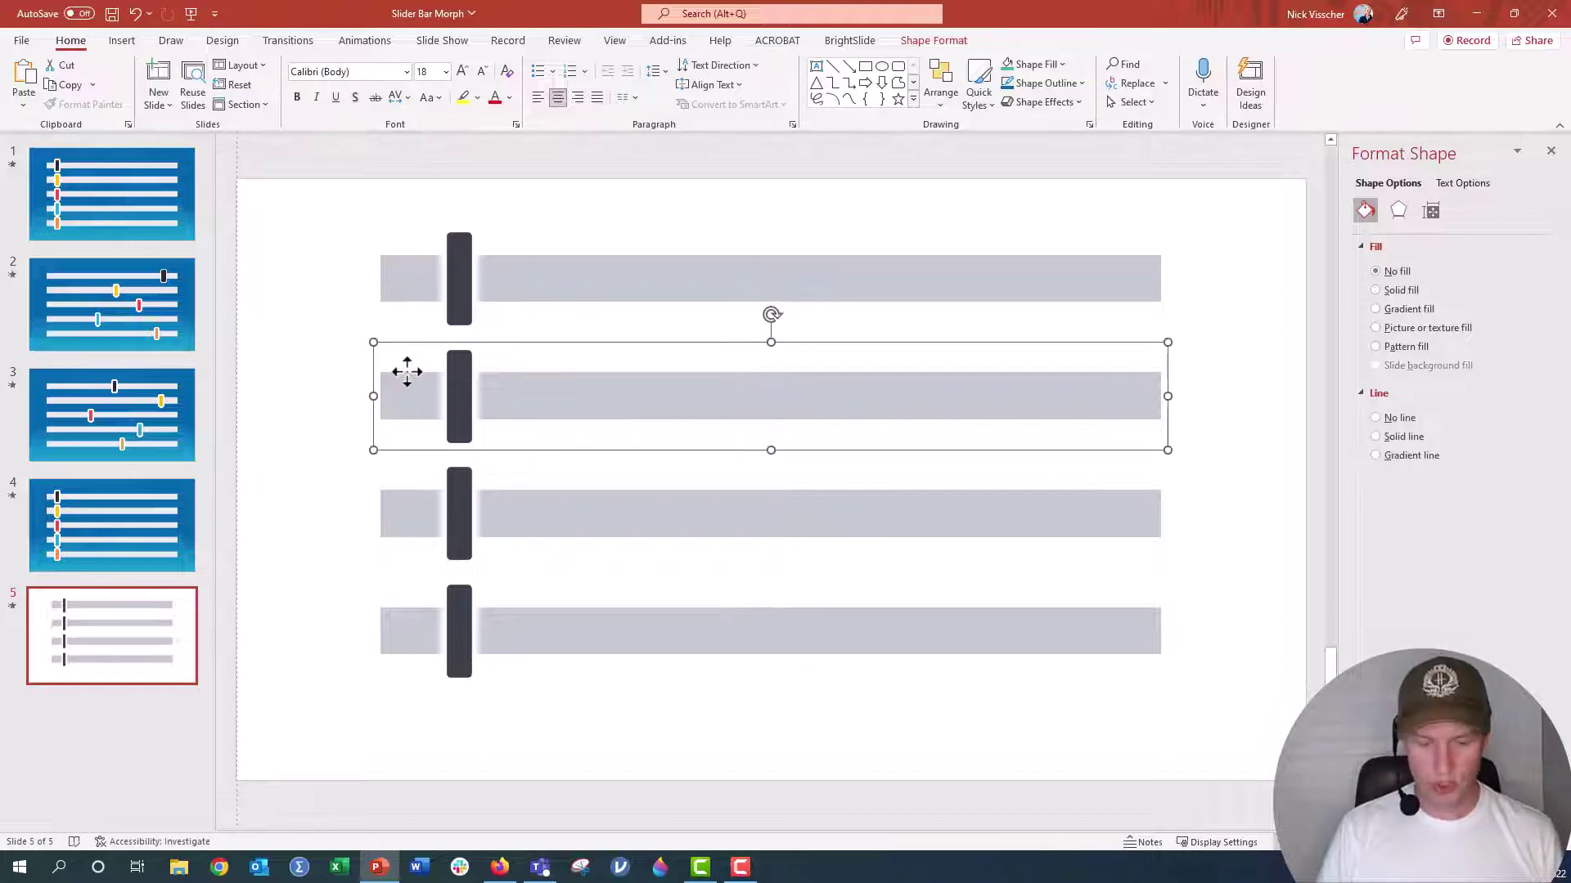
pyautogui.click(406, 371)
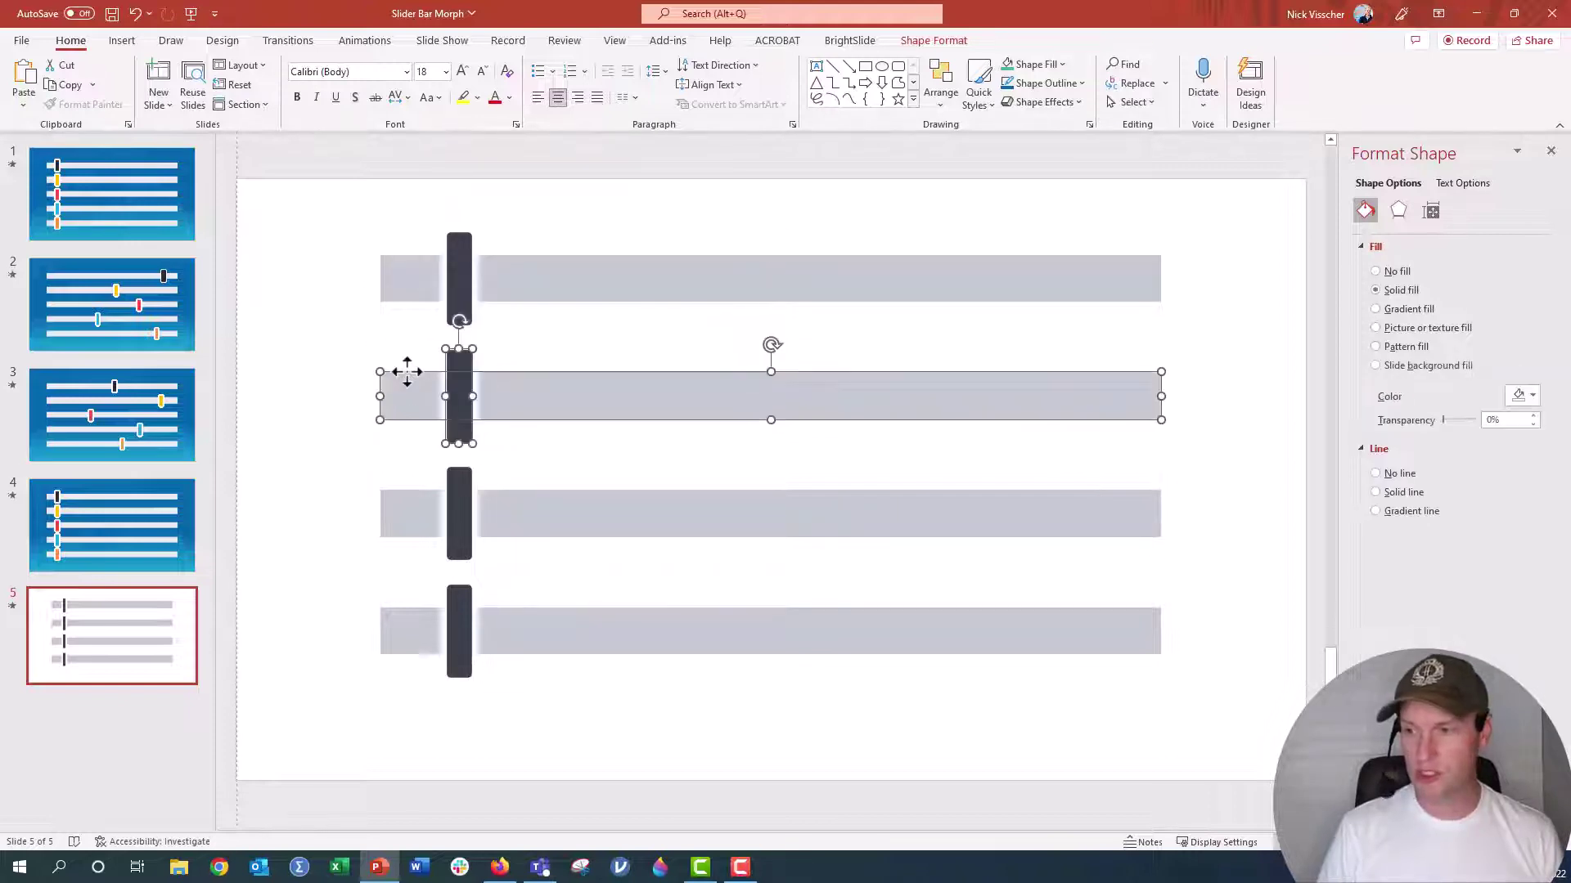
pyautogui.click(400, 521)
pyautogui.click(400, 521)
pyautogui.click(414, 626)
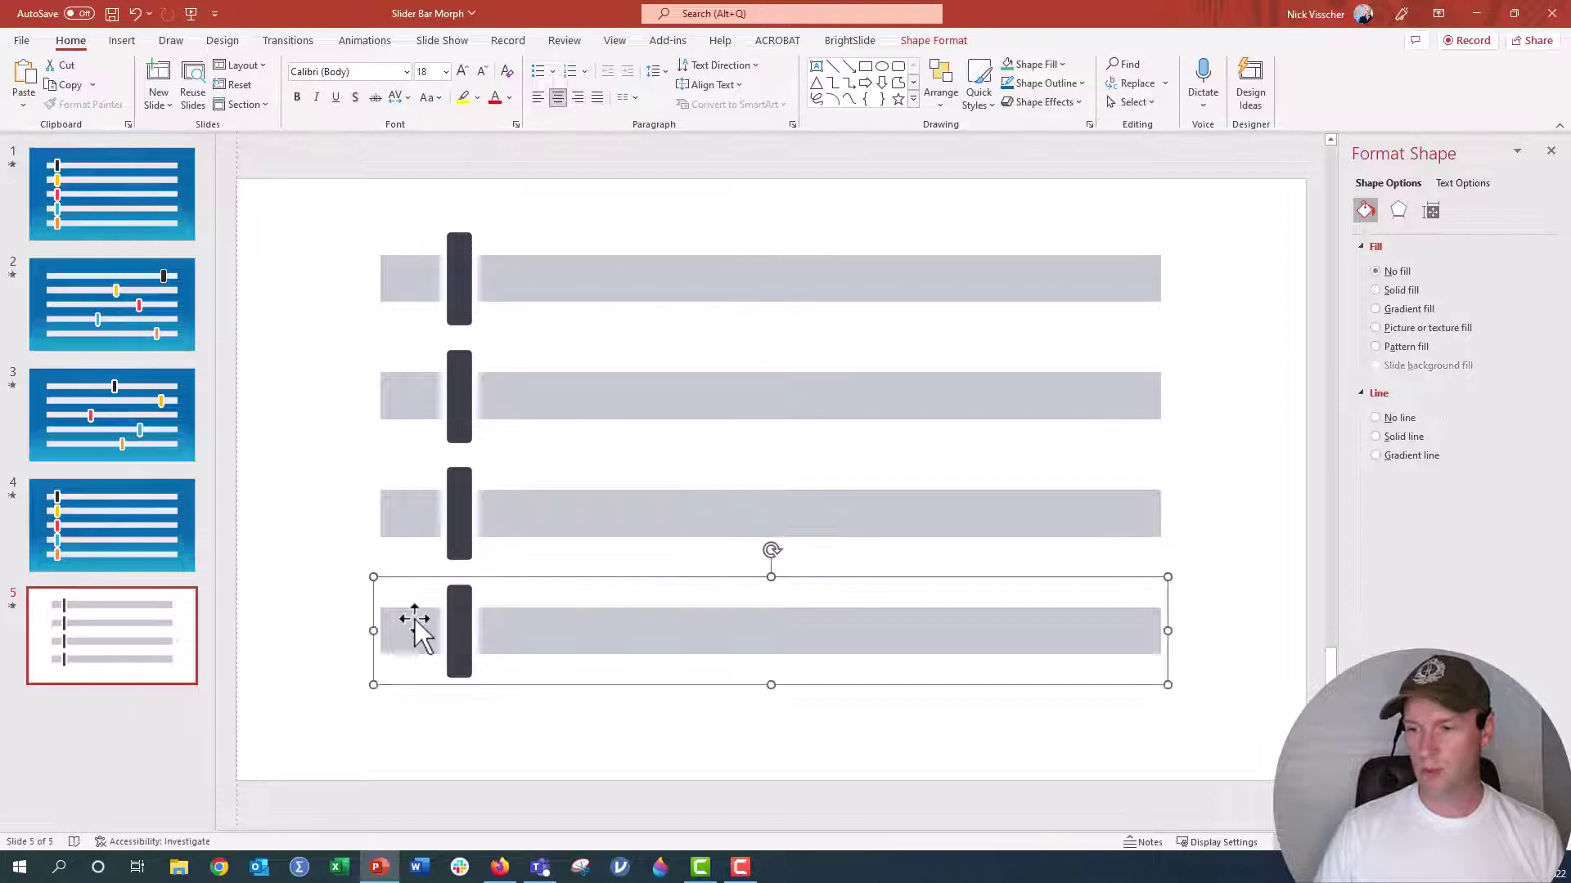
pyautogui.click(414, 626)
pyautogui.click(320, 588)
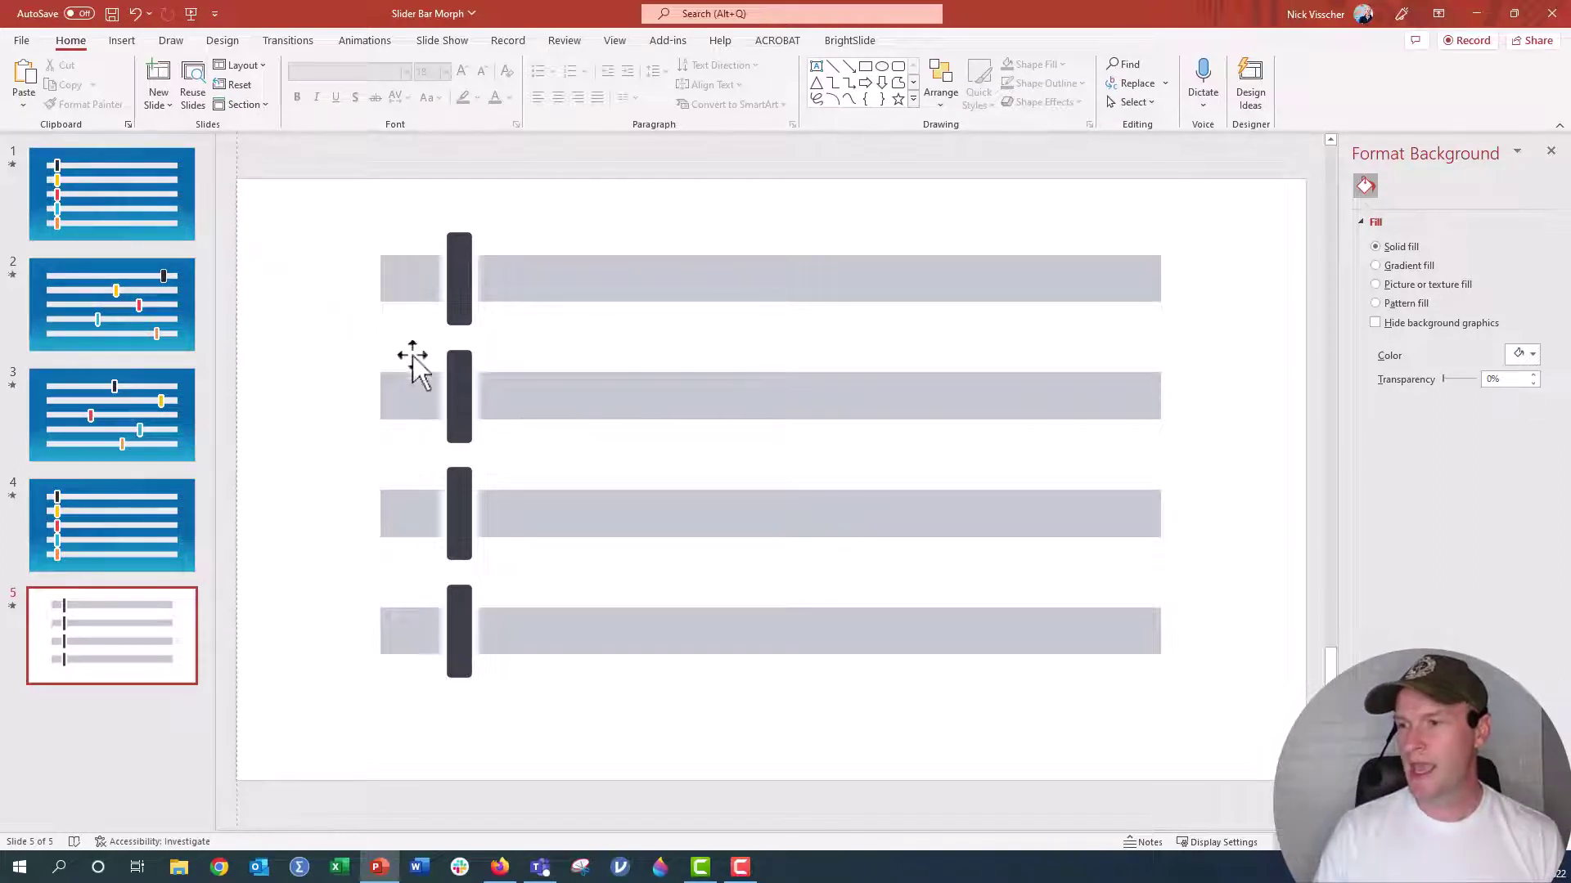
# Fill the second, third and fourth knobs red, blue and orange.
pyautogui.click(454, 390)
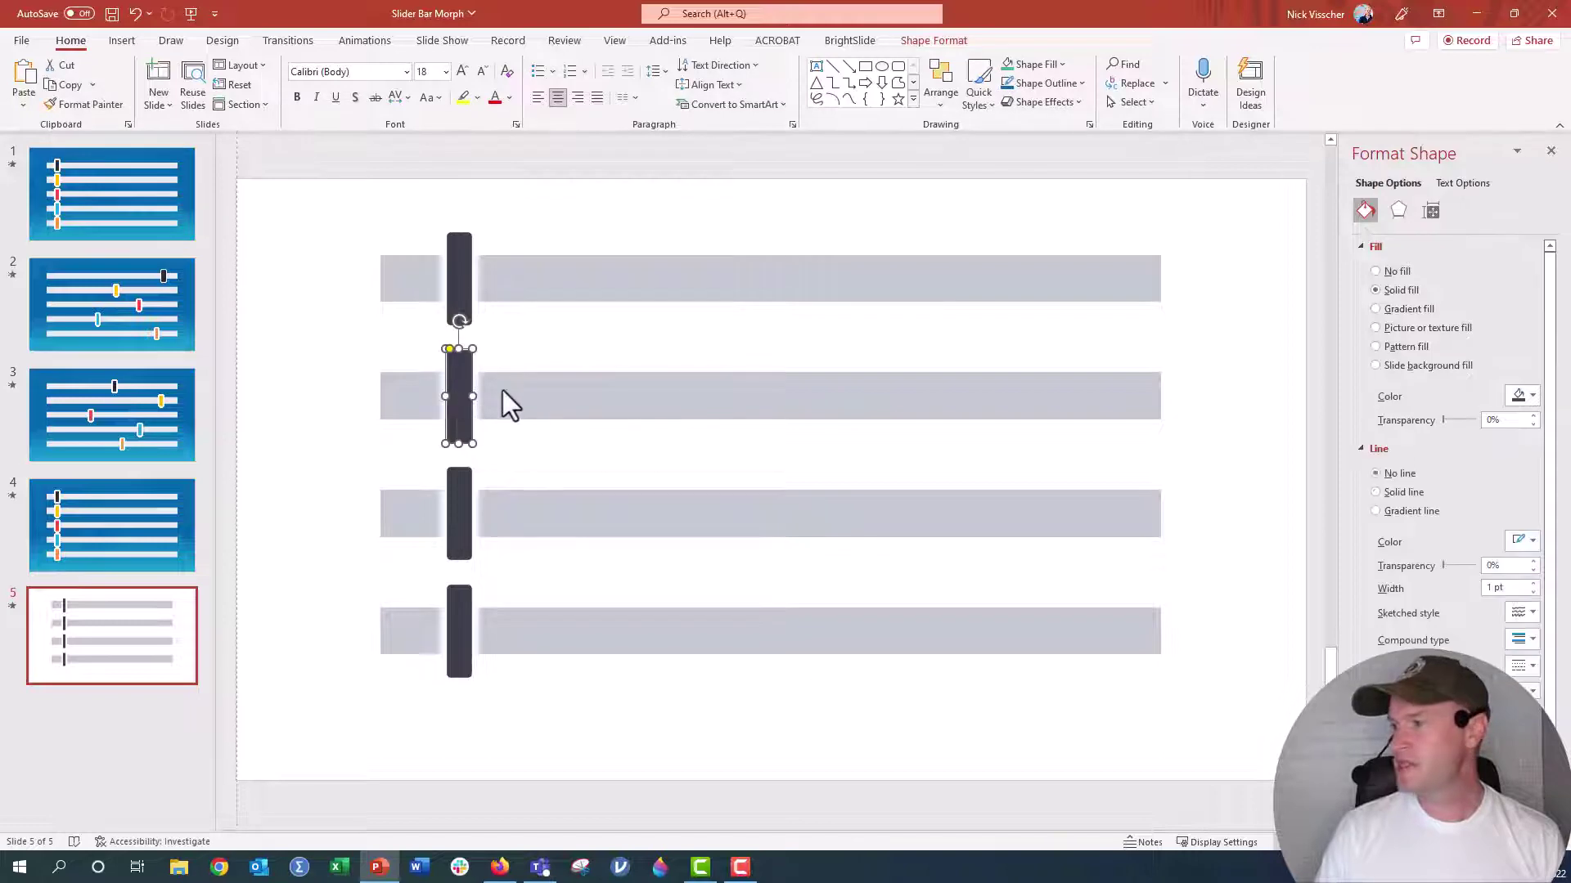
pyautogui.click(1519, 396)
pyautogui.click(1532, 446)
pyautogui.click(451, 521)
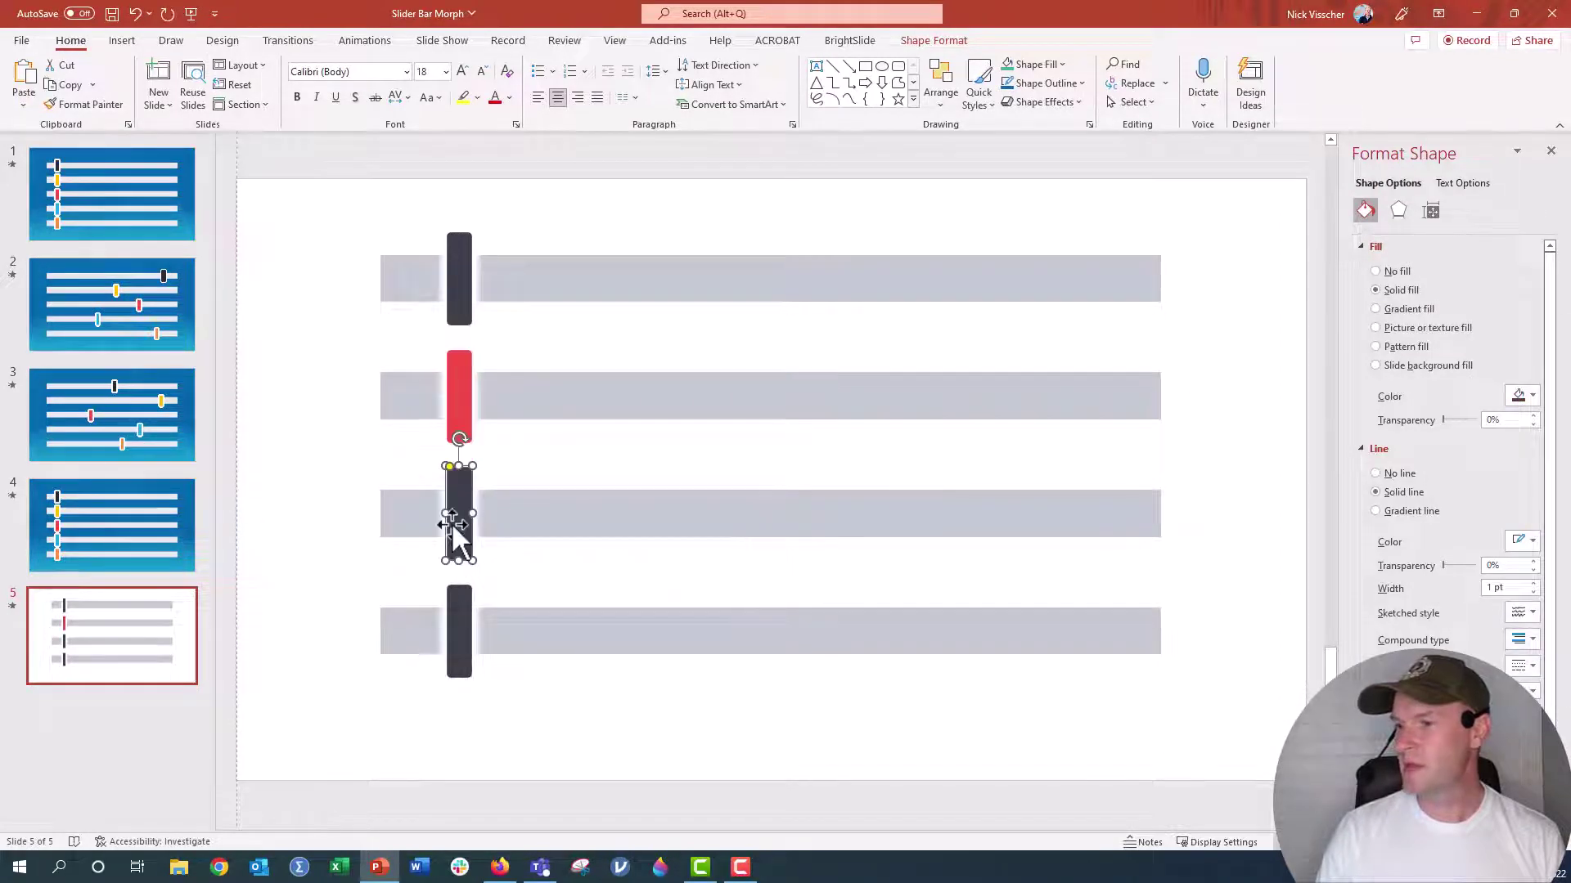
pyautogui.click(1519, 396)
pyautogui.click(1527, 451)
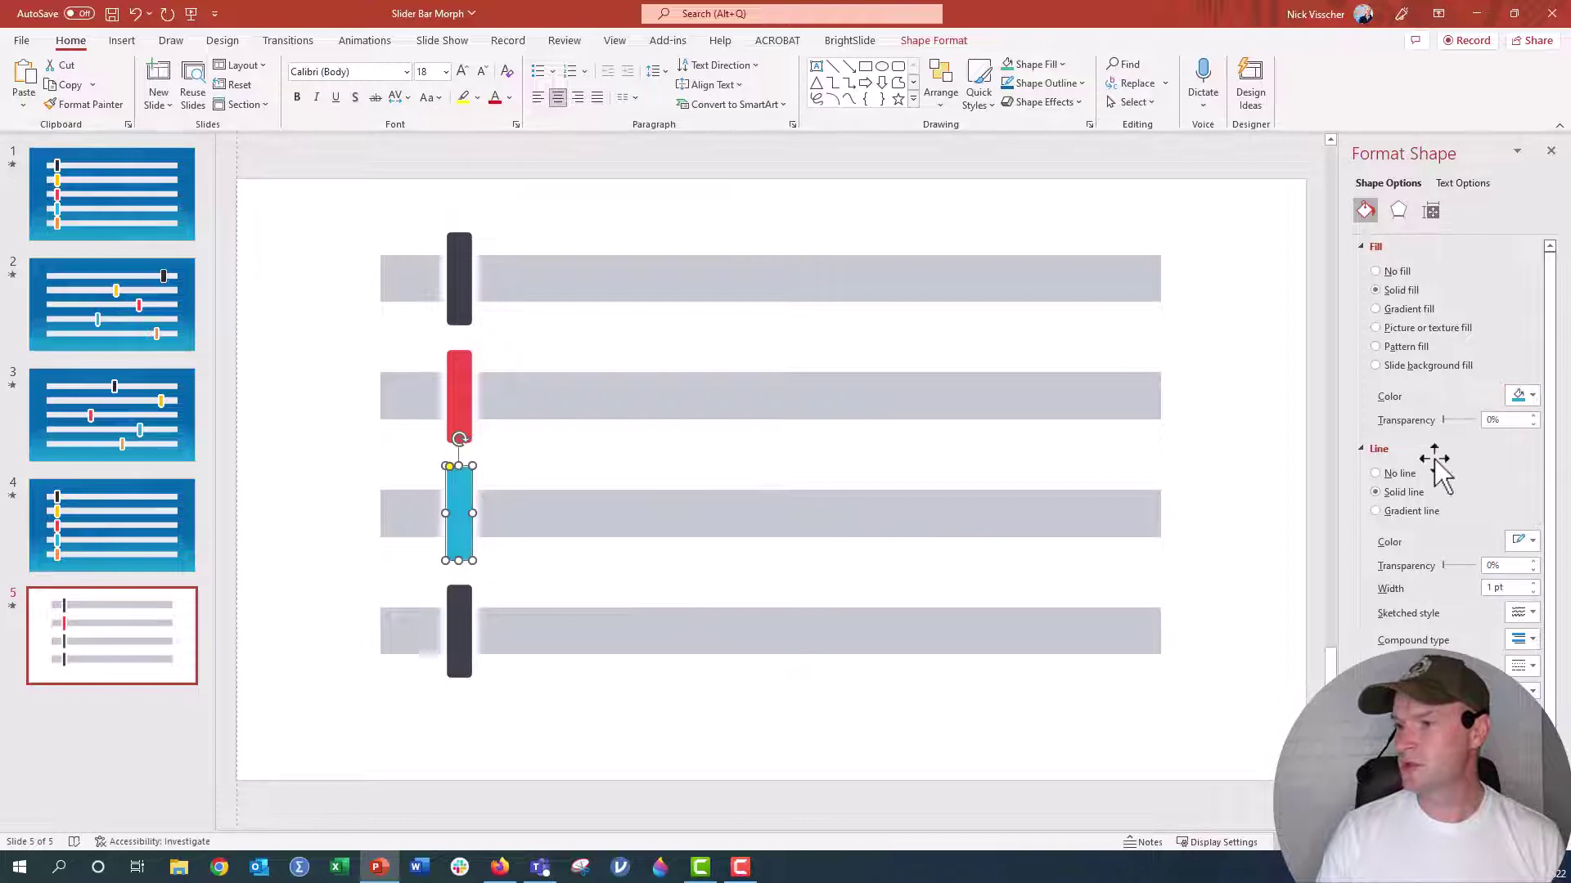
pyautogui.click(461, 636)
pyautogui.click(1519, 396)
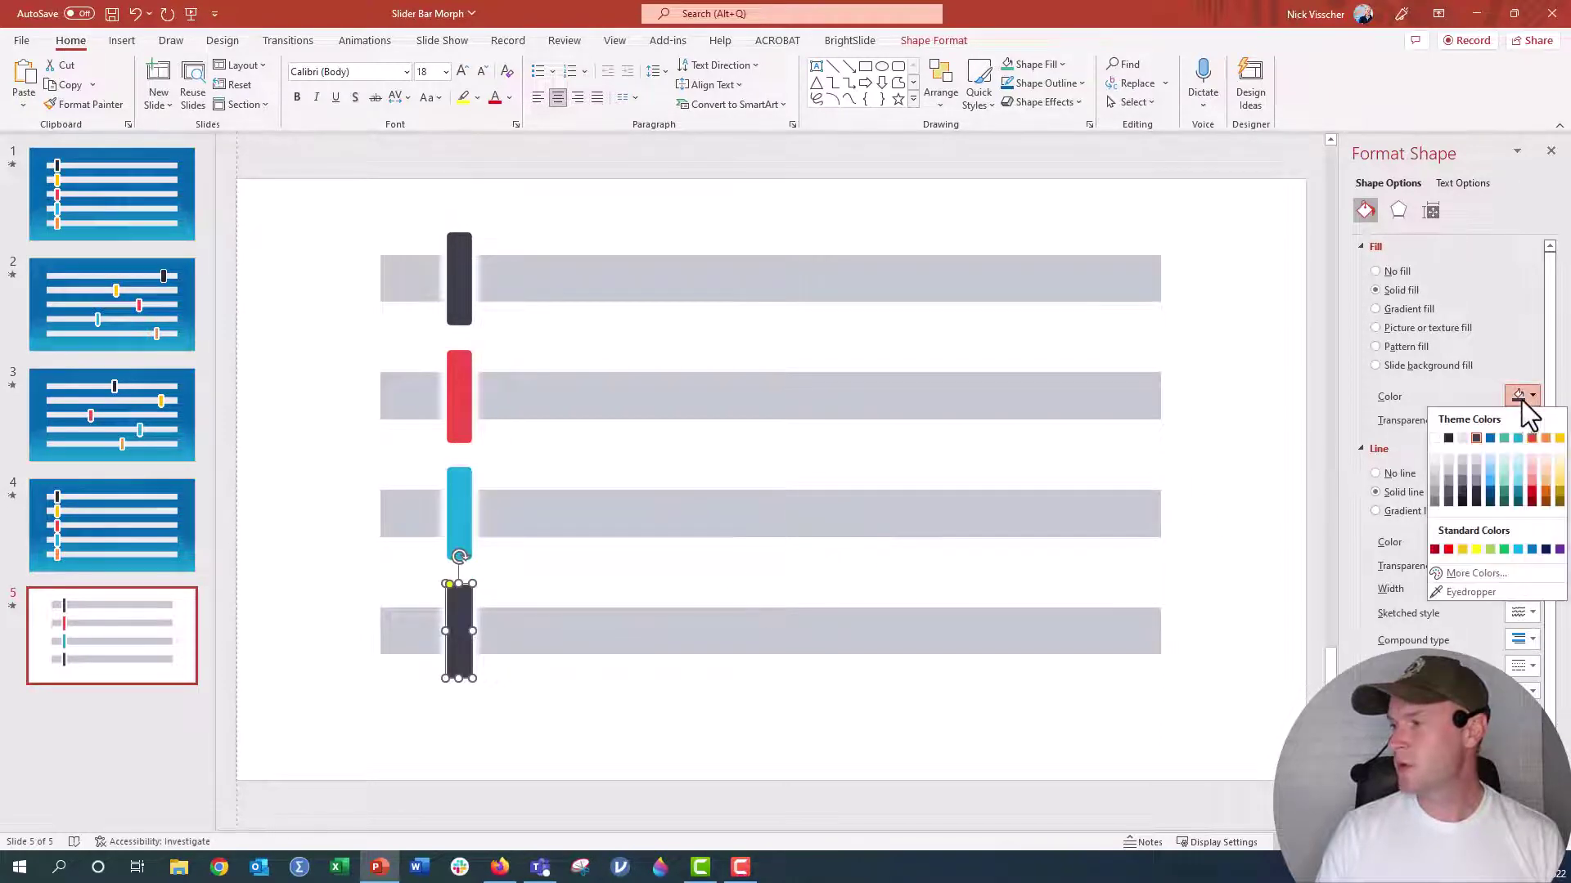
pyautogui.click(1545, 447)
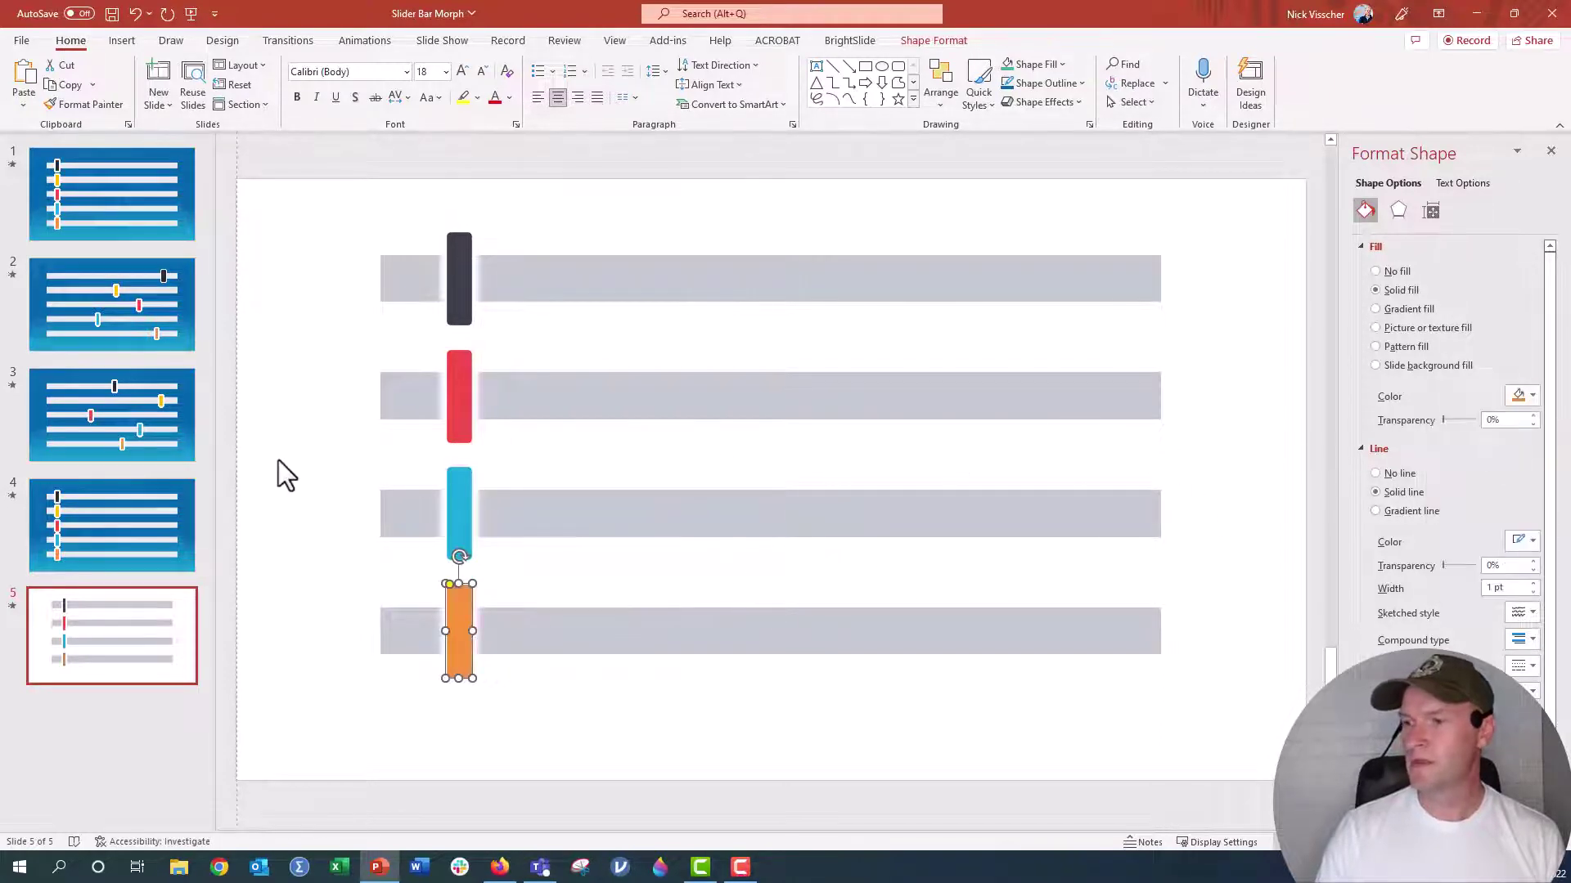
# Set the slide background to solid blue.
pyautogui.click(299, 460)
pyautogui.click(1525, 358)
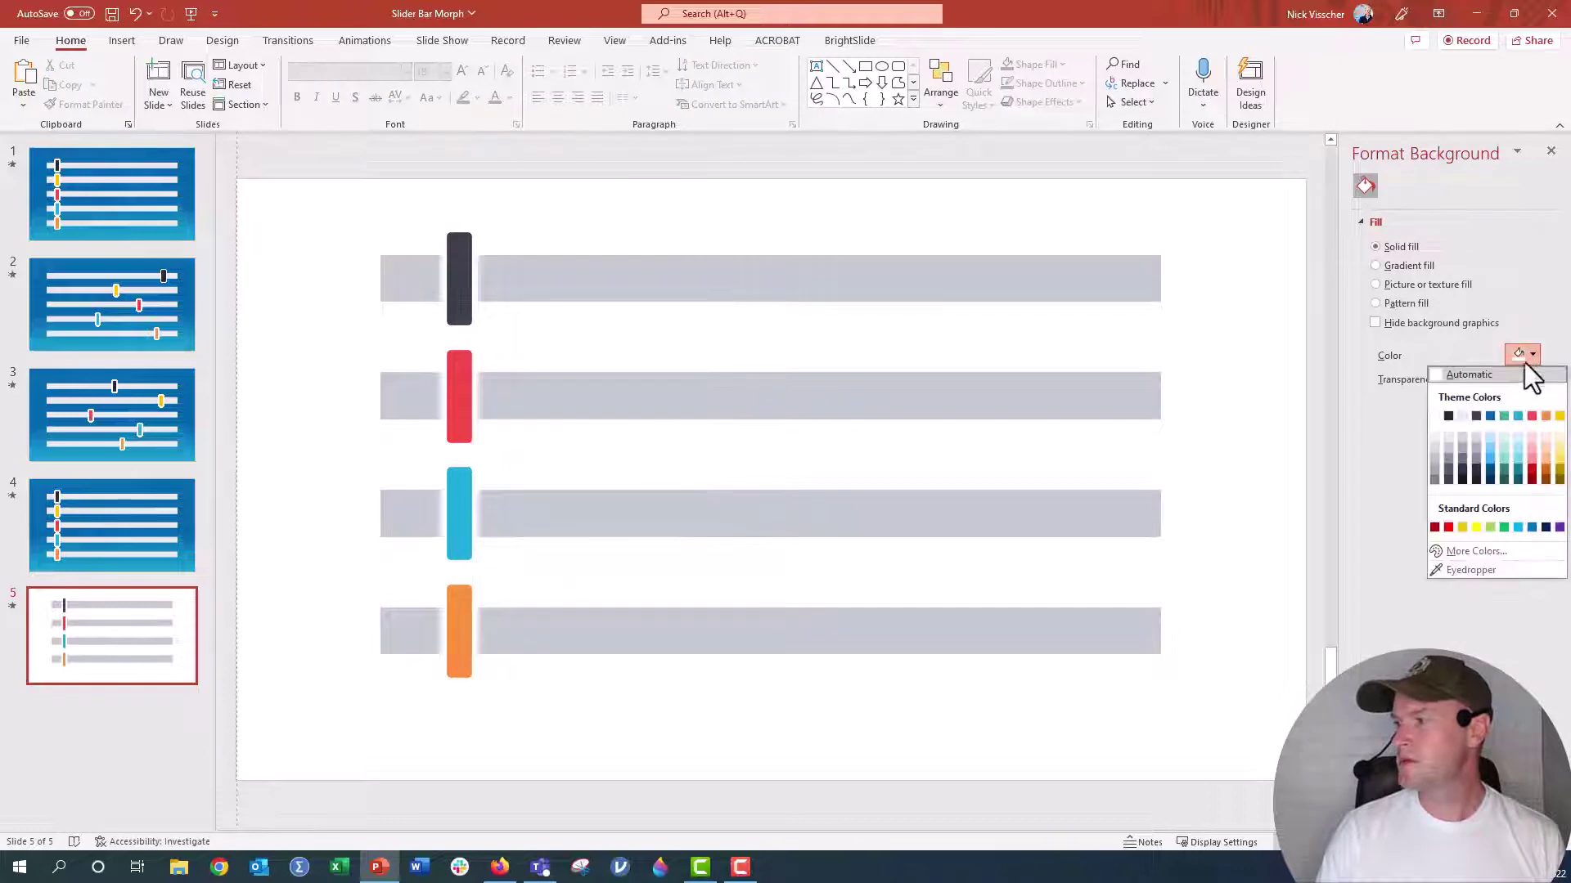
pyautogui.click(1494, 417)
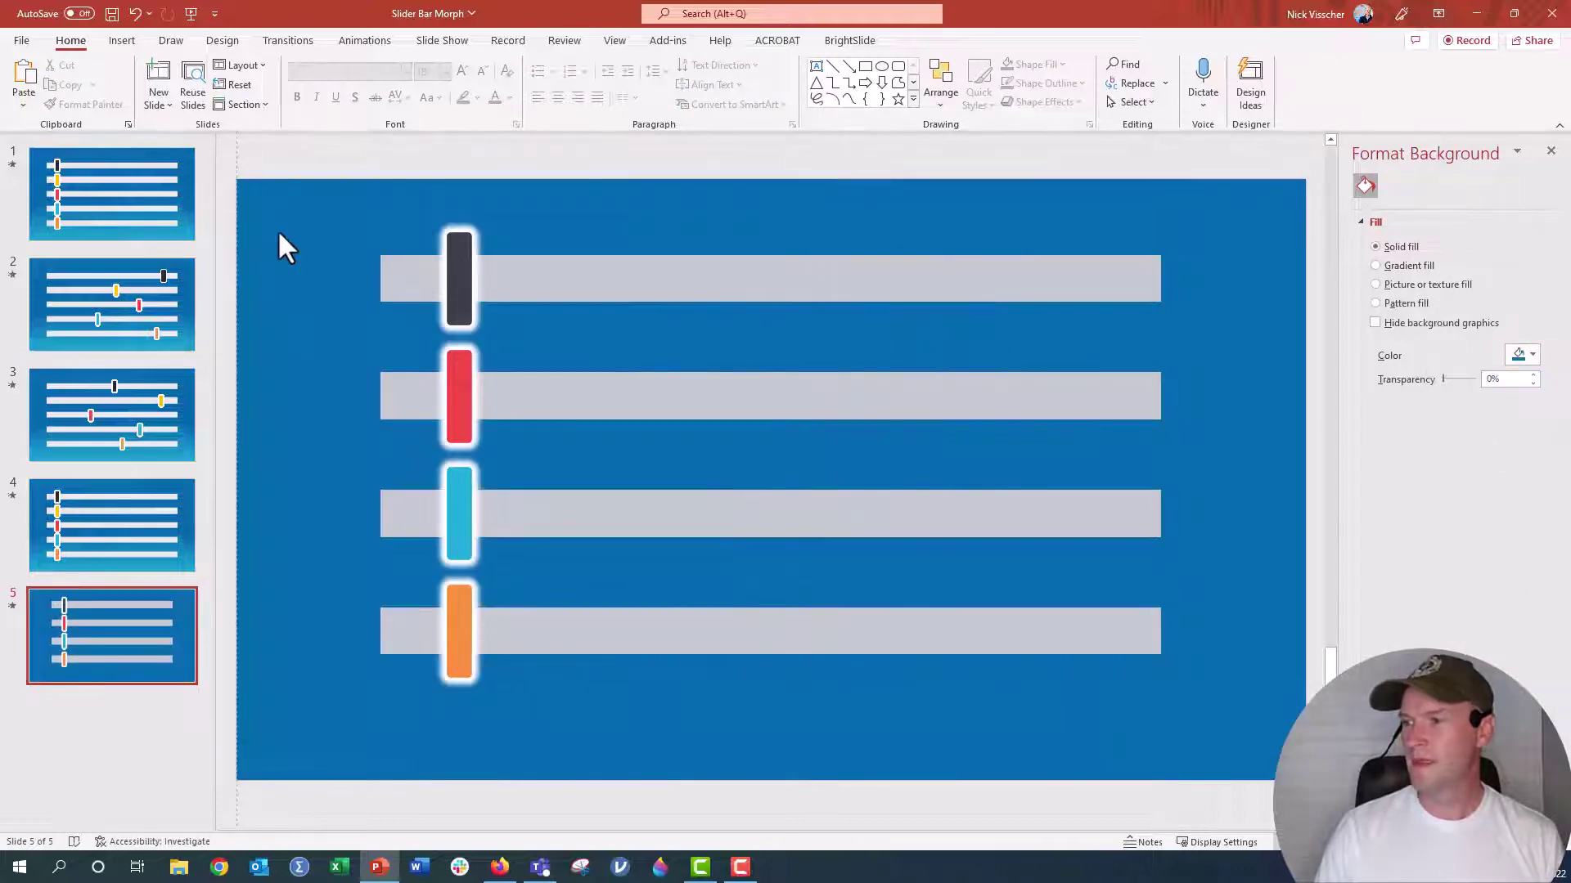
# Search stock images for 'abstract' and insert the rainbow paper-arcs image.
pyautogui.click(122, 40)
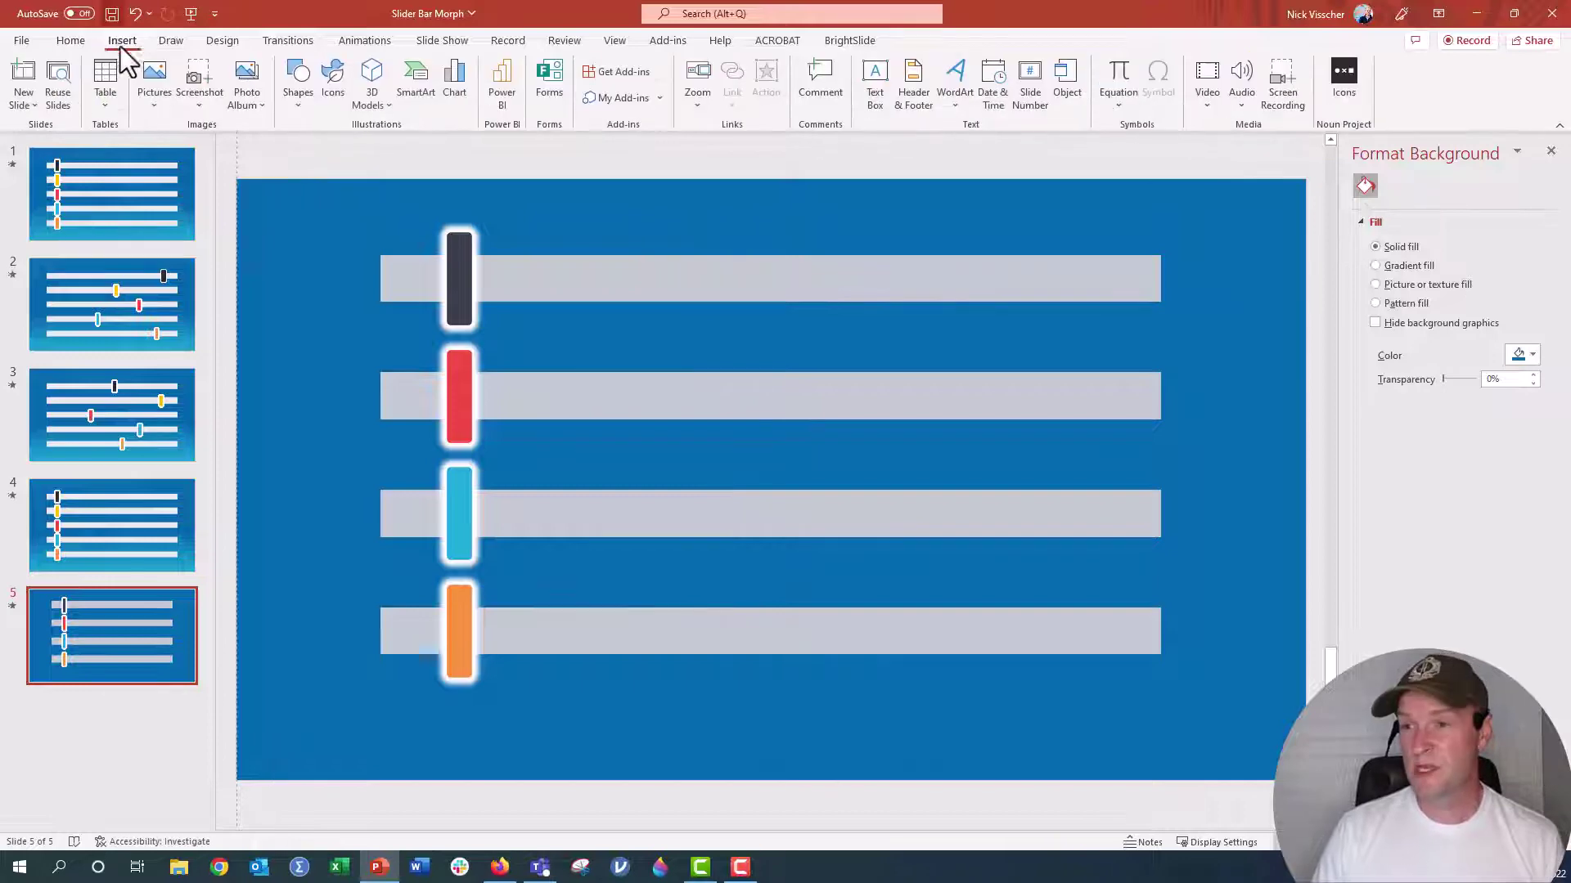
pyautogui.click(148, 108)
pyautogui.click(166, 175)
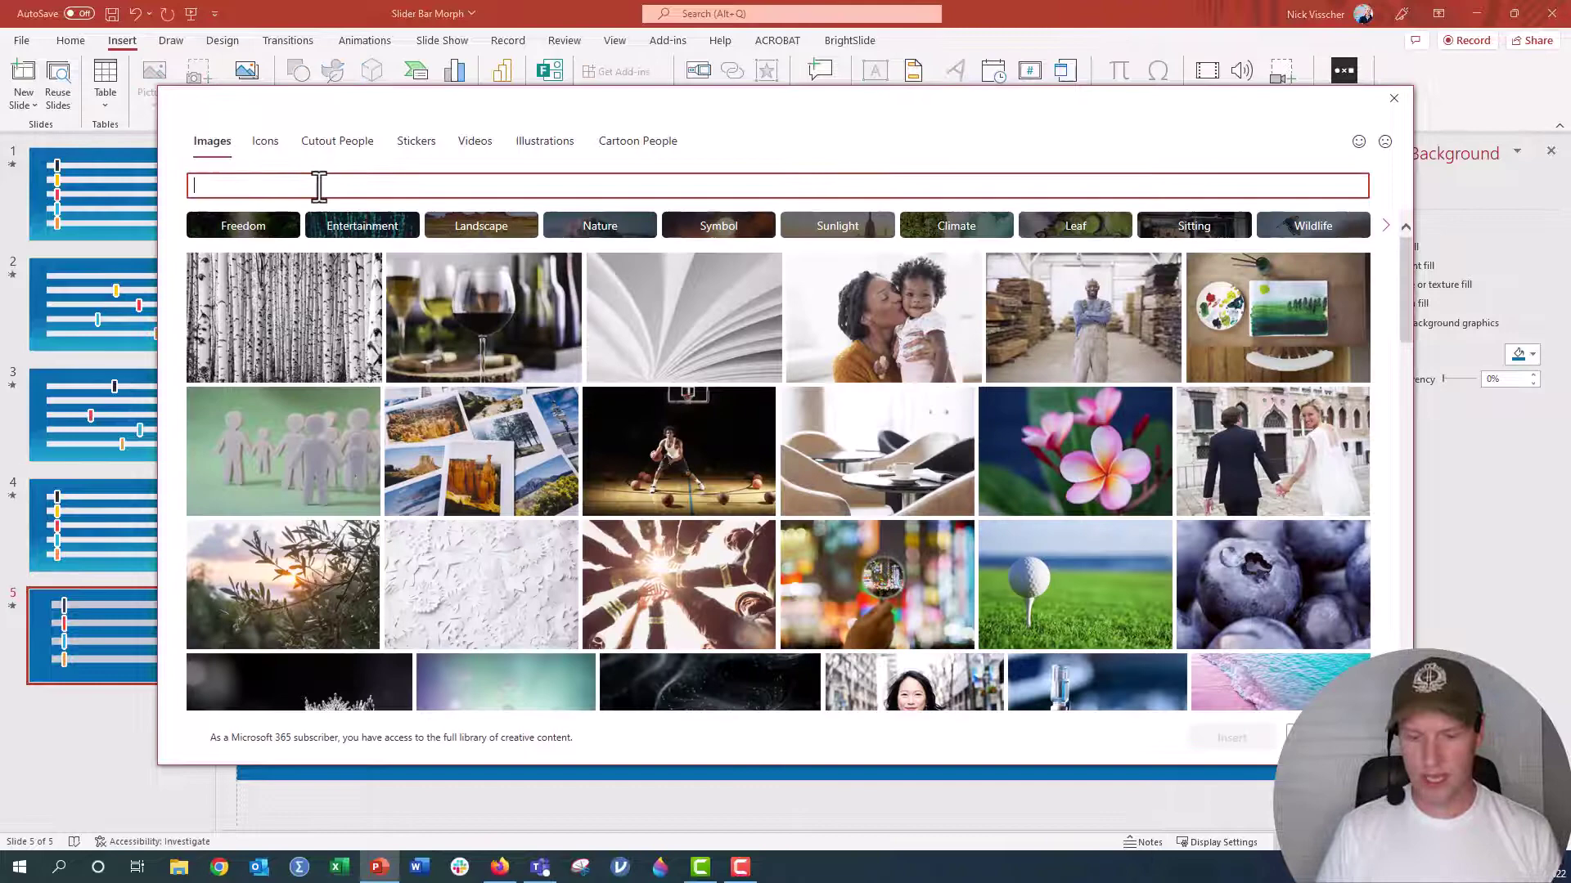
pyautogui.write('abstract')
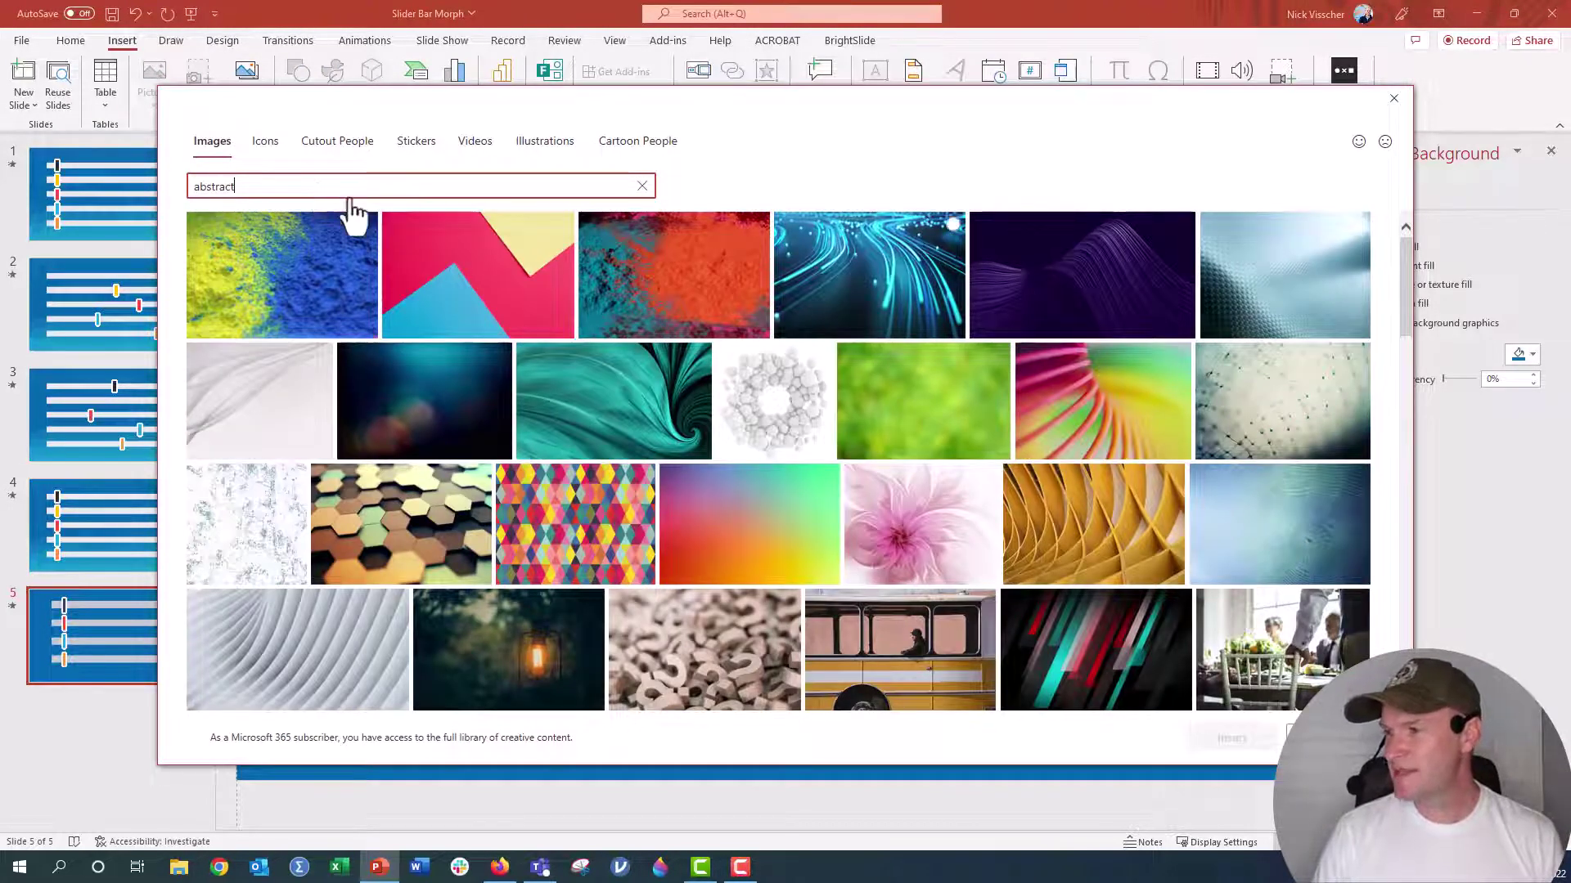
pyautogui.scroll(-1, 855, 438)
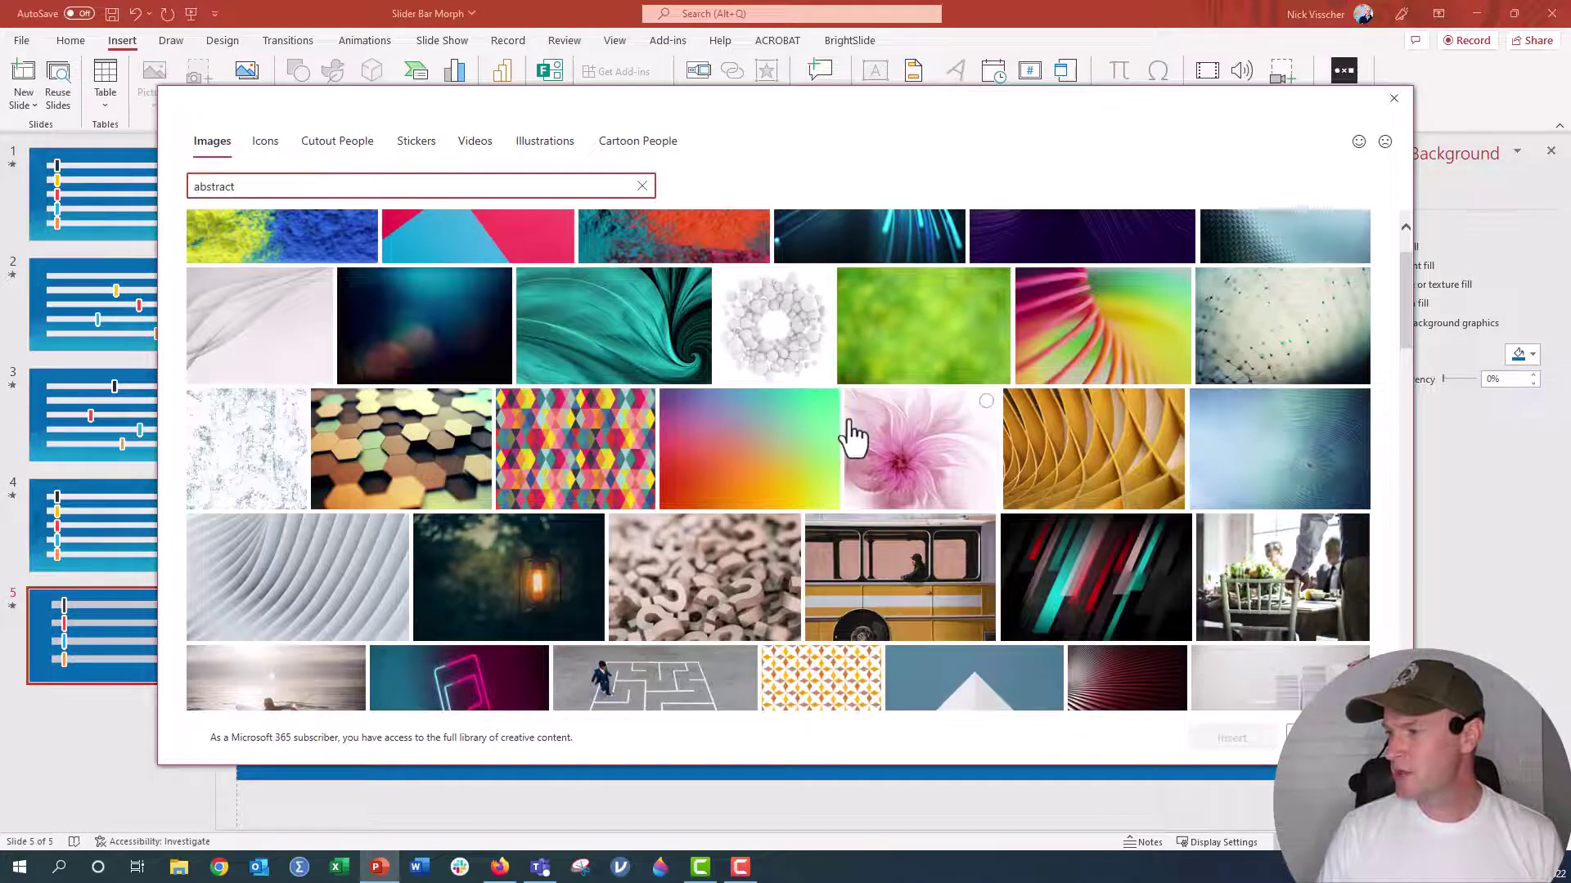
pyautogui.scroll(-2, 855, 438)
pyautogui.scroll(-1, 855, 437)
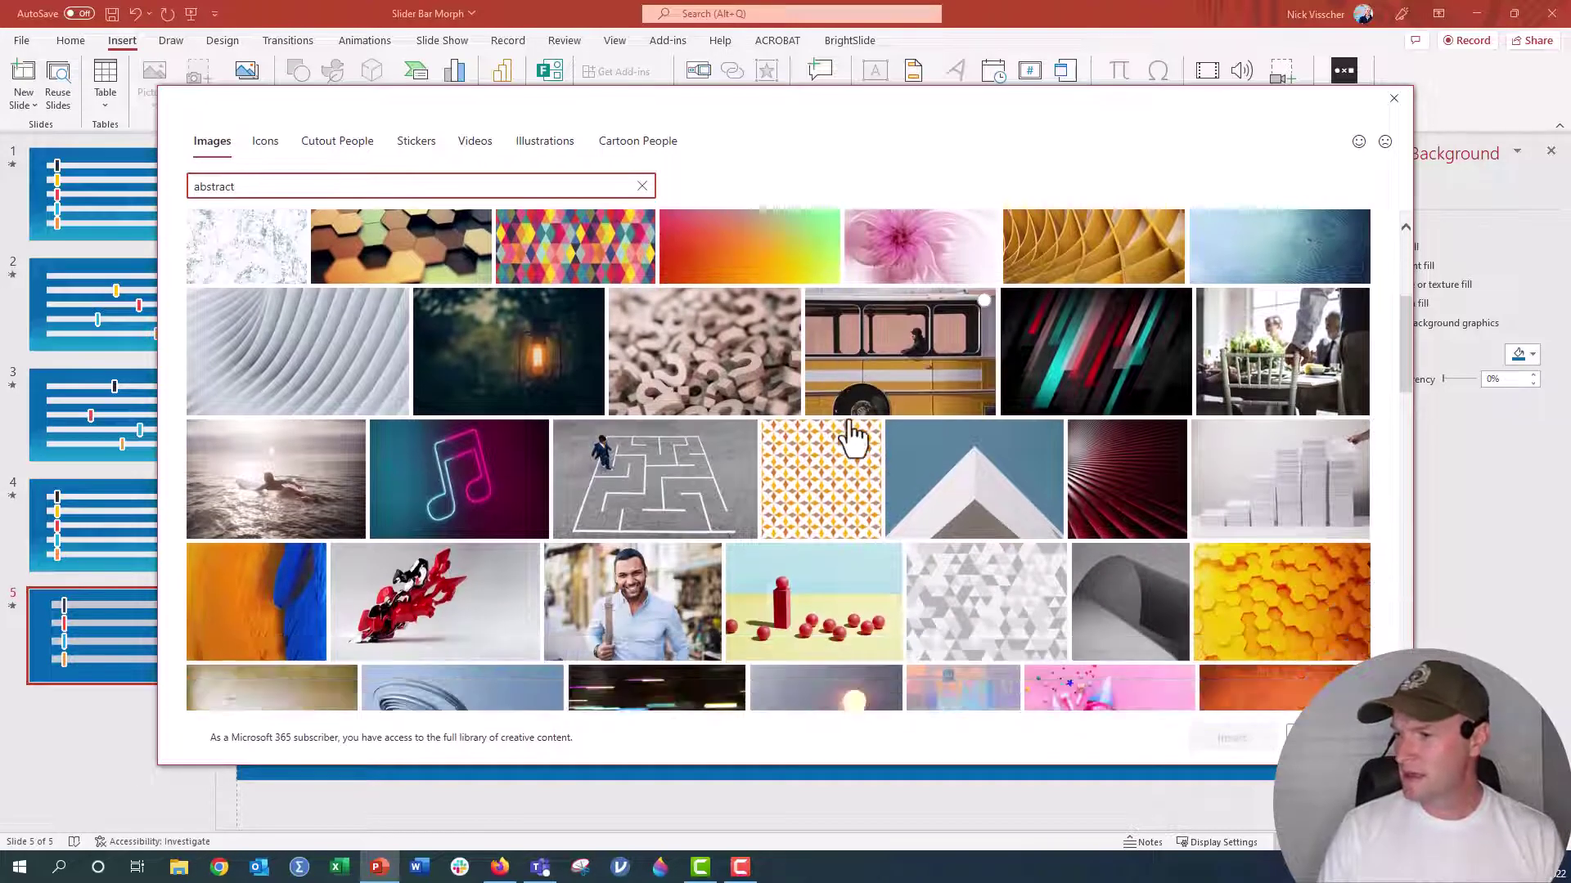
pyautogui.scroll(-1, 855, 438)
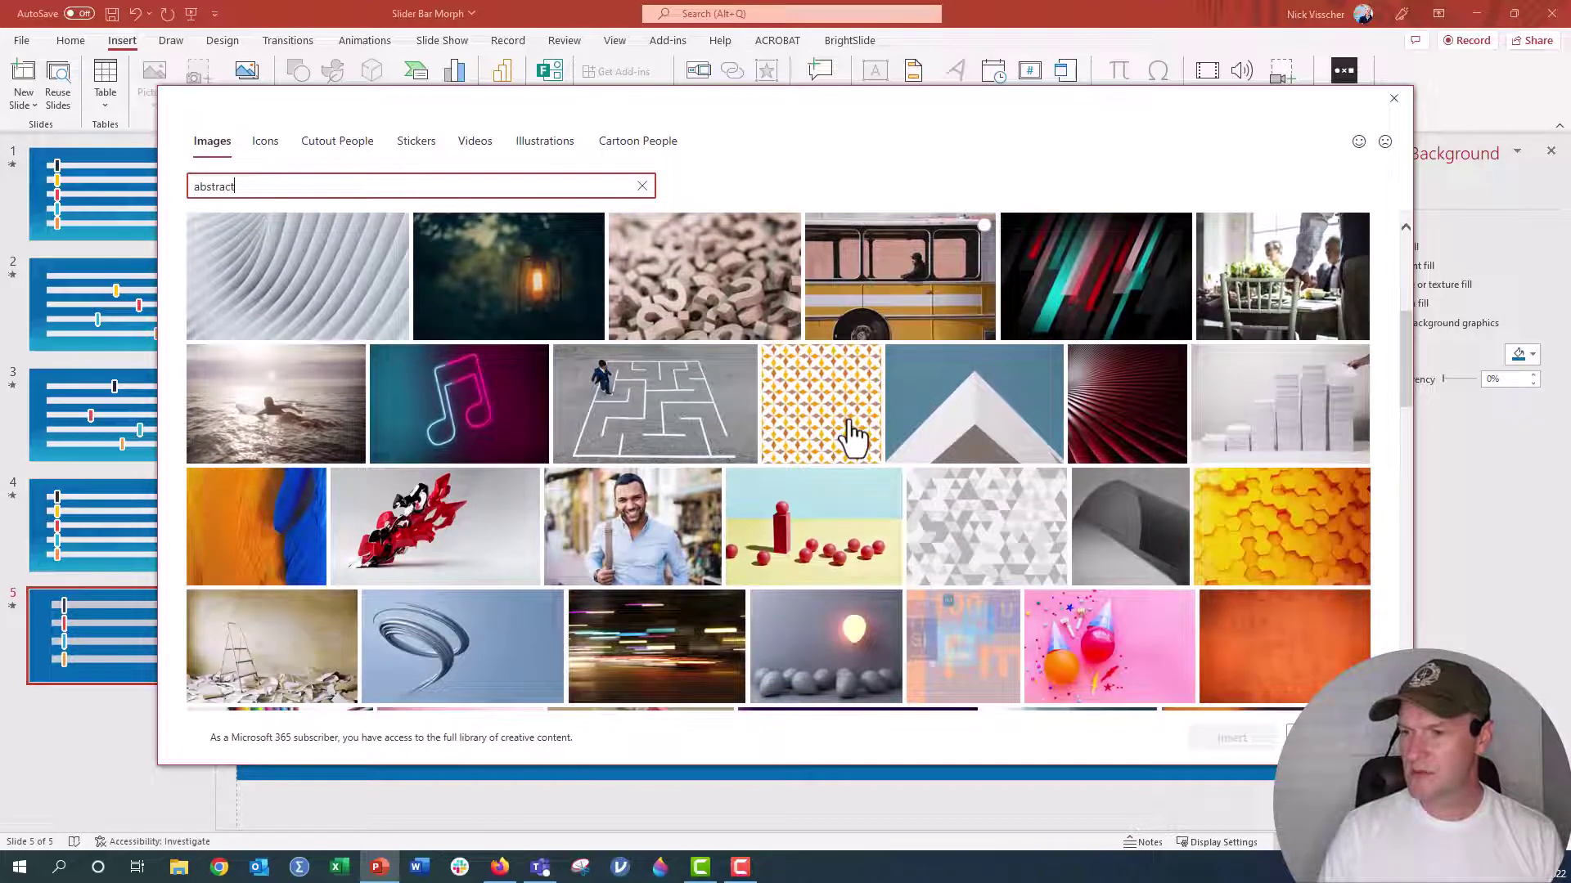
pyautogui.scroll(-2, 855, 438)
pyautogui.scroll(-1, 855, 437)
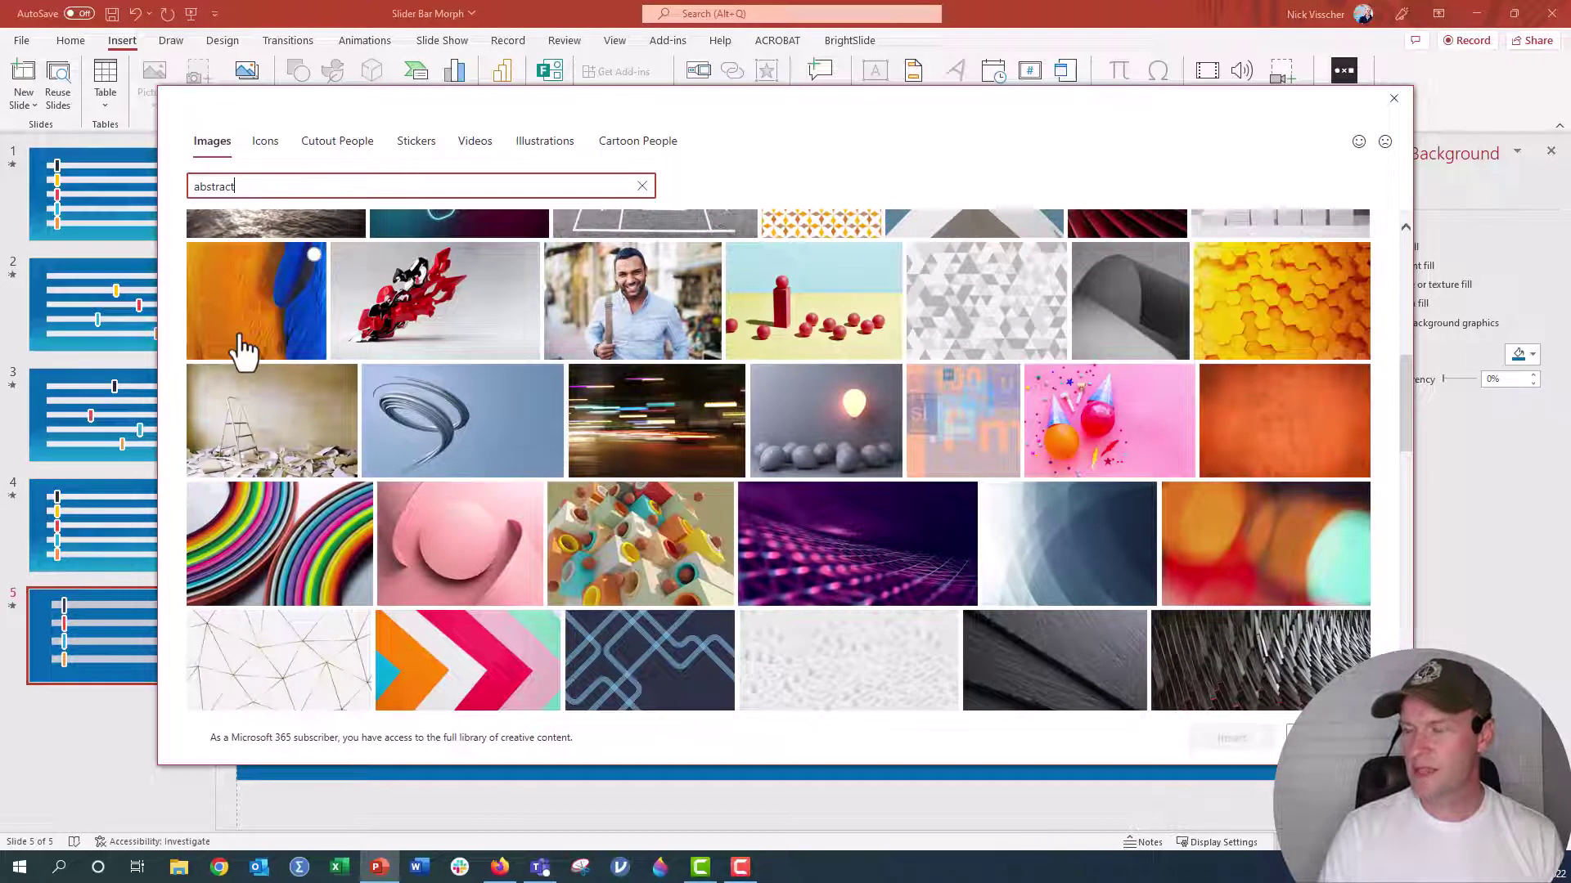
pyautogui.click(246, 595)
pyautogui.click(1227, 739)
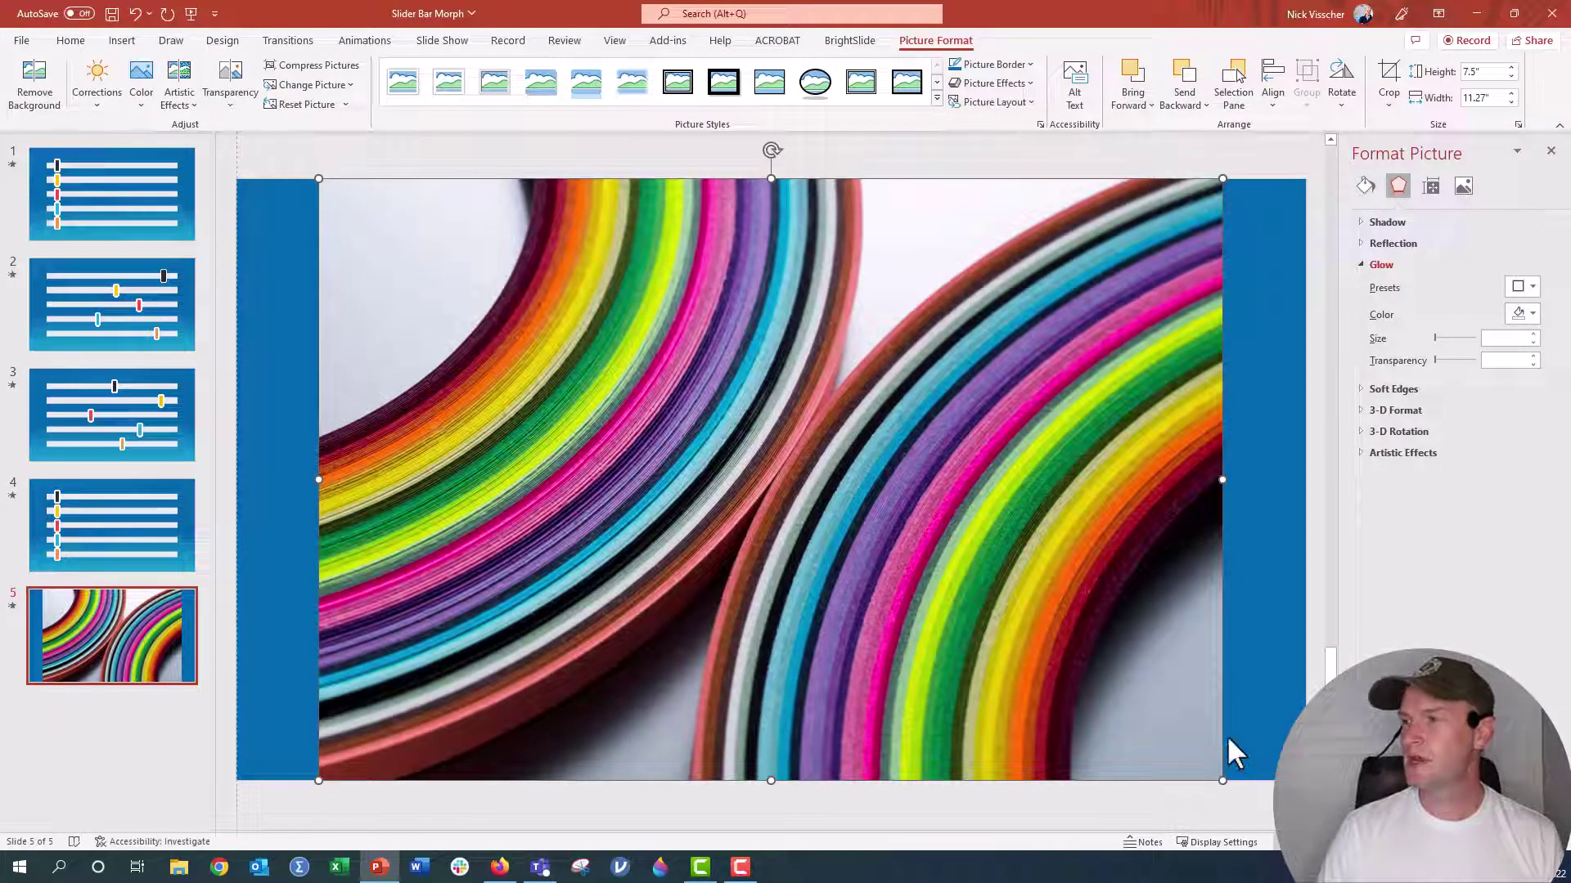
# Resize the photo to fill the slide with BrightSlide Match Size and send it to back.
pyautogui.click(848, 43)
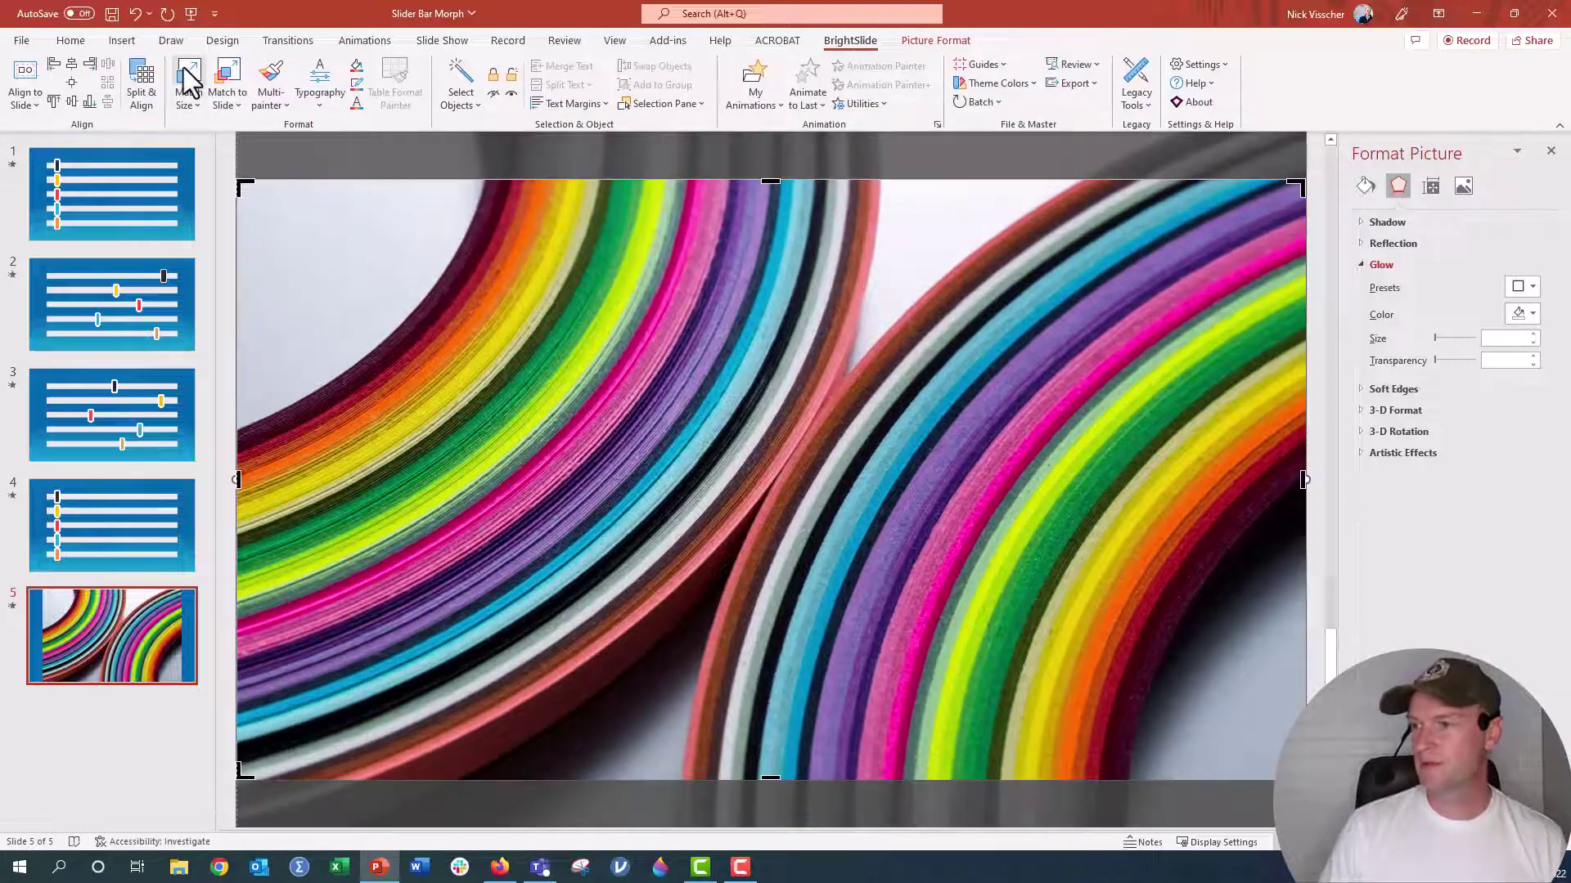
pyautogui.click(189, 78)
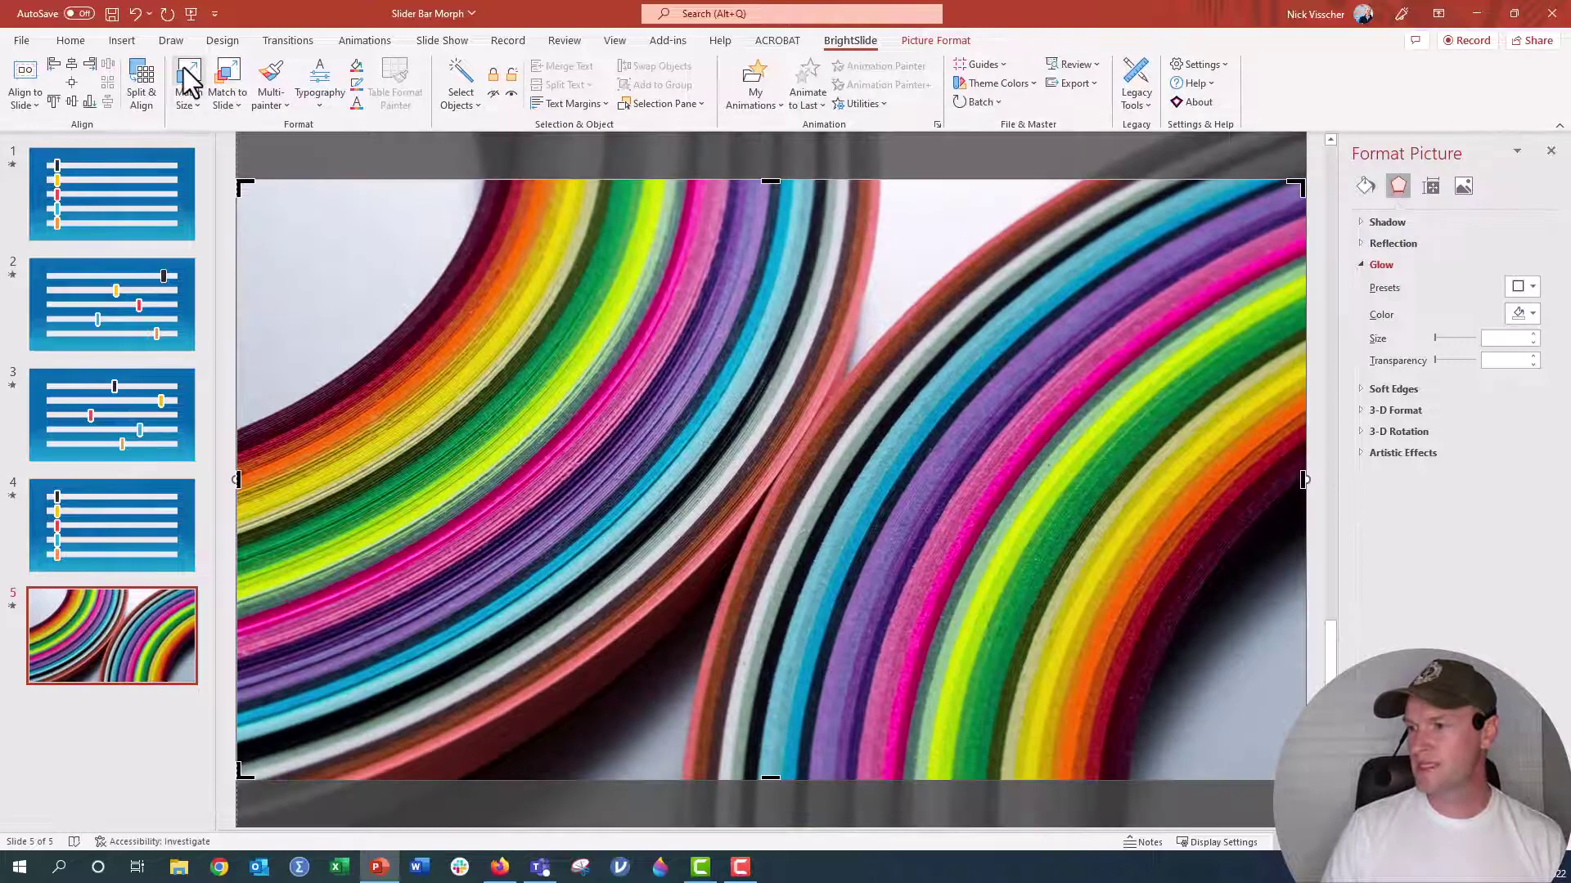
pyautogui.click(949, 45)
pyautogui.click(1374, 73)
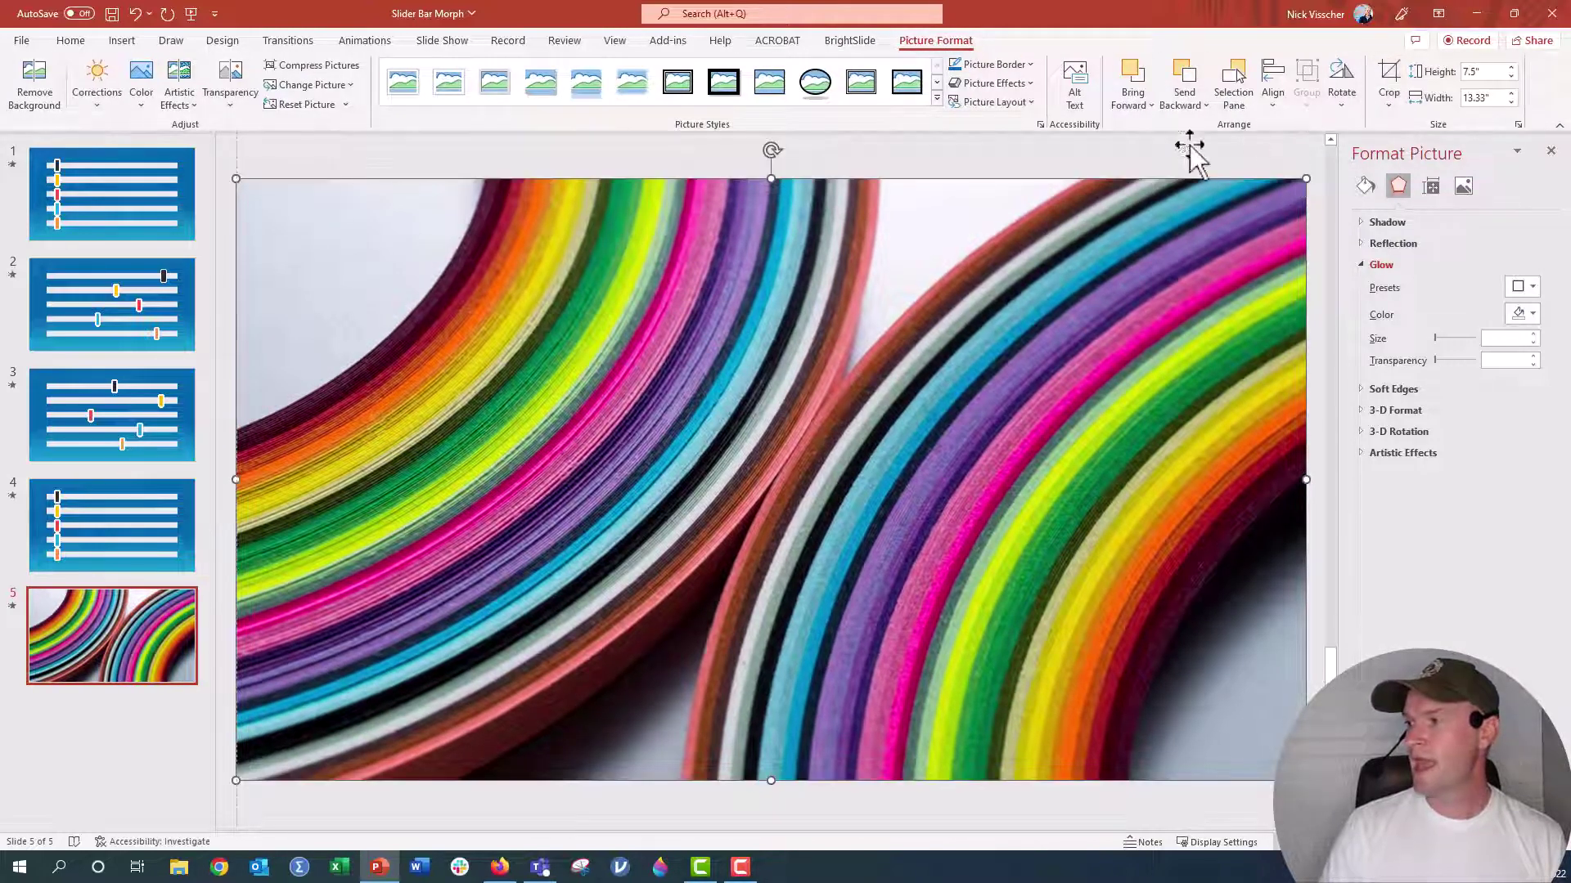
pyautogui.rightClick(989, 224)
pyautogui.click(1059, 440)
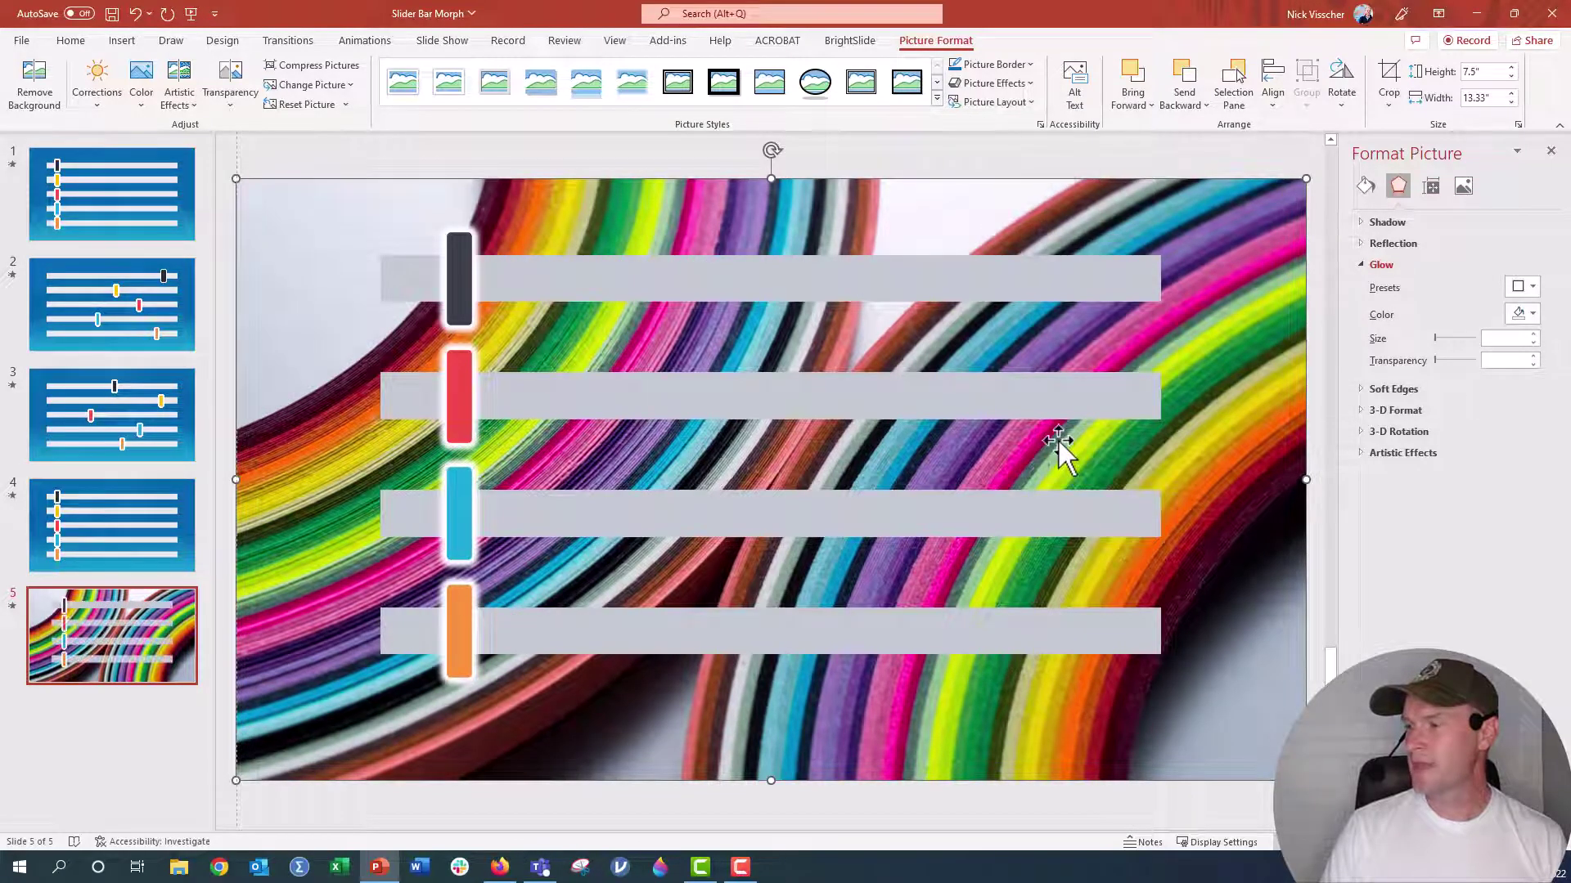
# Set the photo's picture transparency to 95%.
pyautogui.click(1464, 188)
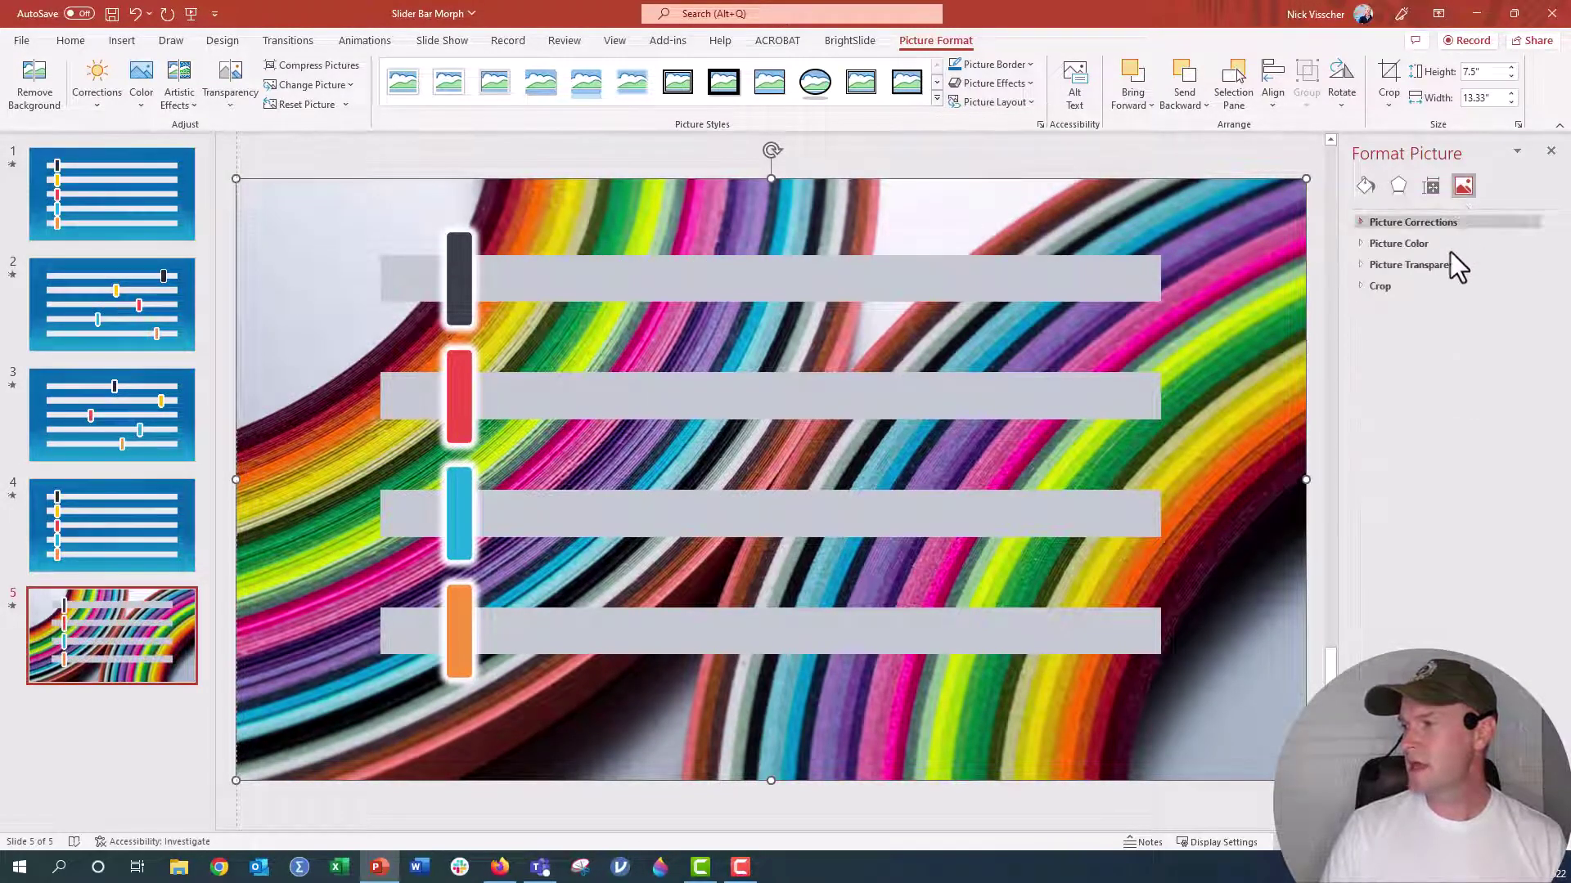
pyautogui.click(1448, 266)
pyautogui.click(1502, 312)
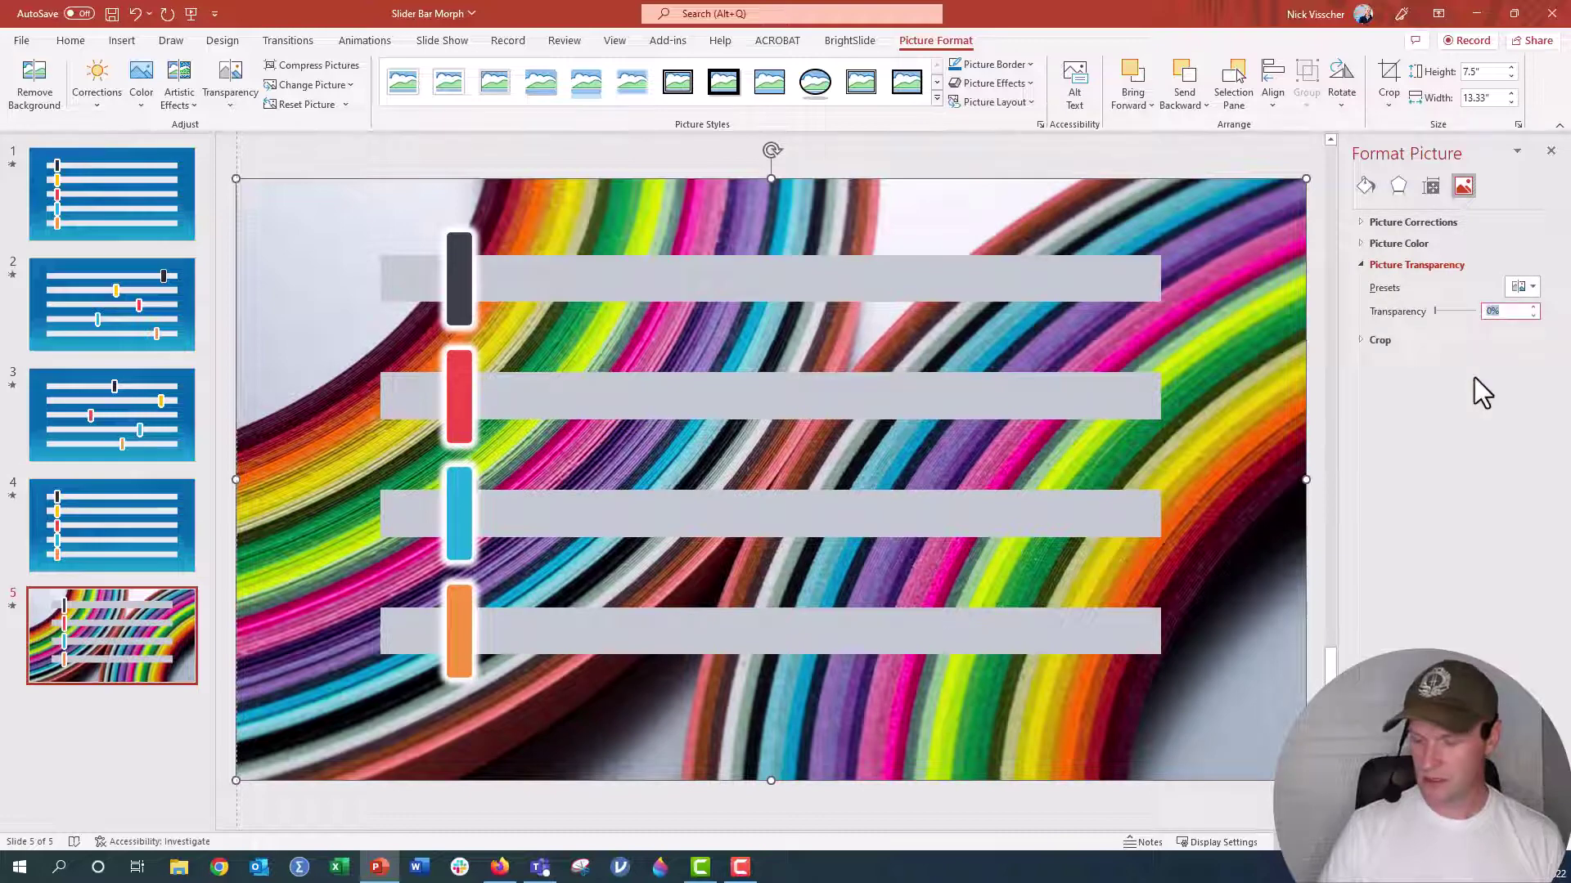
pyautogui.write('95')
pyautogui.press('Return')
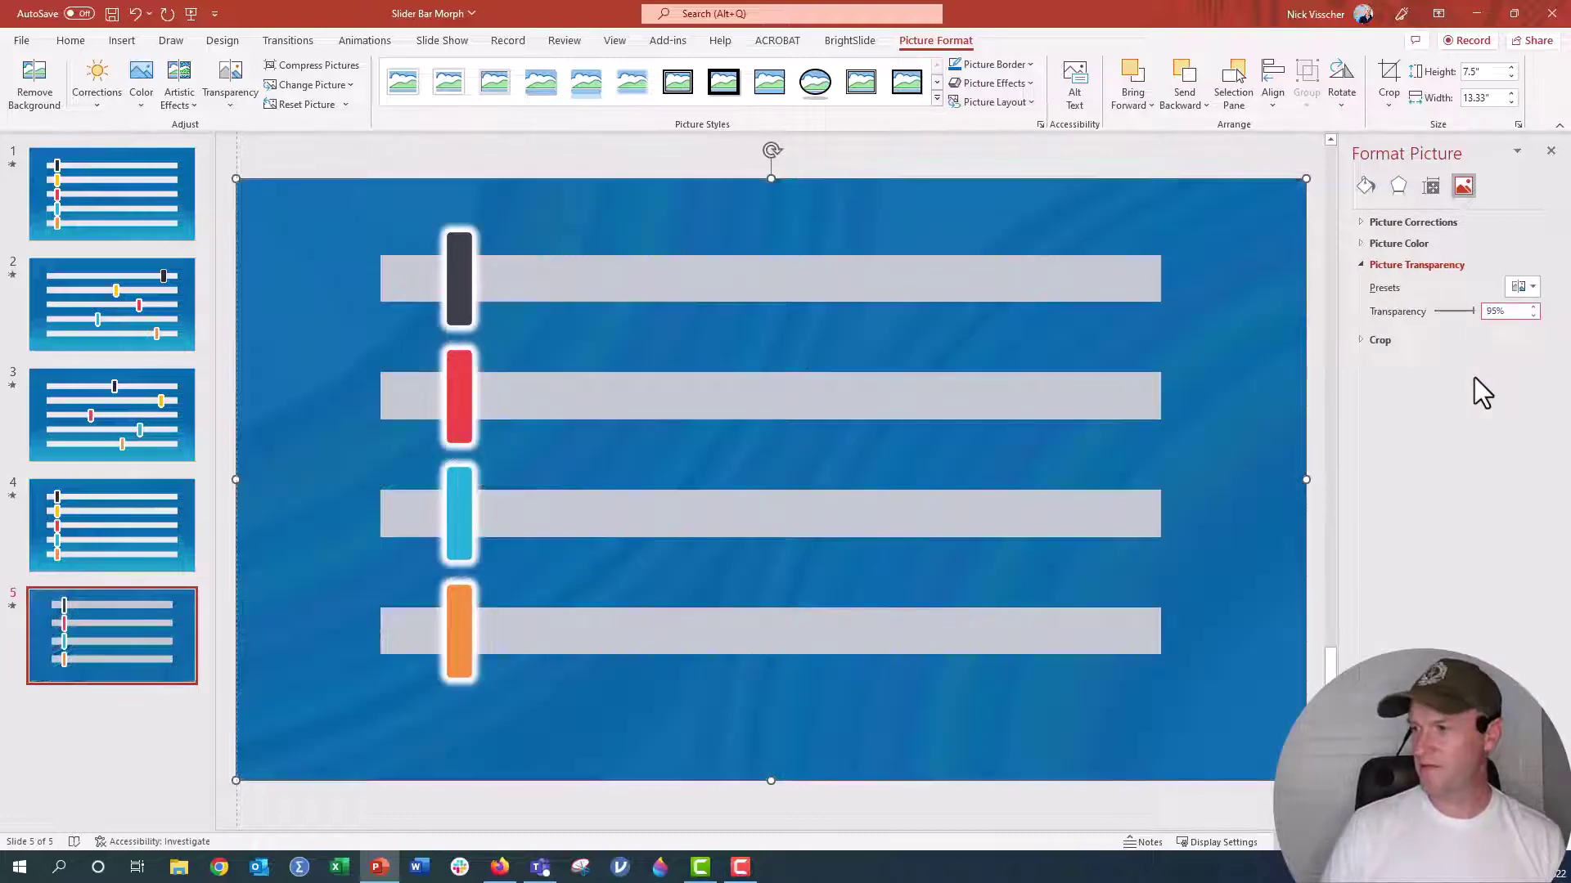
pyautogui.click(622, 166)
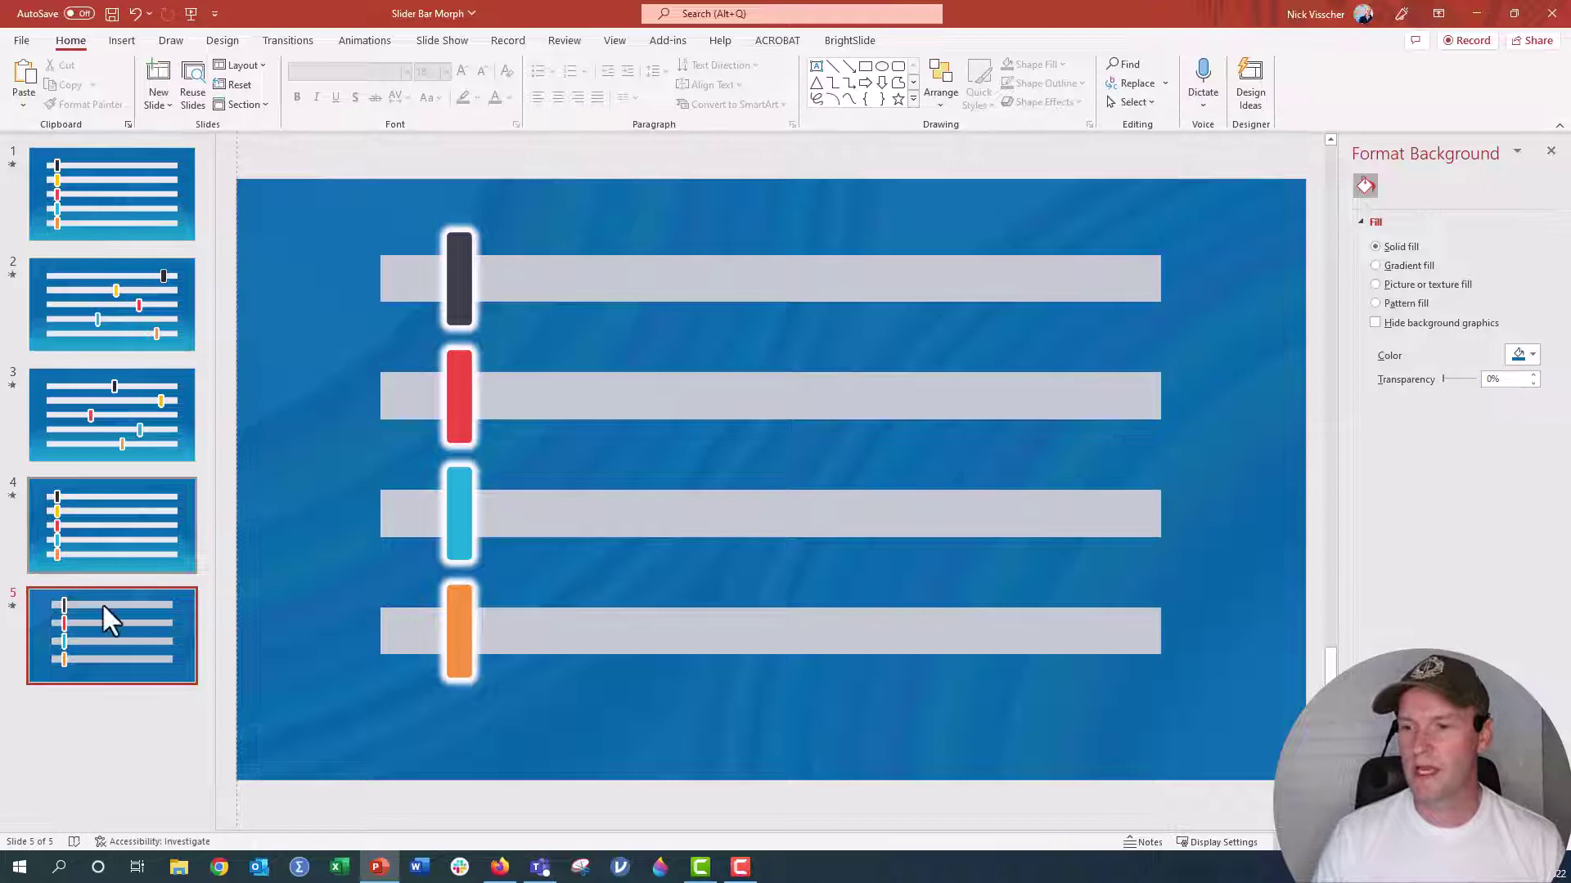
# Compare slides 4 and 5, then set slide 5's transition to None.
pyautogui.click(113, 549)
pyautogui.click(124, 656)
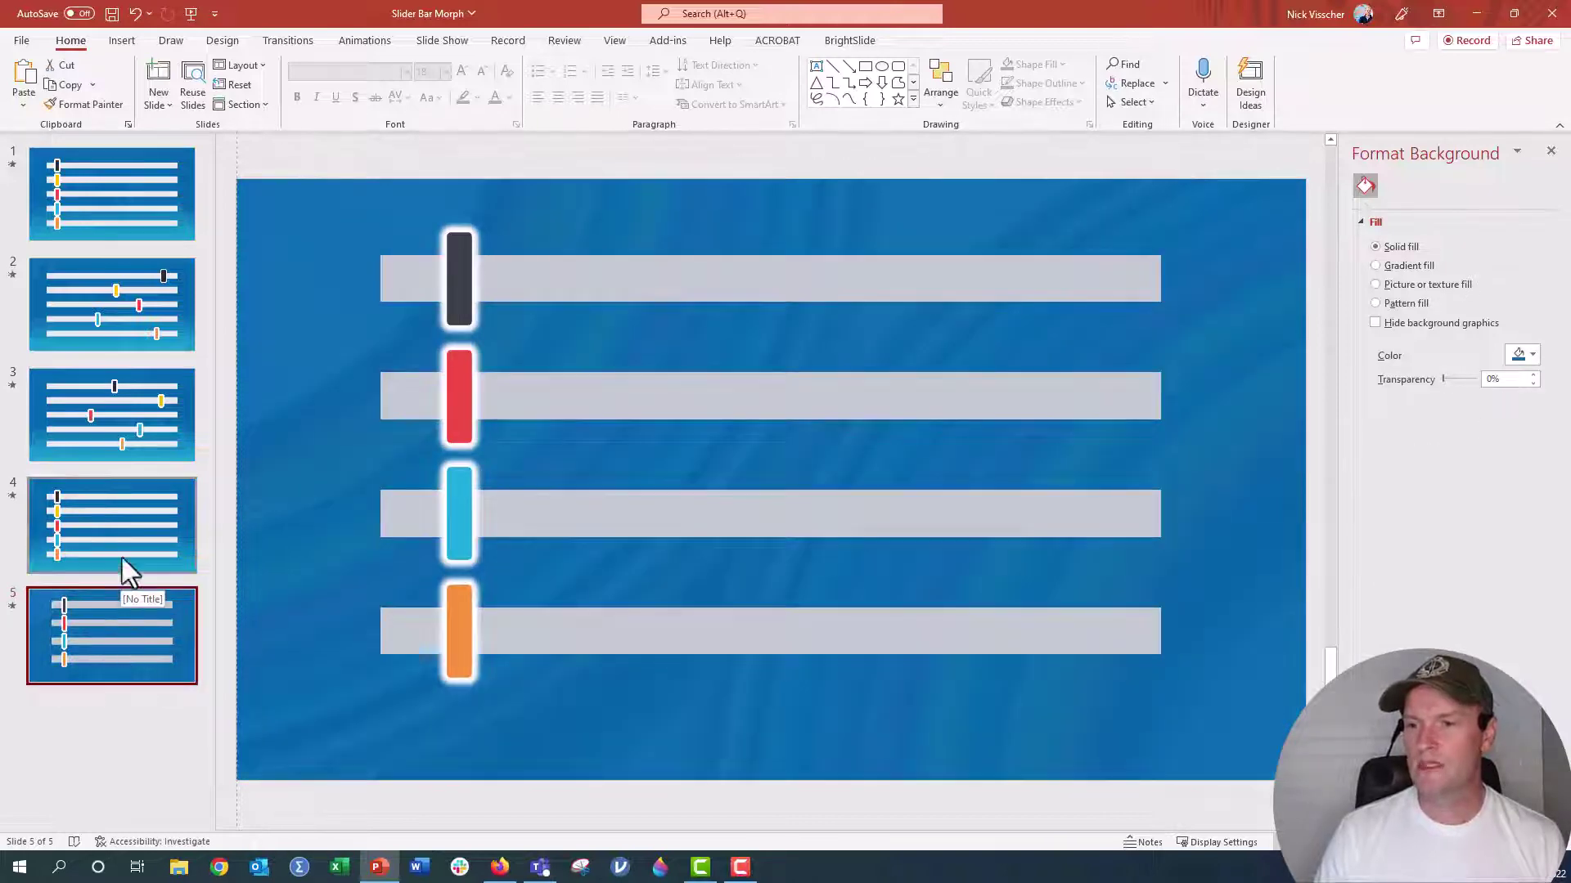
pyautogui.click(121, 527)
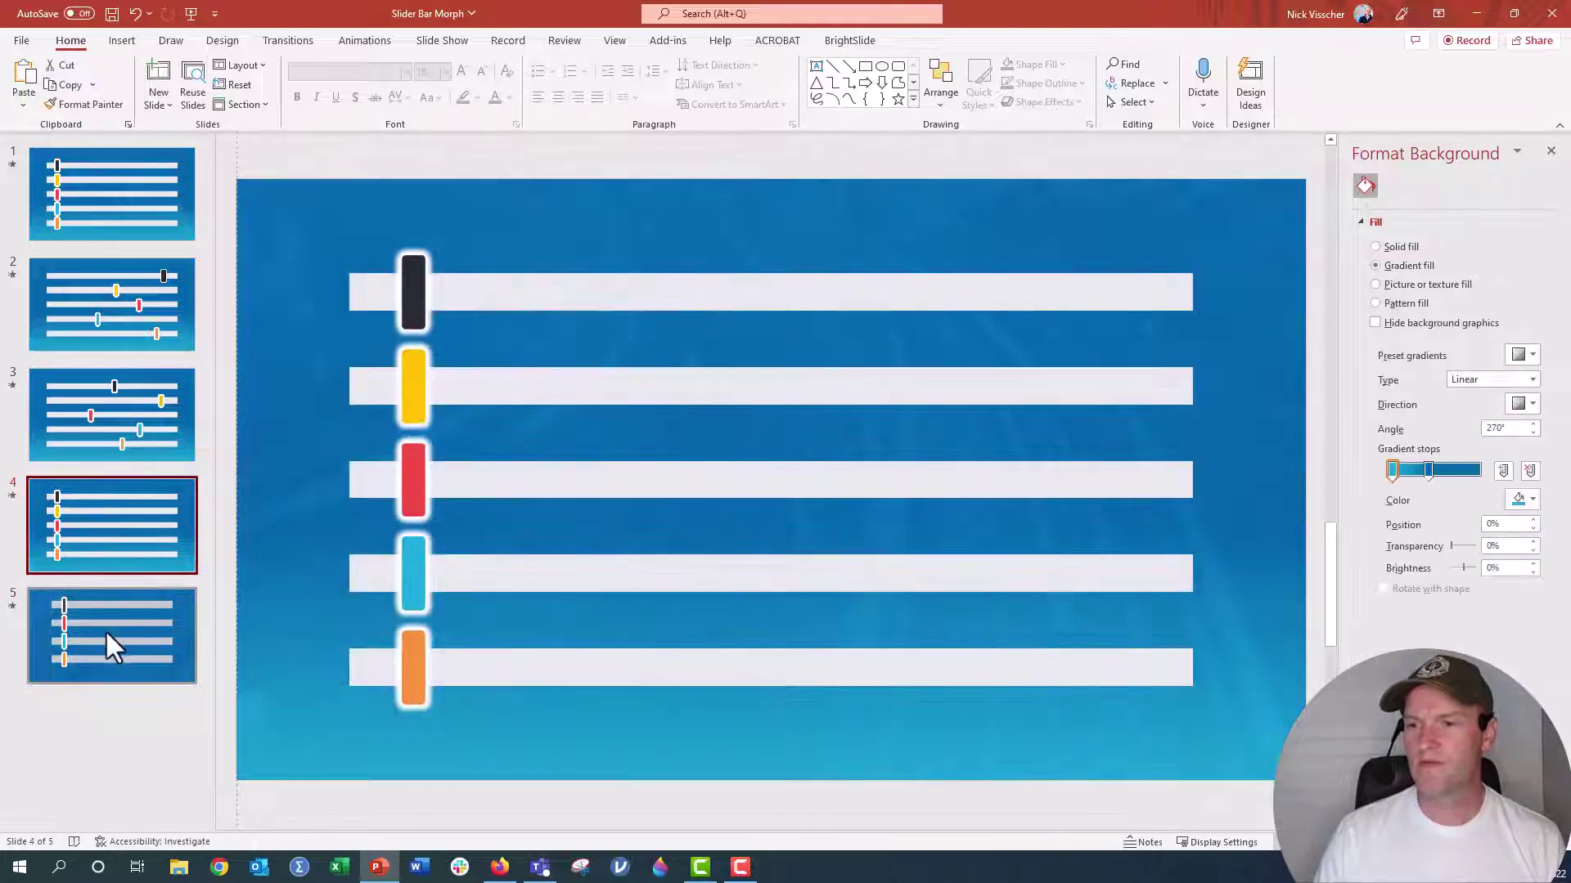
pyautogui.click(105, 629)
pyautogui.click(100, 547)
pyautogui.click(105, 635)
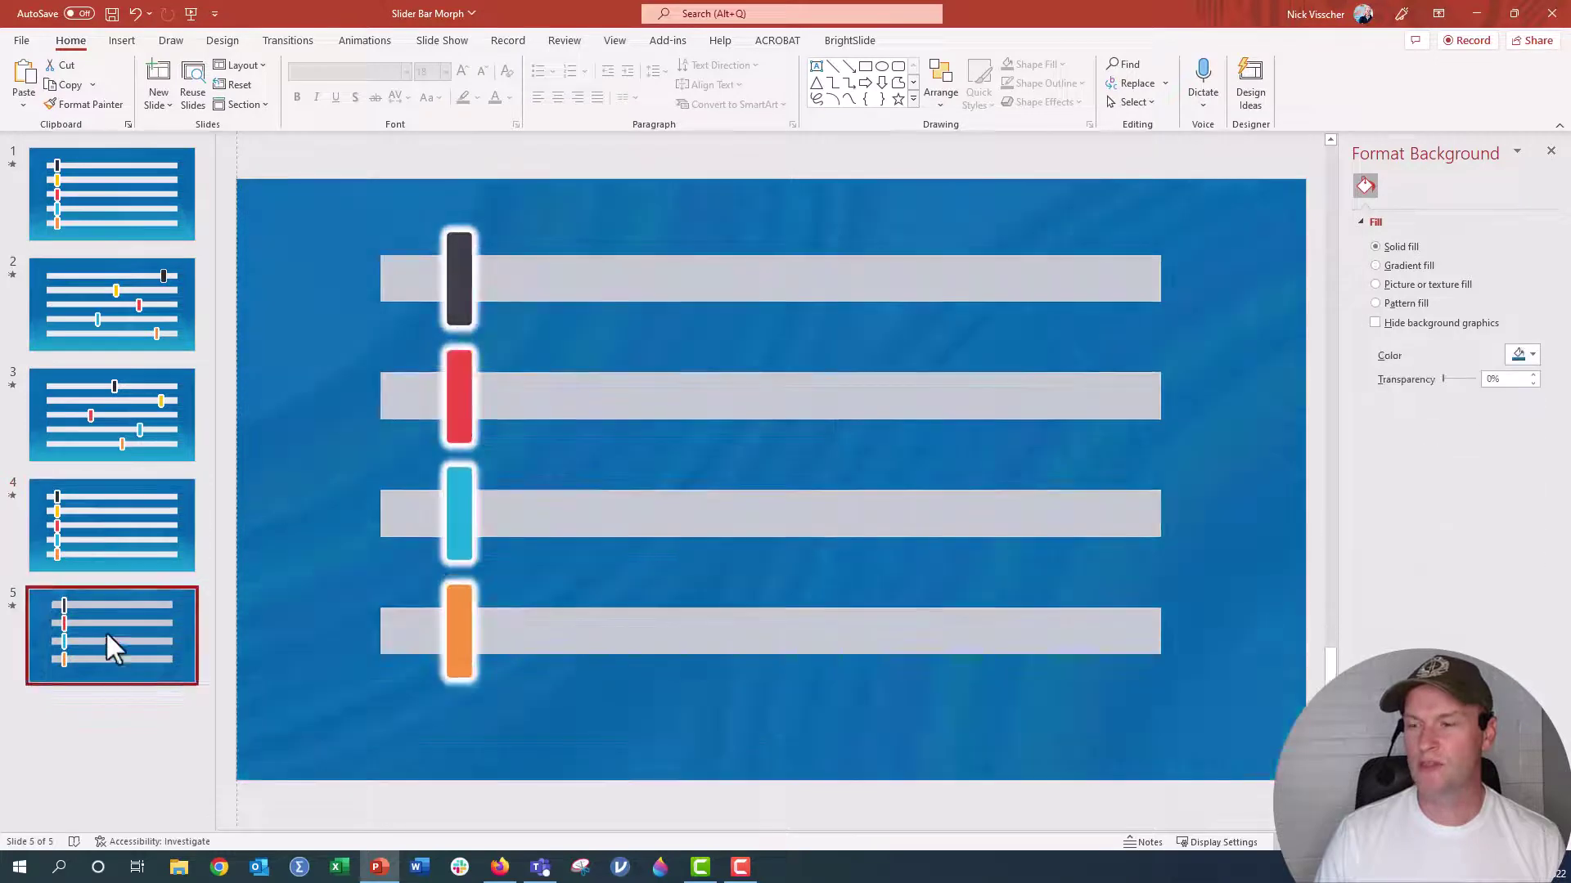
pyautogui.click(288, 41)
pyautogui.click(88, 87)
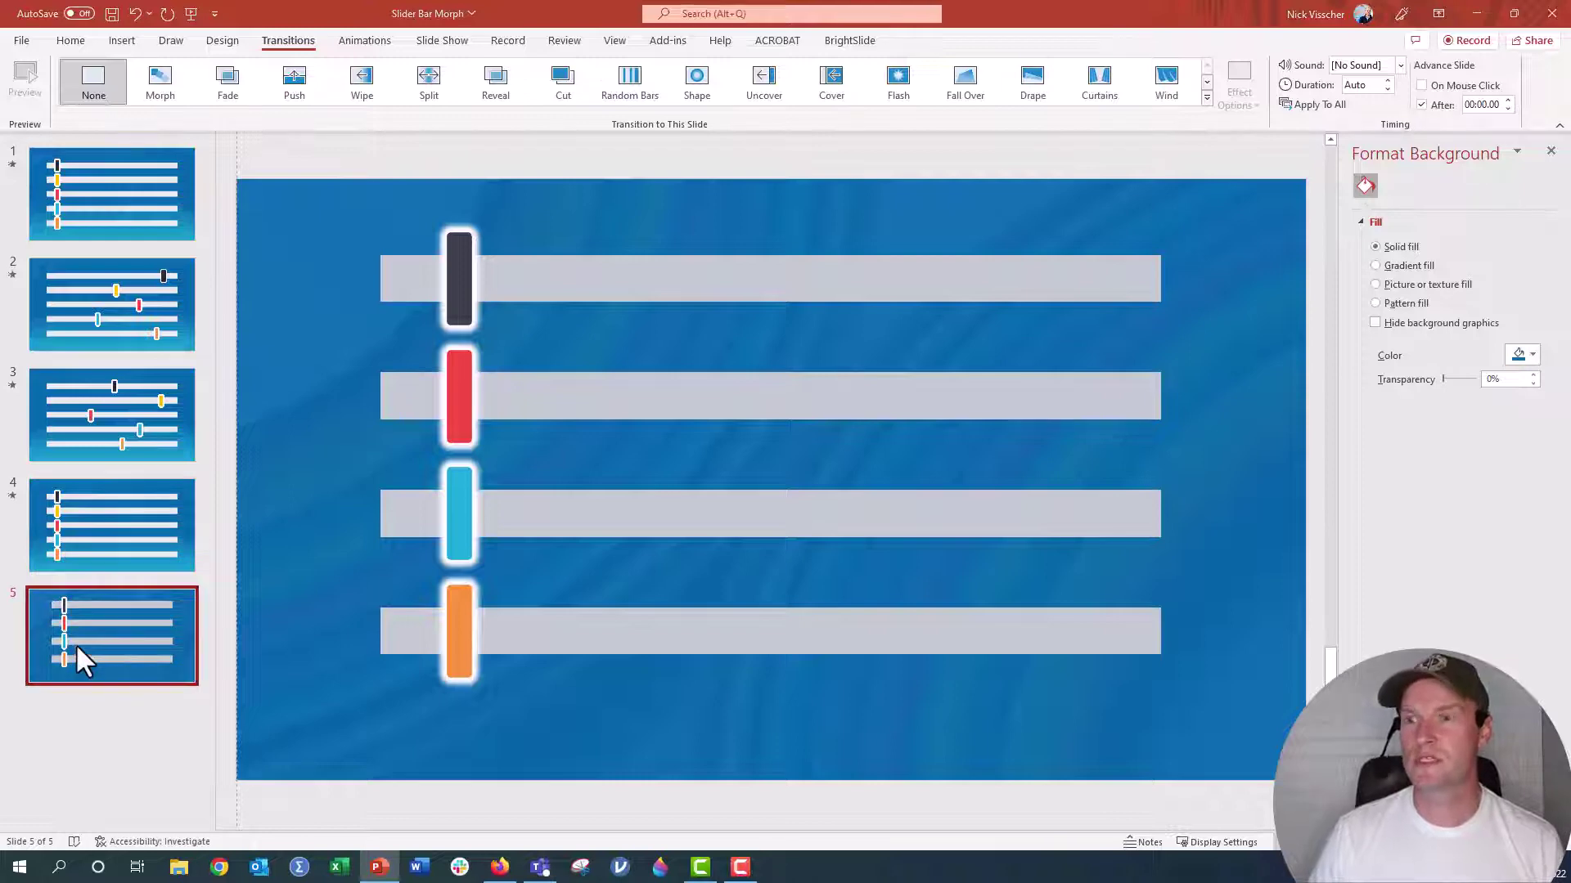
# Duplicate slide 5 with Ctrl+D to create slides 6, 7 and 8.
pyautogui.click(82, 723)
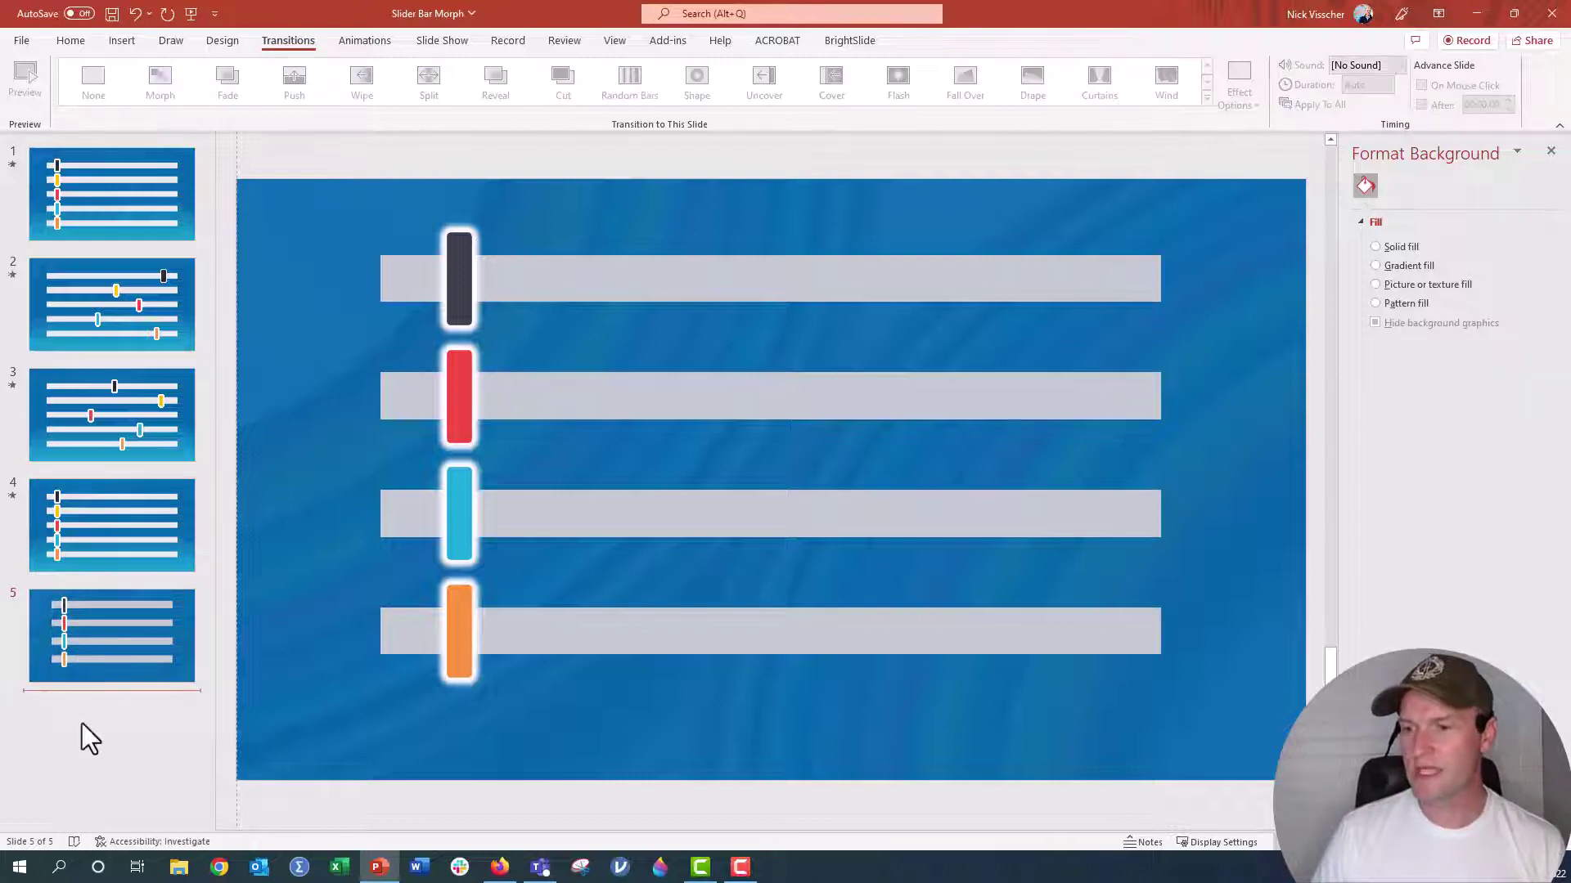
pyautogui.click(123, 648)
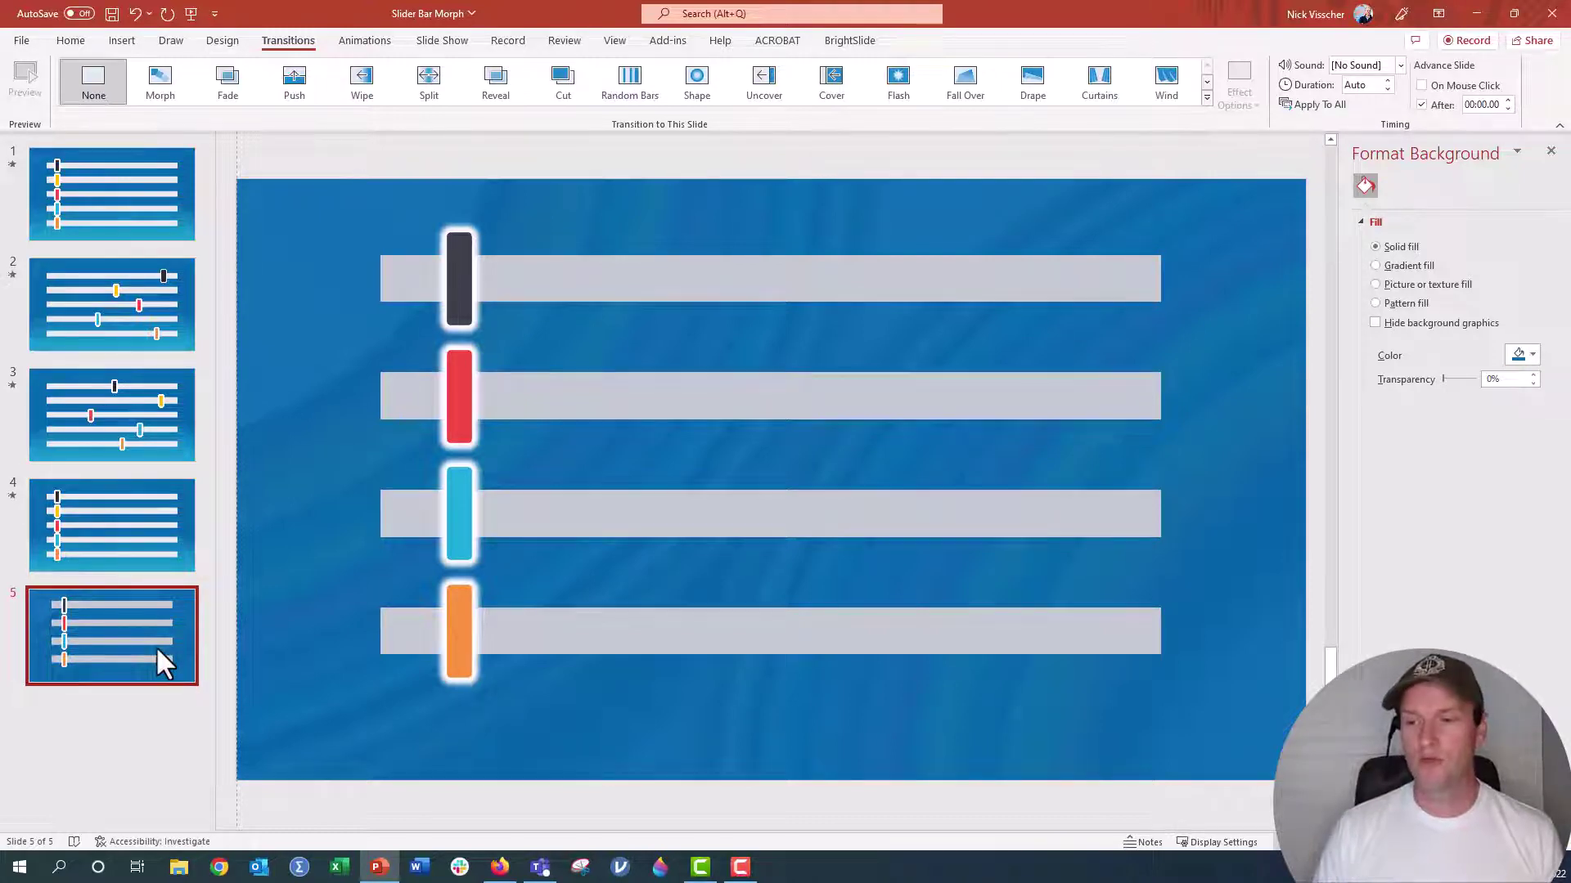
pyautogui.click(178, 518)
pyautogui.click(174, 597)
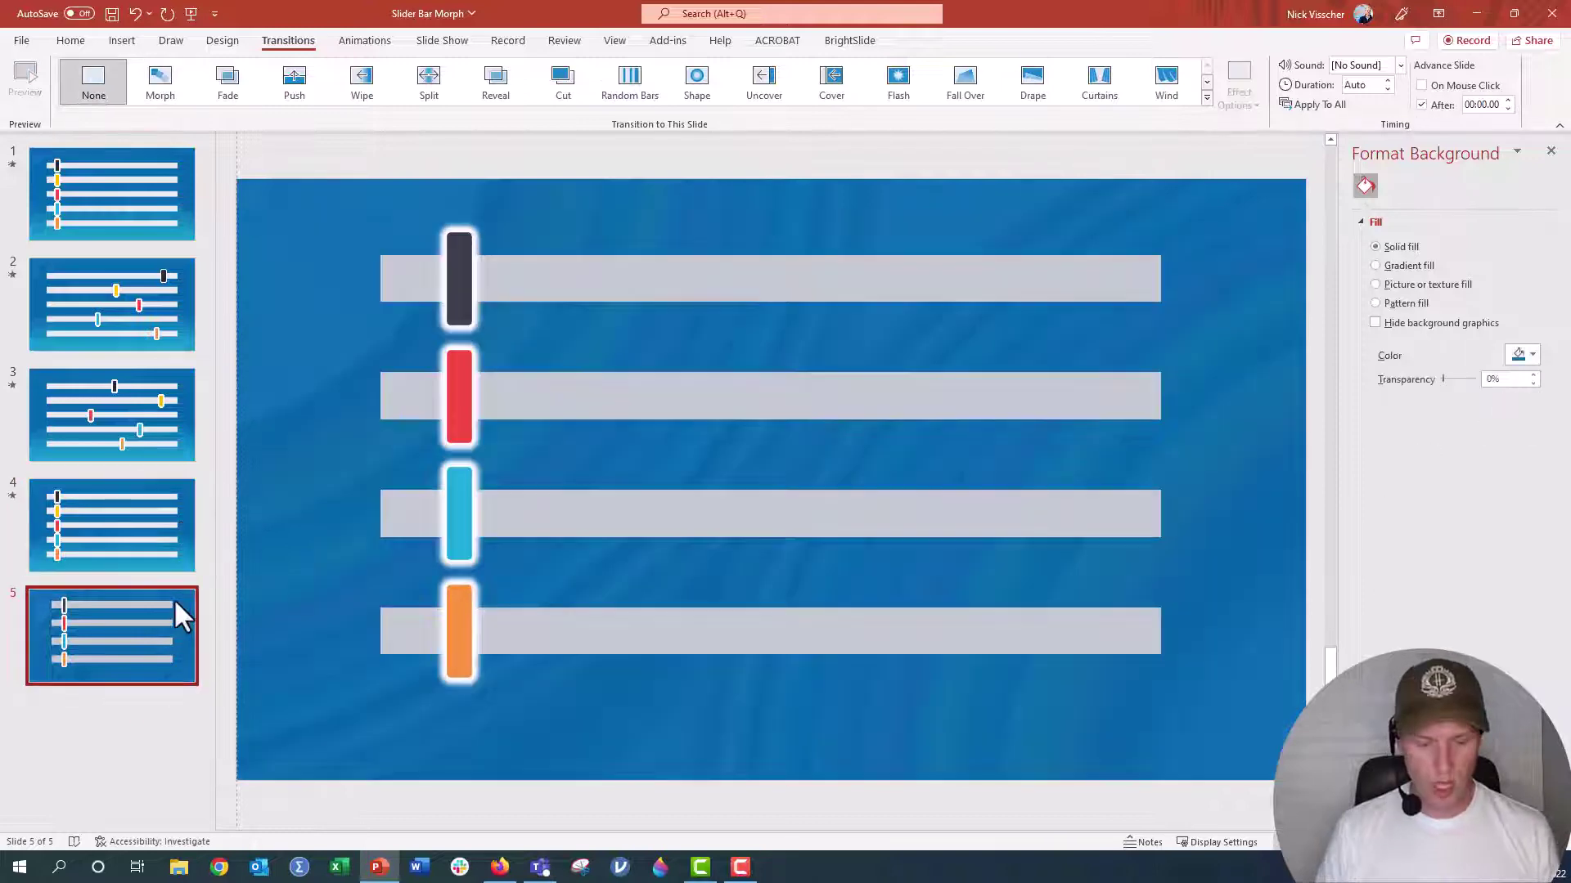
pyautogui.hotkey('ctrl', 'd')
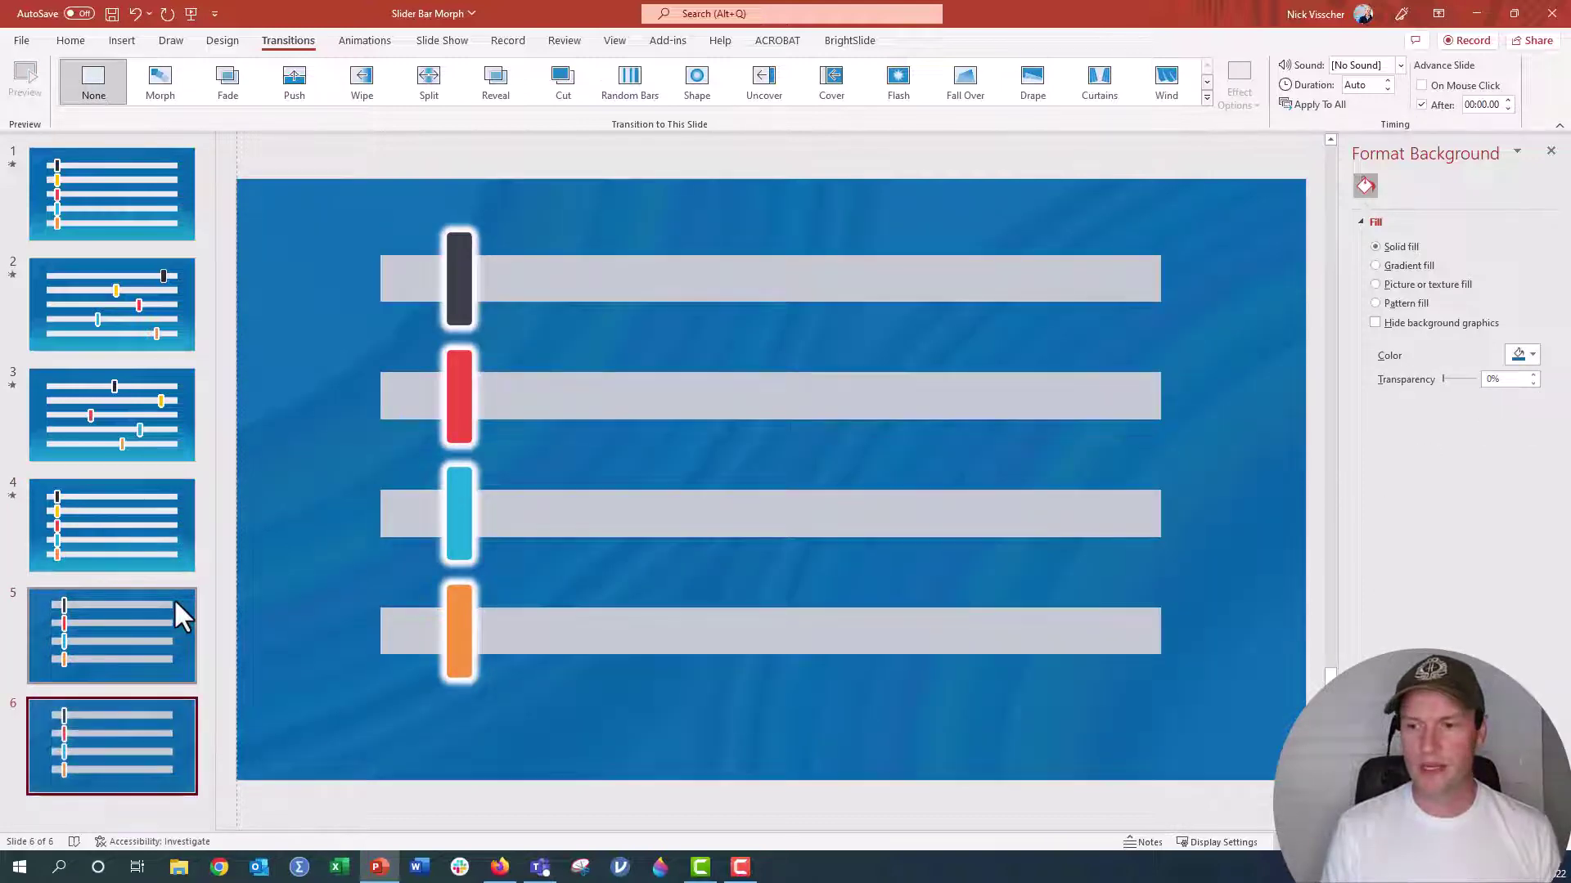
pyautogui.hotkey('ctrl', 'd')
pyautogui.hotkey('ctrl', 'd')
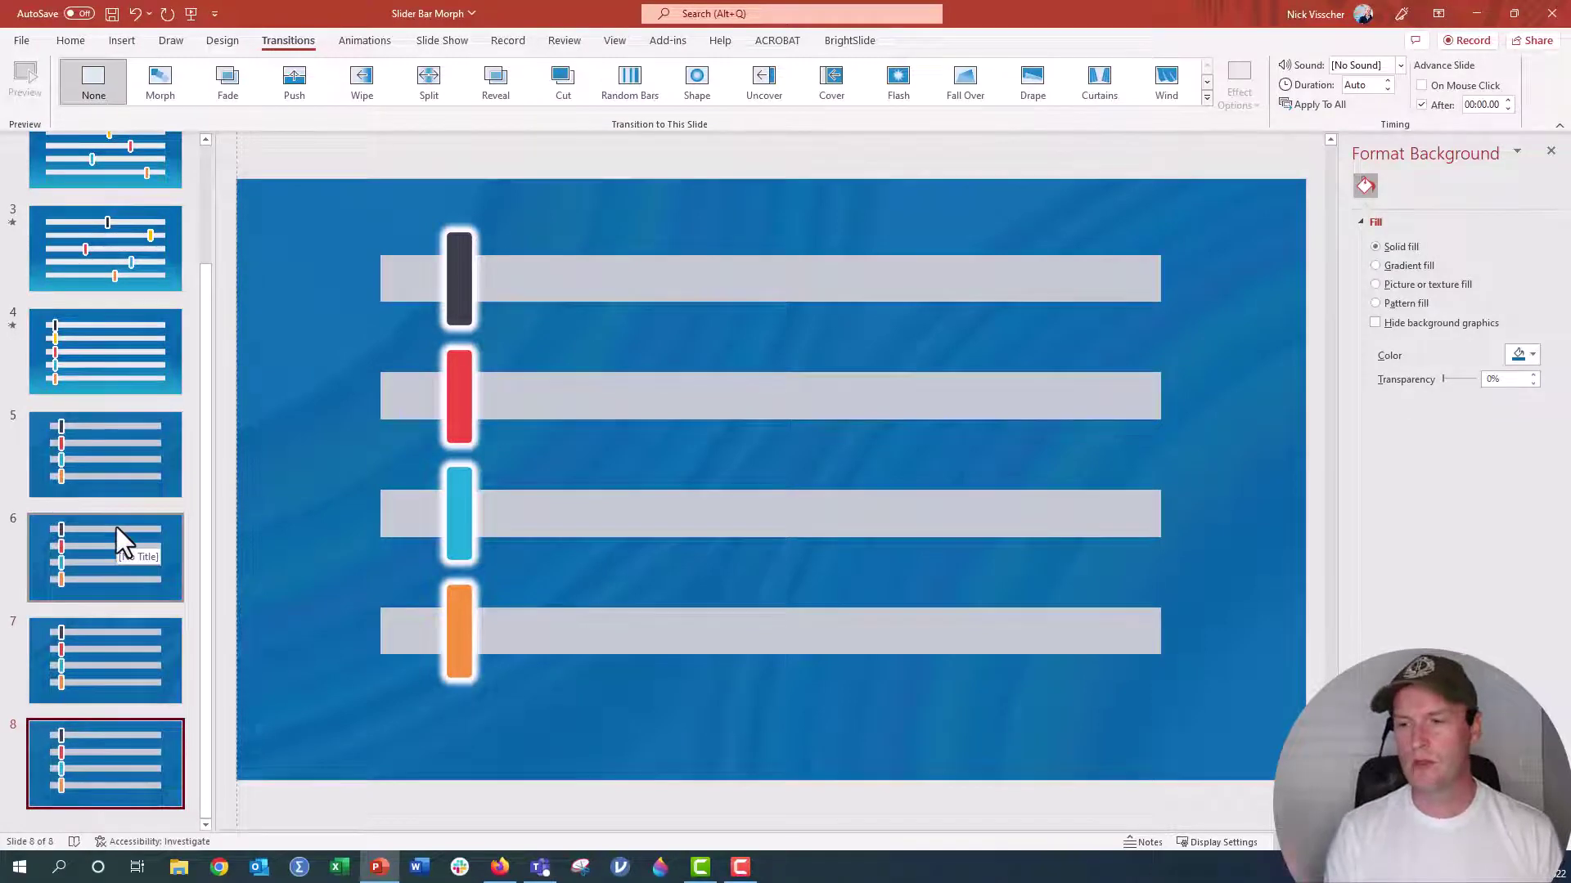
pyautogui.click(100, 466)
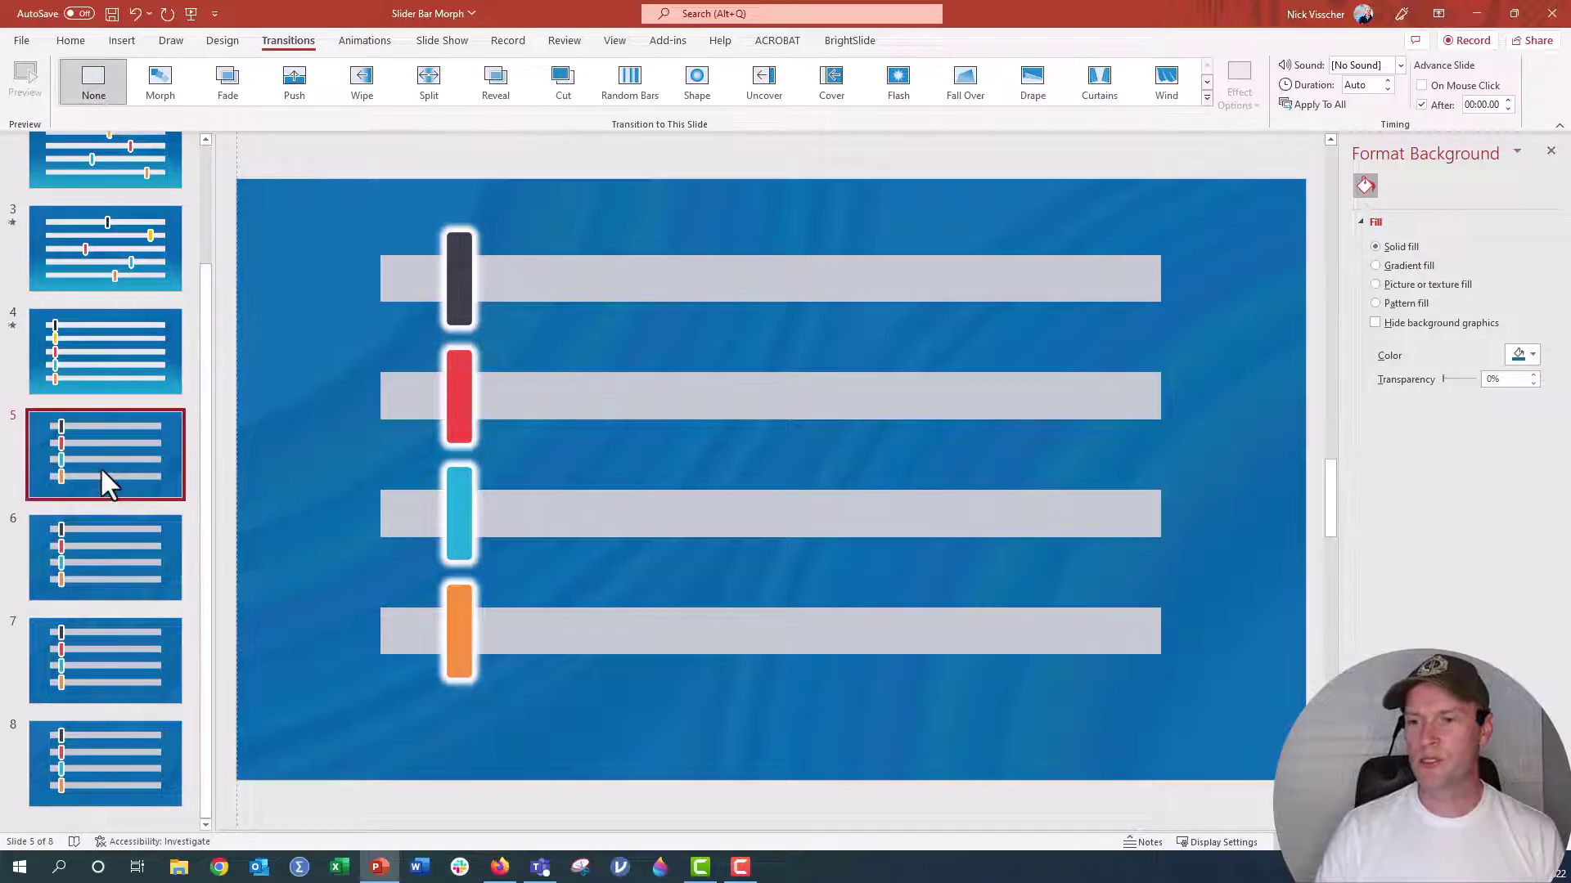
# Apply Morph to slides 5–8 with 01.25 duration, advancing on mouse click instead of after a timer.
pyautogui.keyDown('shift'); pyautogui.click(154, 766); pyautogui.keyUp('shift')
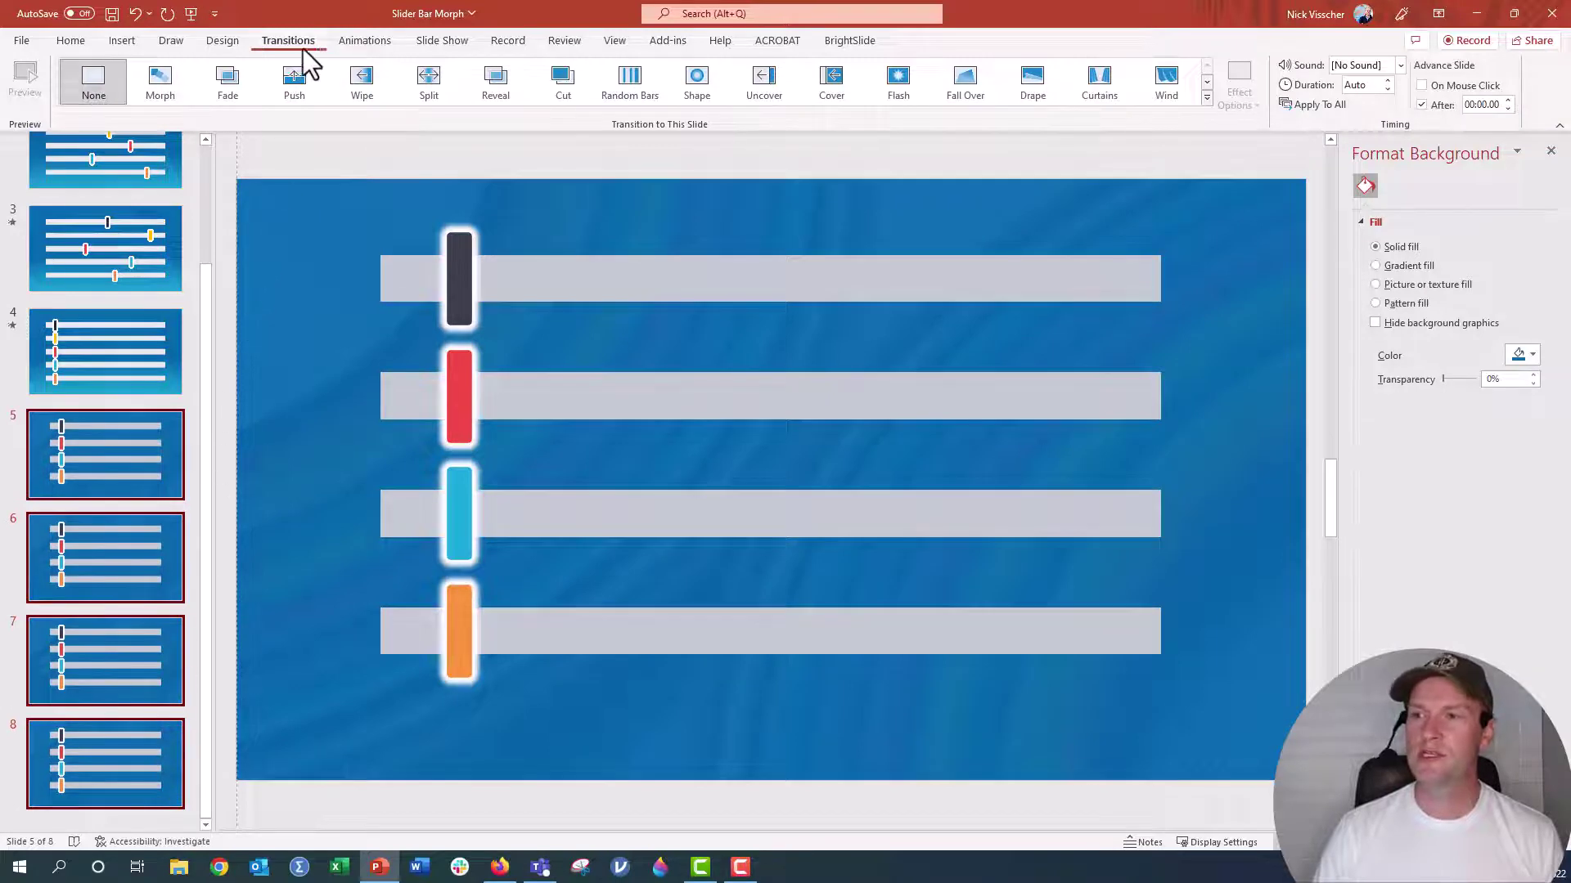
pyautogui.click(160, 82)
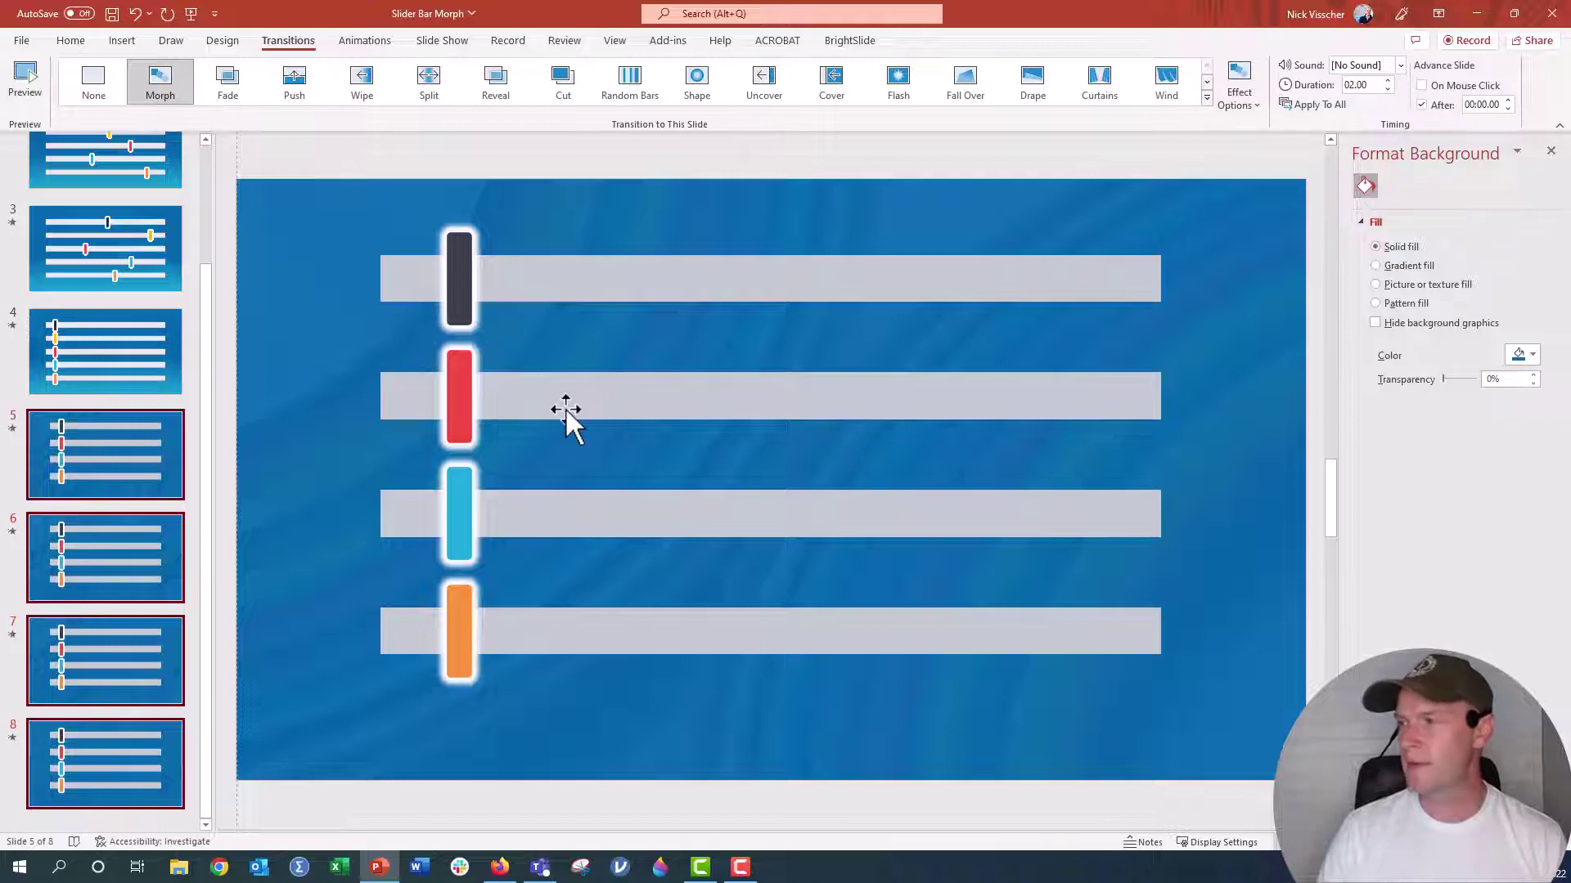
pyautogui.click(1387, 89)
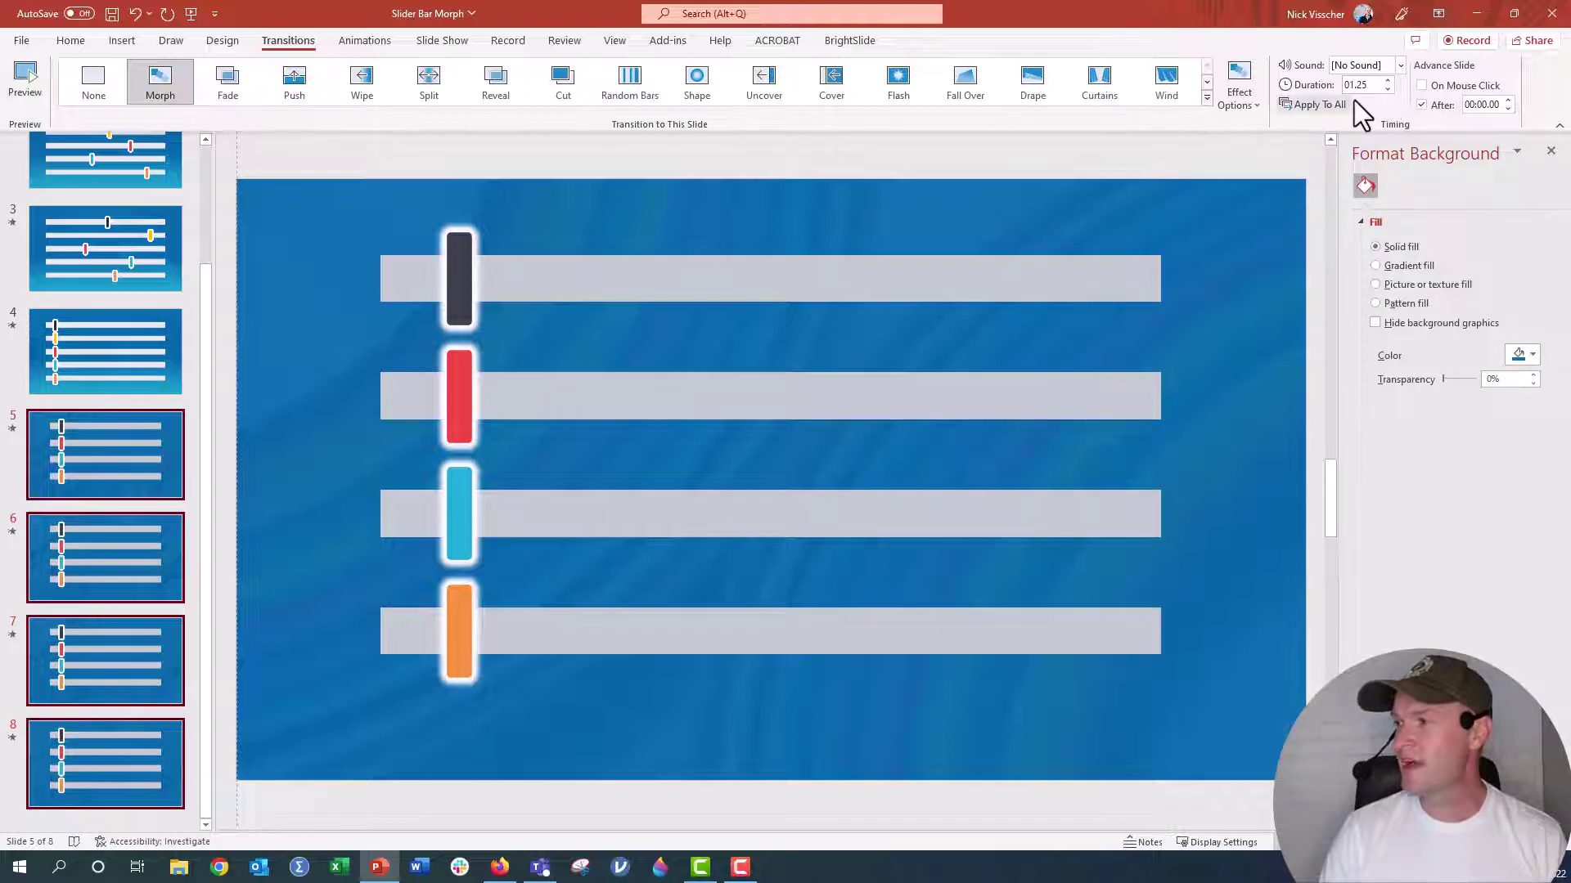
pyautogui.click(1423, 105)
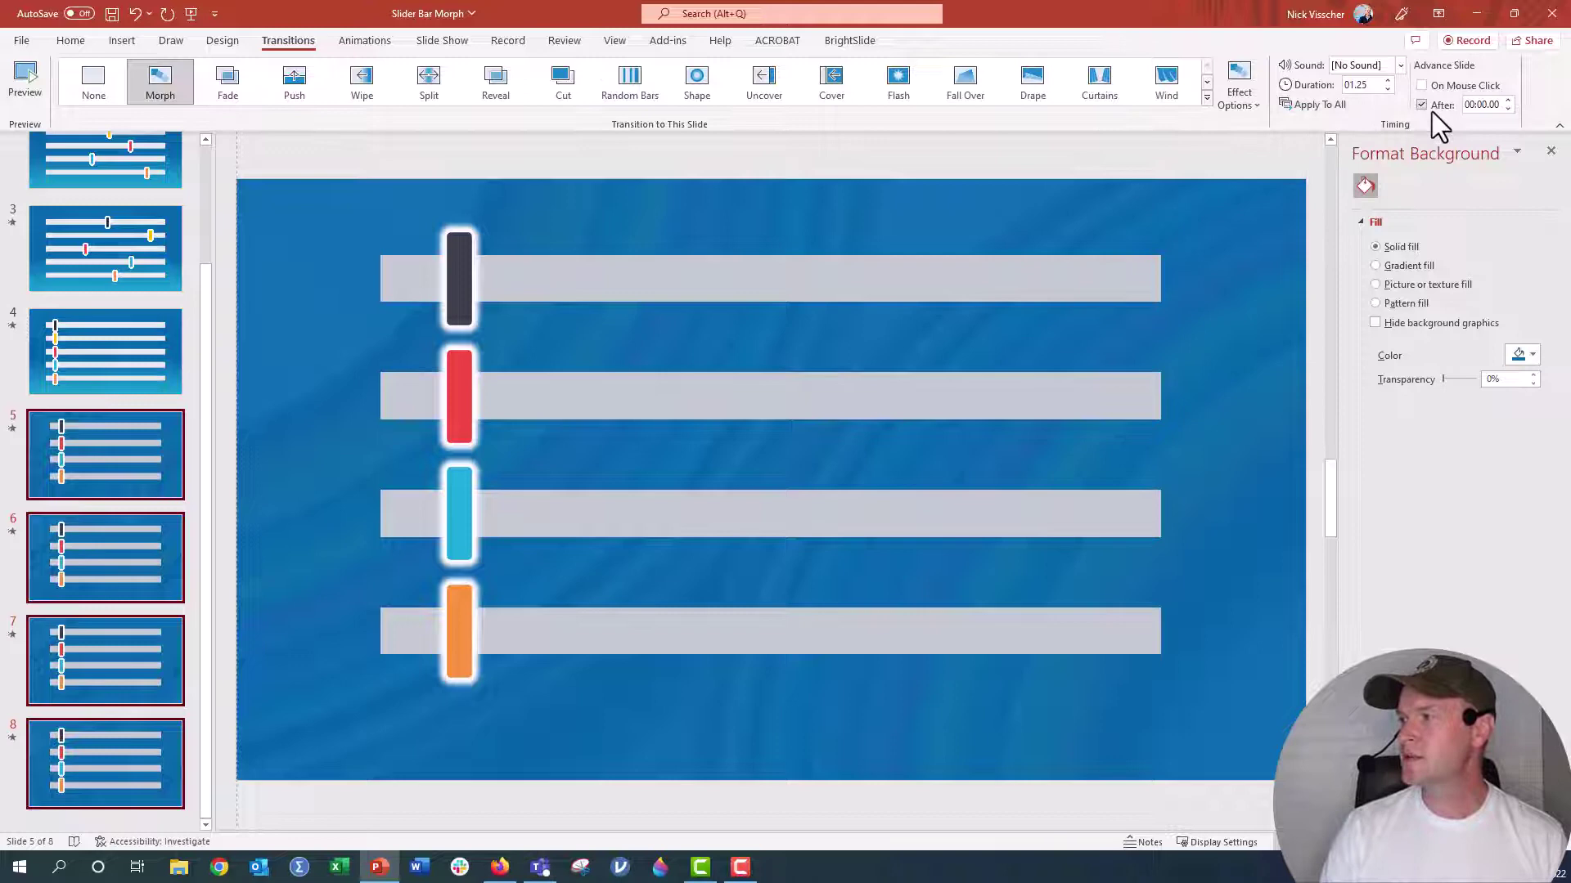
pyautogui.click(1440, 86)
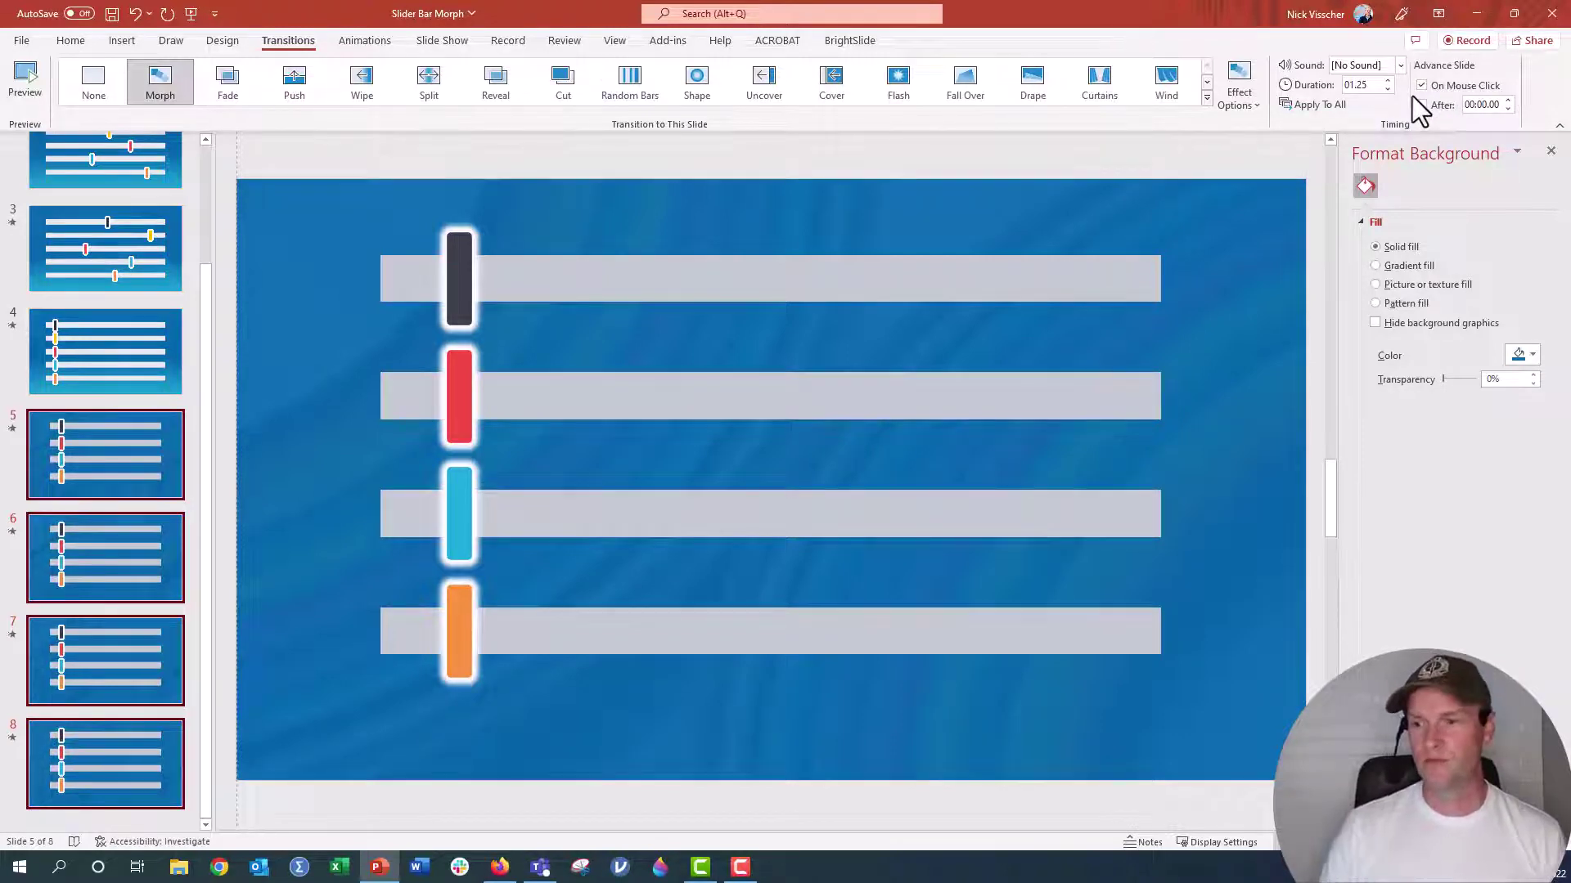
# On slide 6, move the black knob to the top bar's right end and the red knob rightward.
pyautogui.click(136, 358)
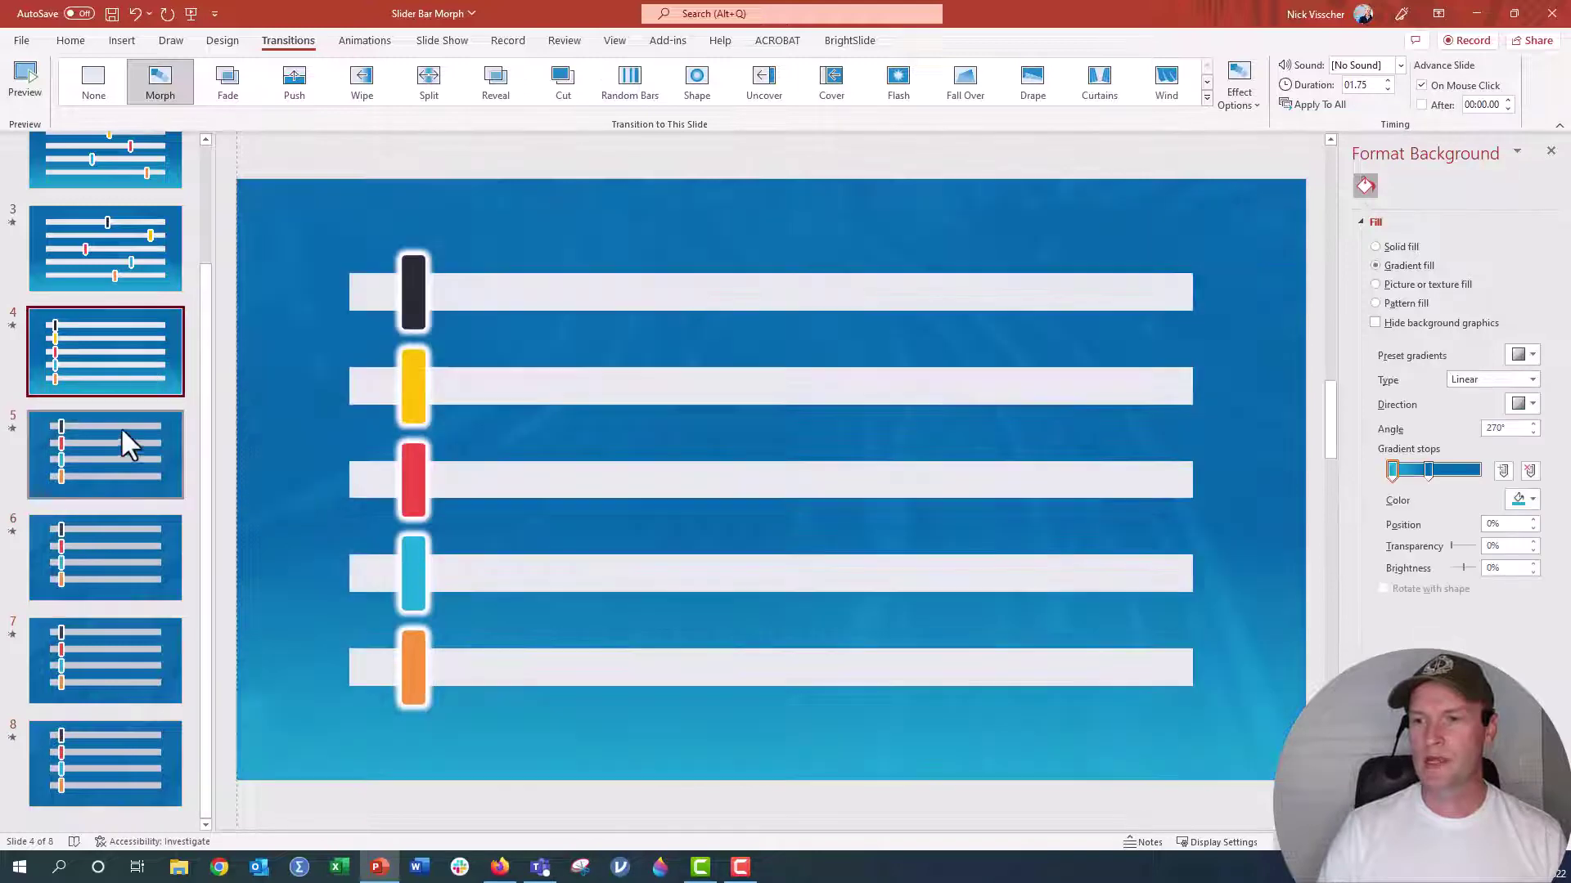
pyautogui.click(121, 429)
pyautogui.click(105, 573)
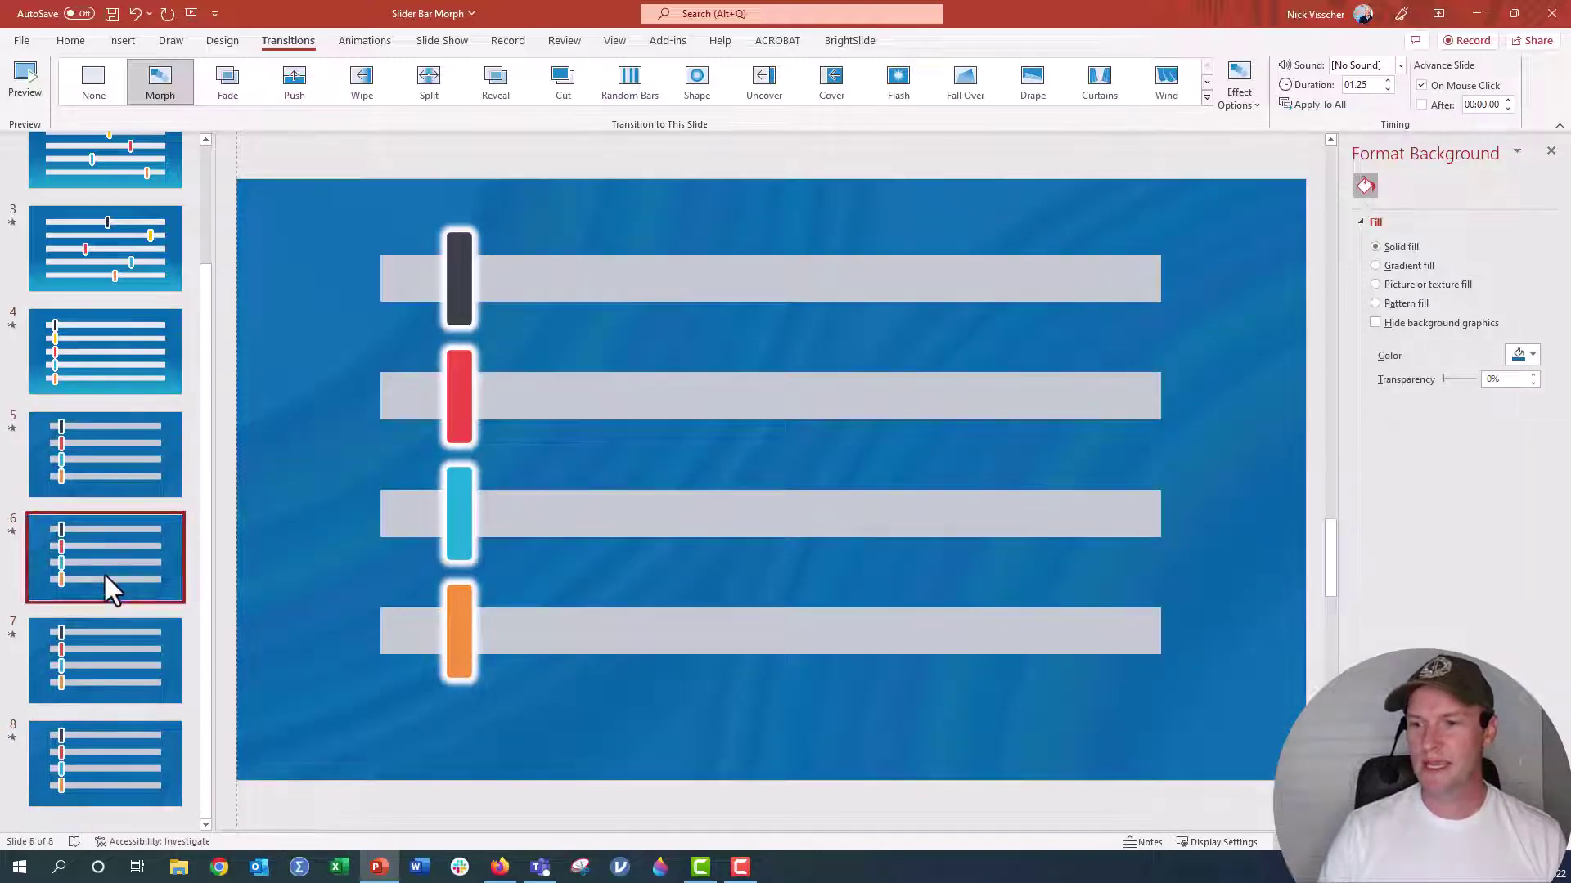
pyautogui.click(456, 270)
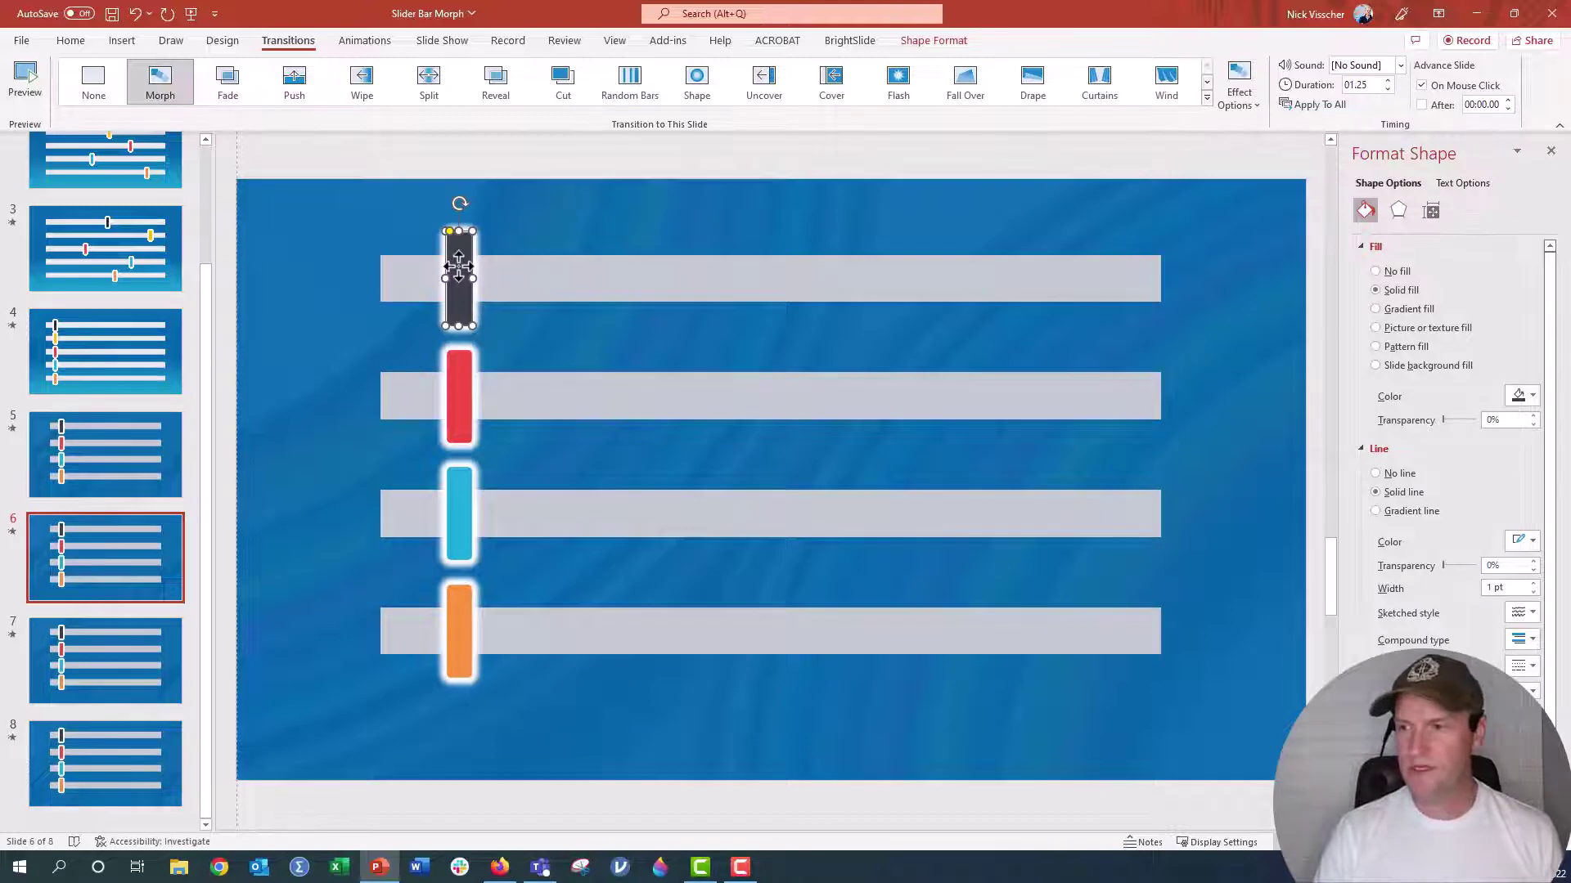
pyautogui.moveTo(459, 267); pyautogui.dragTo(926, 267)
pyautogui.keyDown('shift'); pyautogui.click(462, 422); pyautogui.keyUp('shift')
pyautogui.moveTo(467, 425); pyautogui.dragTo(791, 396)
pyautogui.click(746, 360)
pyautogui.click(627, 409)
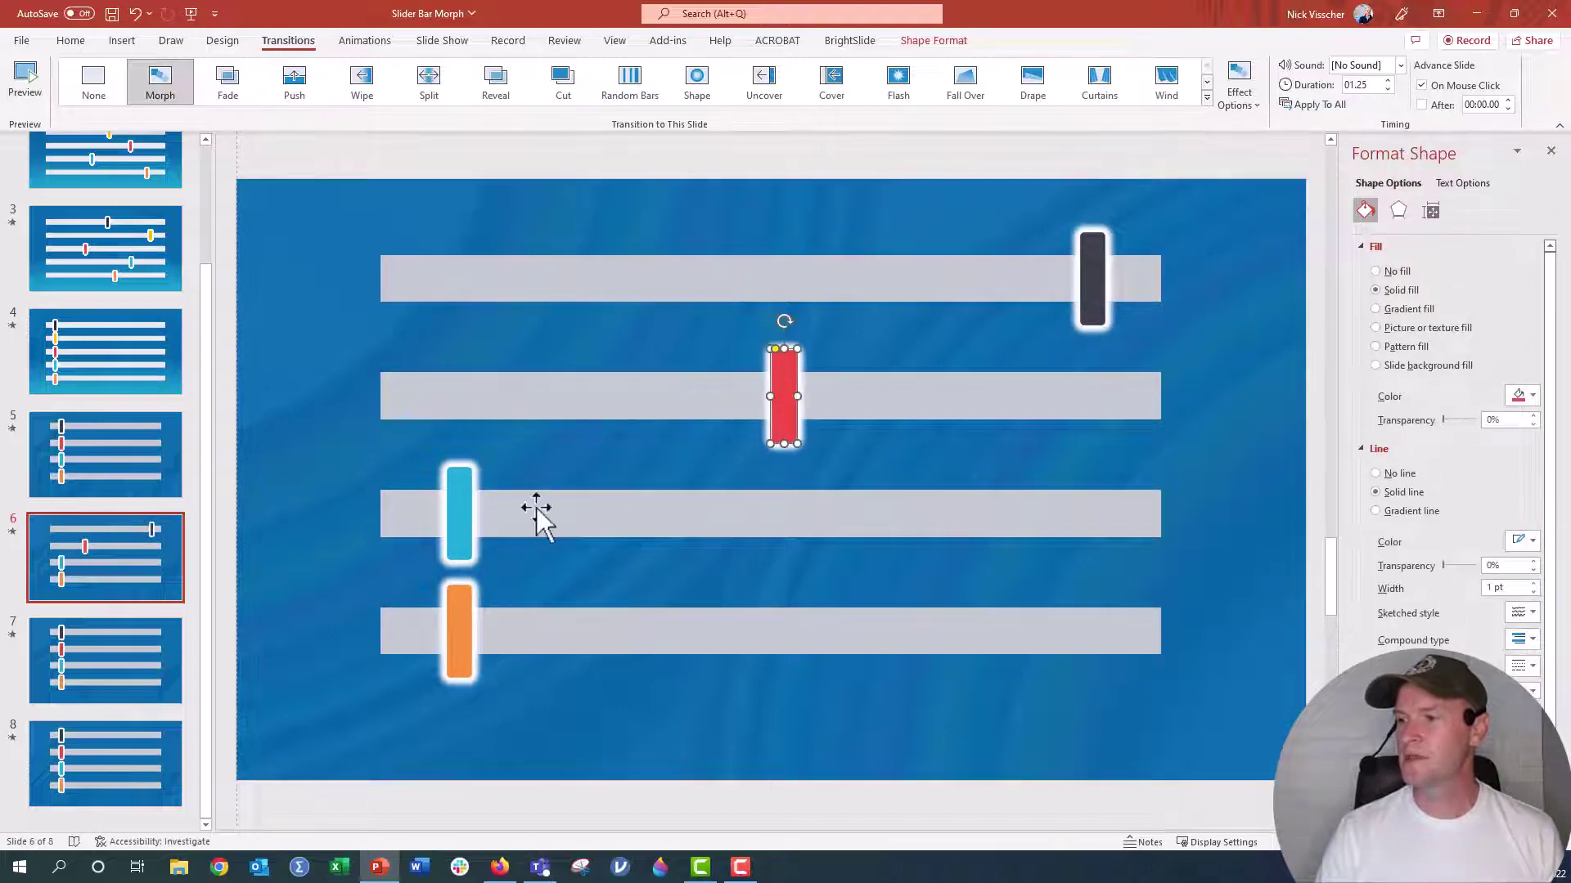
# Slide the cyan and orange knobs far right along the third and bottom bars.
pyautogui.click(458, 524)
pyautogui.moveTo(460, 530); pyautogui.dragTo(917, 527)
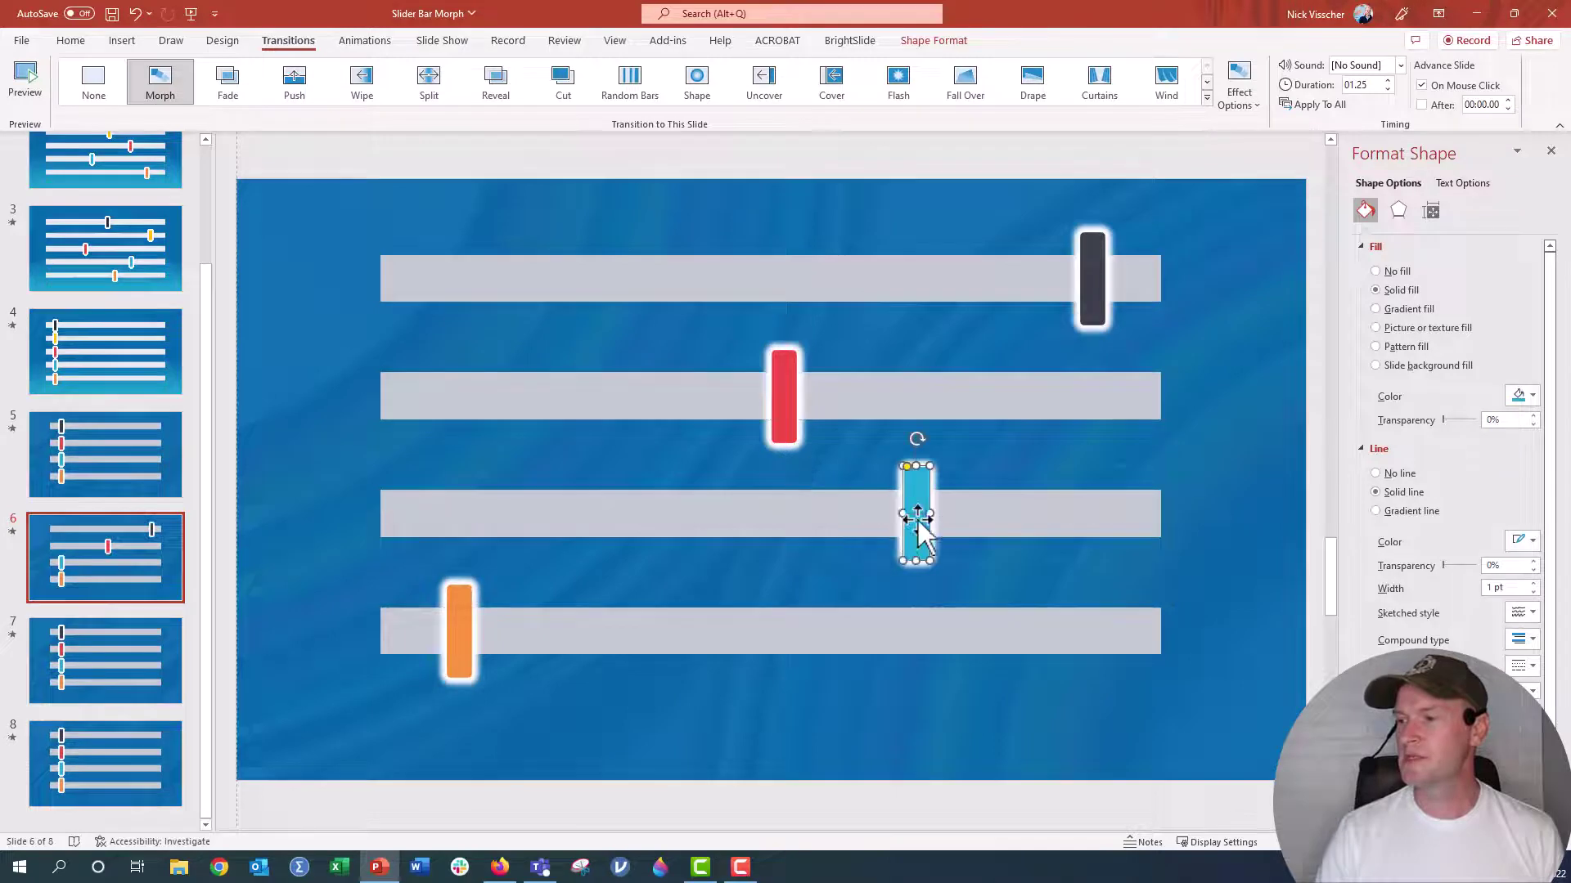
pyautogui.click(459, 638)
pyautogui.moveTo(459, 638); pyautogui.dragTo(1046, 628)
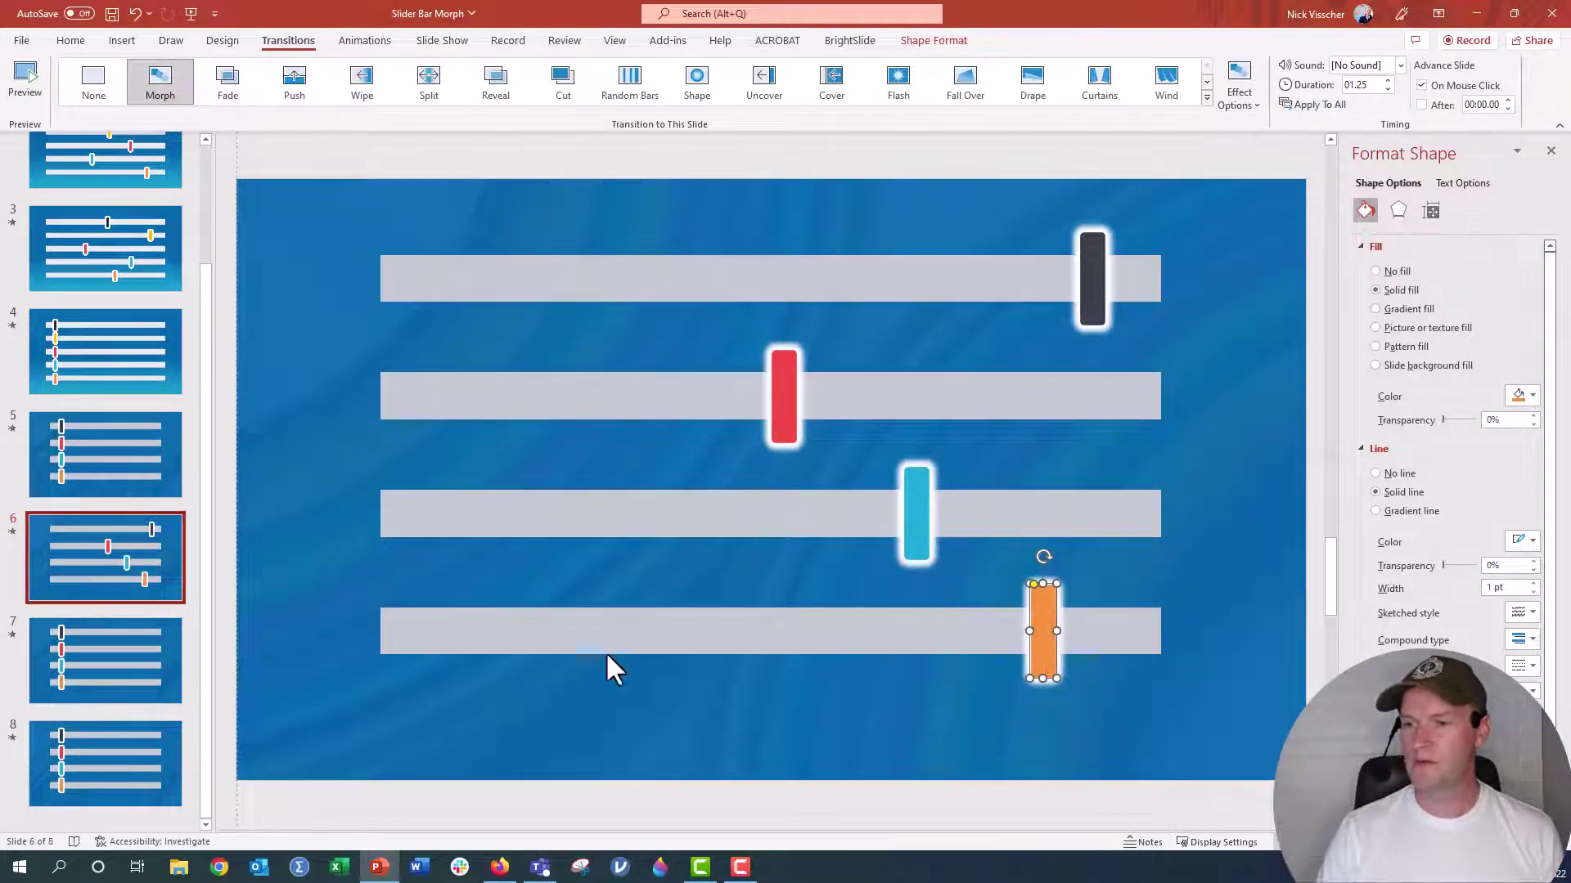
pyautogui.click(127, 686)
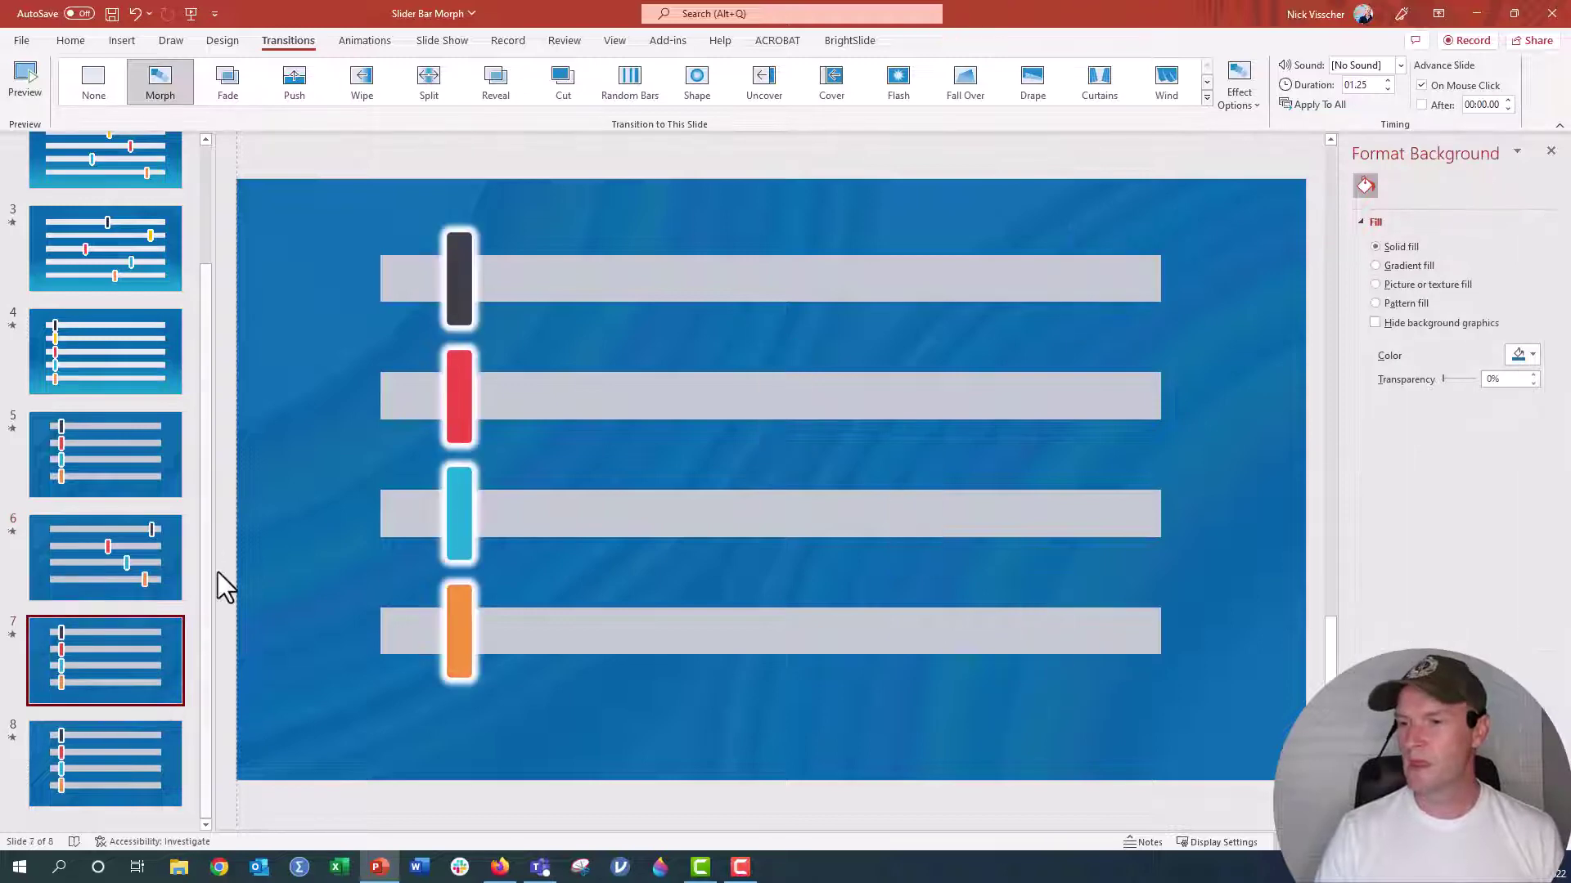
# On slide 7, slide the black knob past centre, red left of centre, cyan near right, orange mid-bar.
pyautogui.click(455, 258)
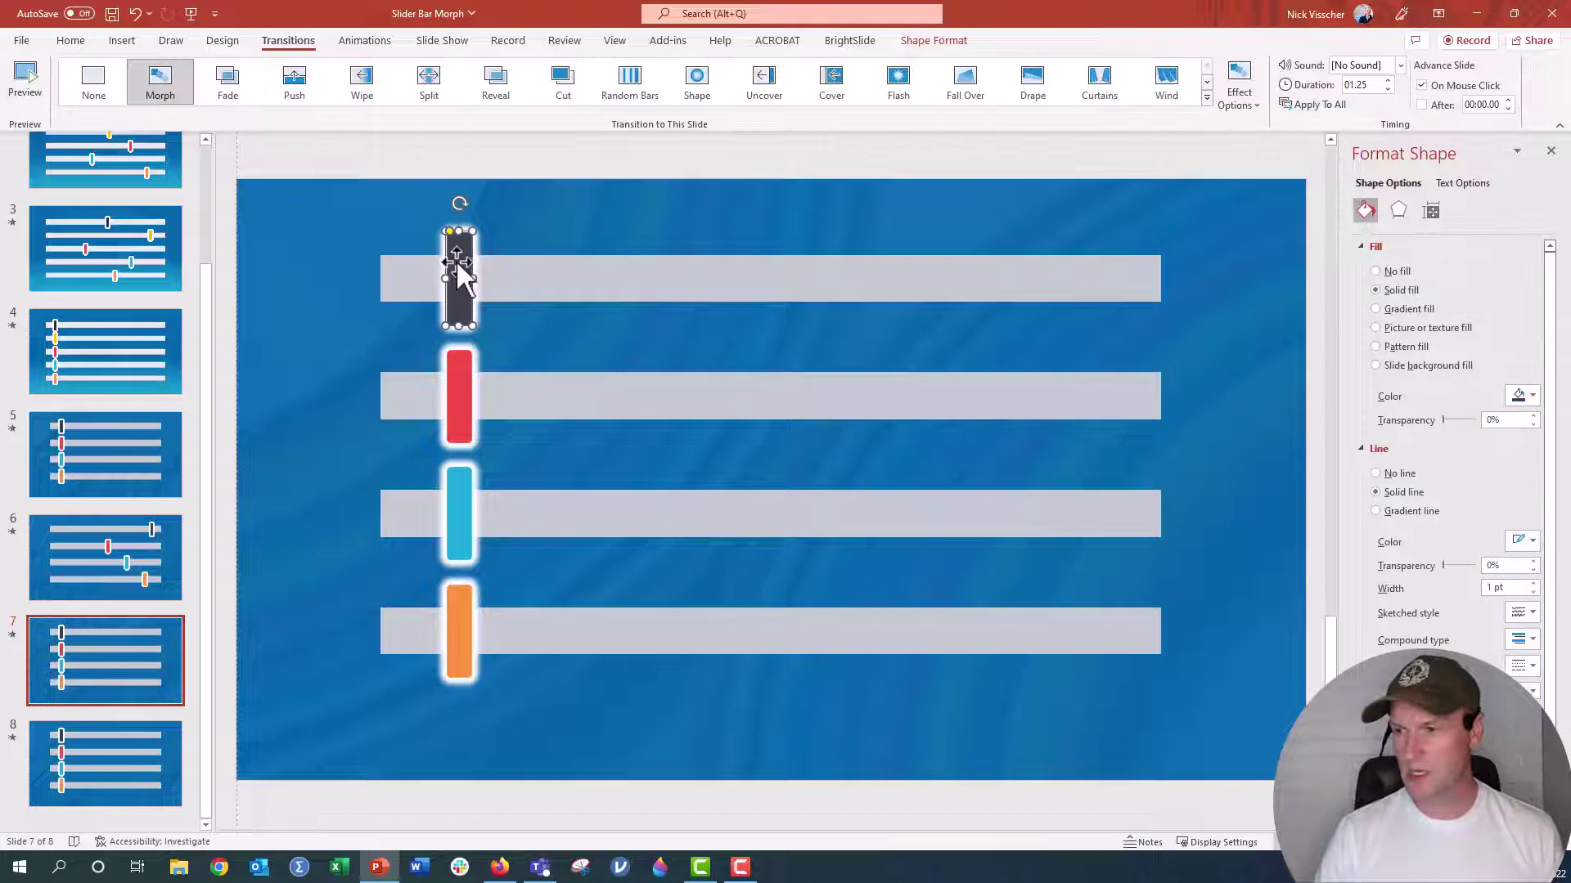
pyautogui.moveTo(459, 278); pyautogui.dragTo(582, 278)
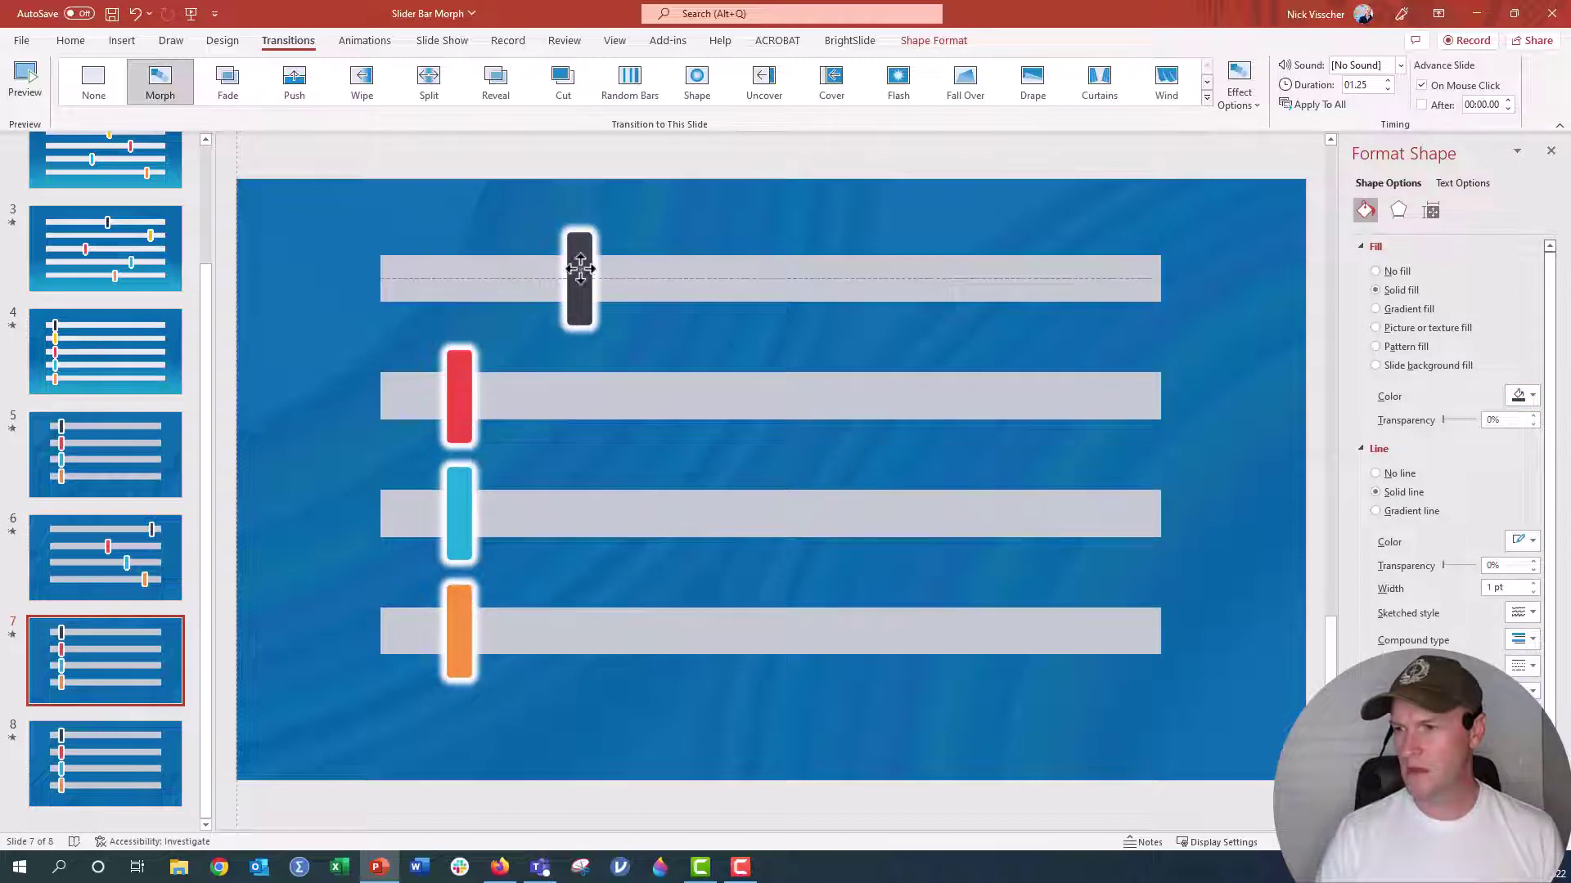
pyautogui.keyDown('shift'); pyautogui.click(463, 390); pyautogui.keyUp('shift')
pyautogui.moveTo(463, 390); pyautogui.dragTo(651, 377)
pyautogui.click(780, 383)
pyautogui.click(459, 509)
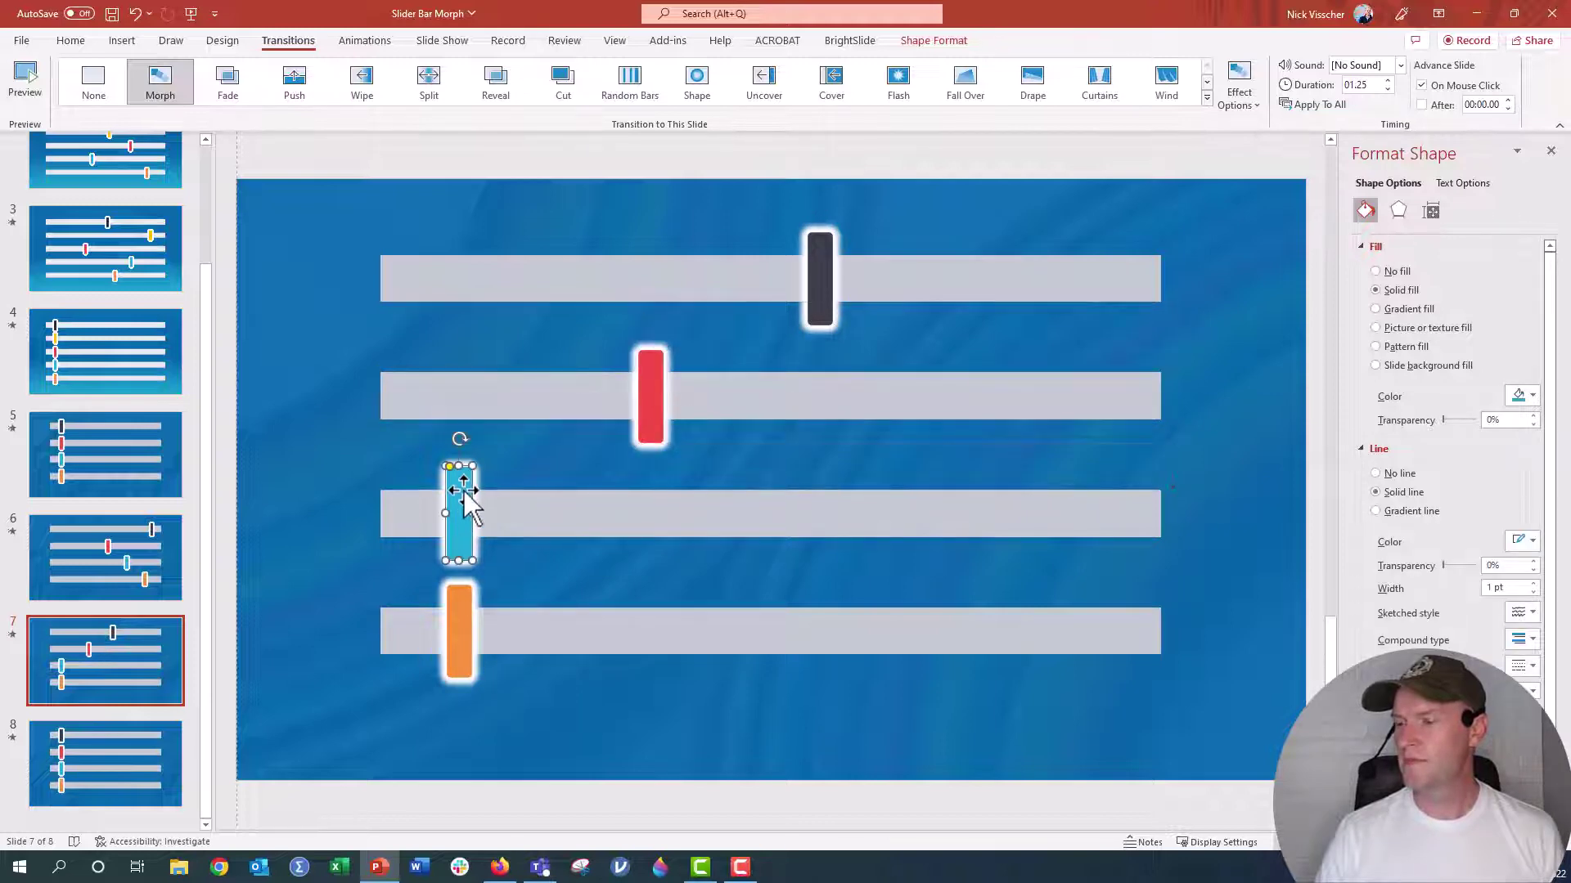
pyautogui.moveTo(460, 499); pyautogui.dragTo(932, 507)
pyautogui.click(459, 626)
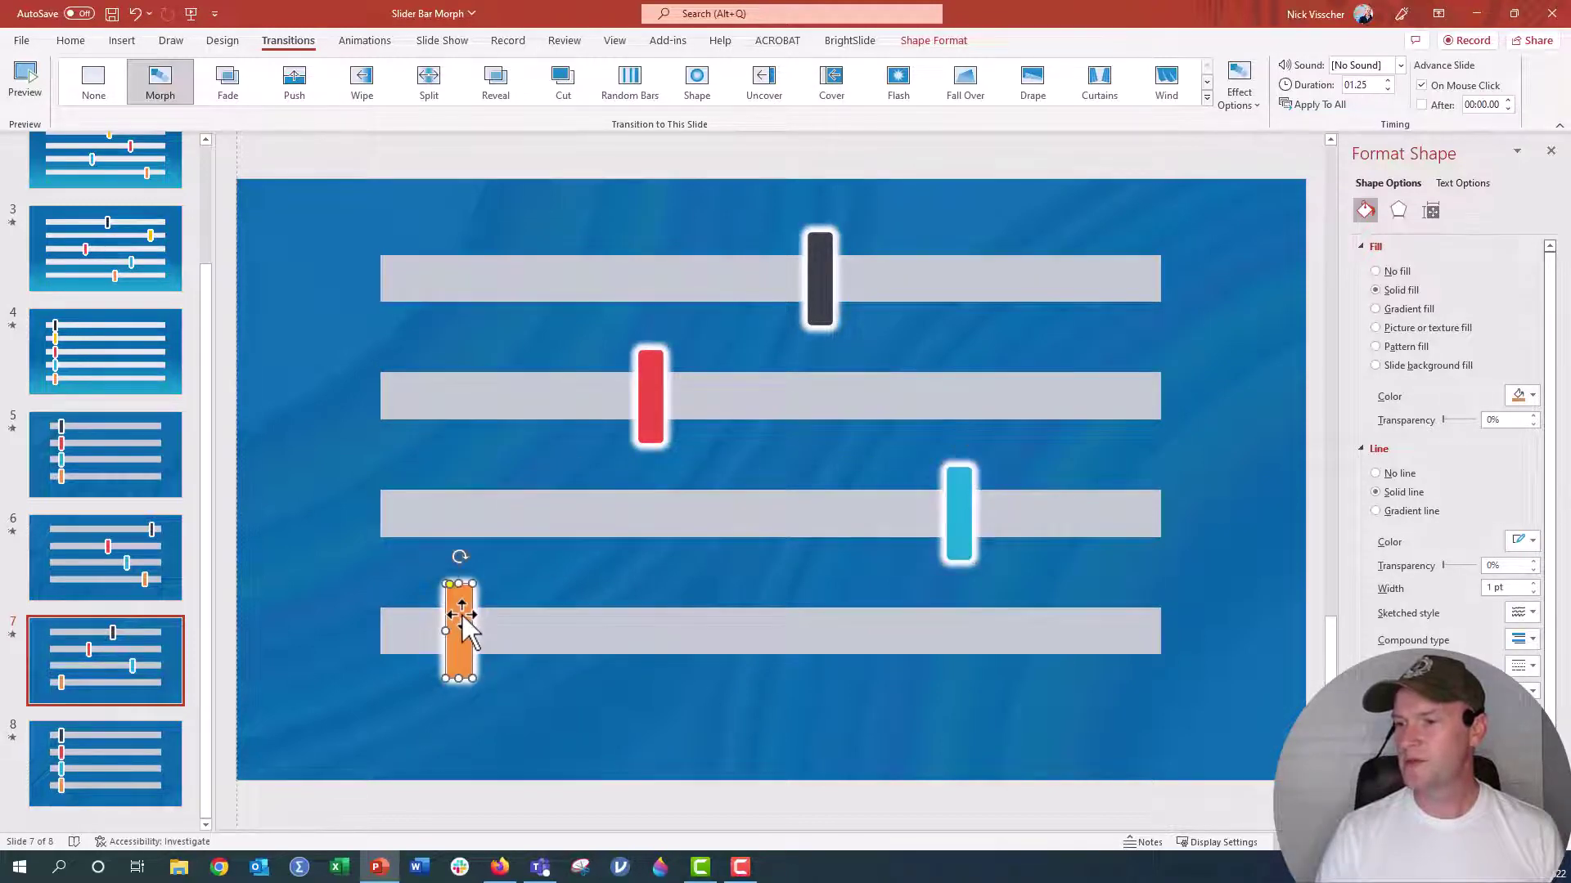
pyautogui.moveTo(465, 626); pyautogui.dragTo(527, 620)
# Go to slide 8 and select its black knob.
pyautogui.click(119, 759)
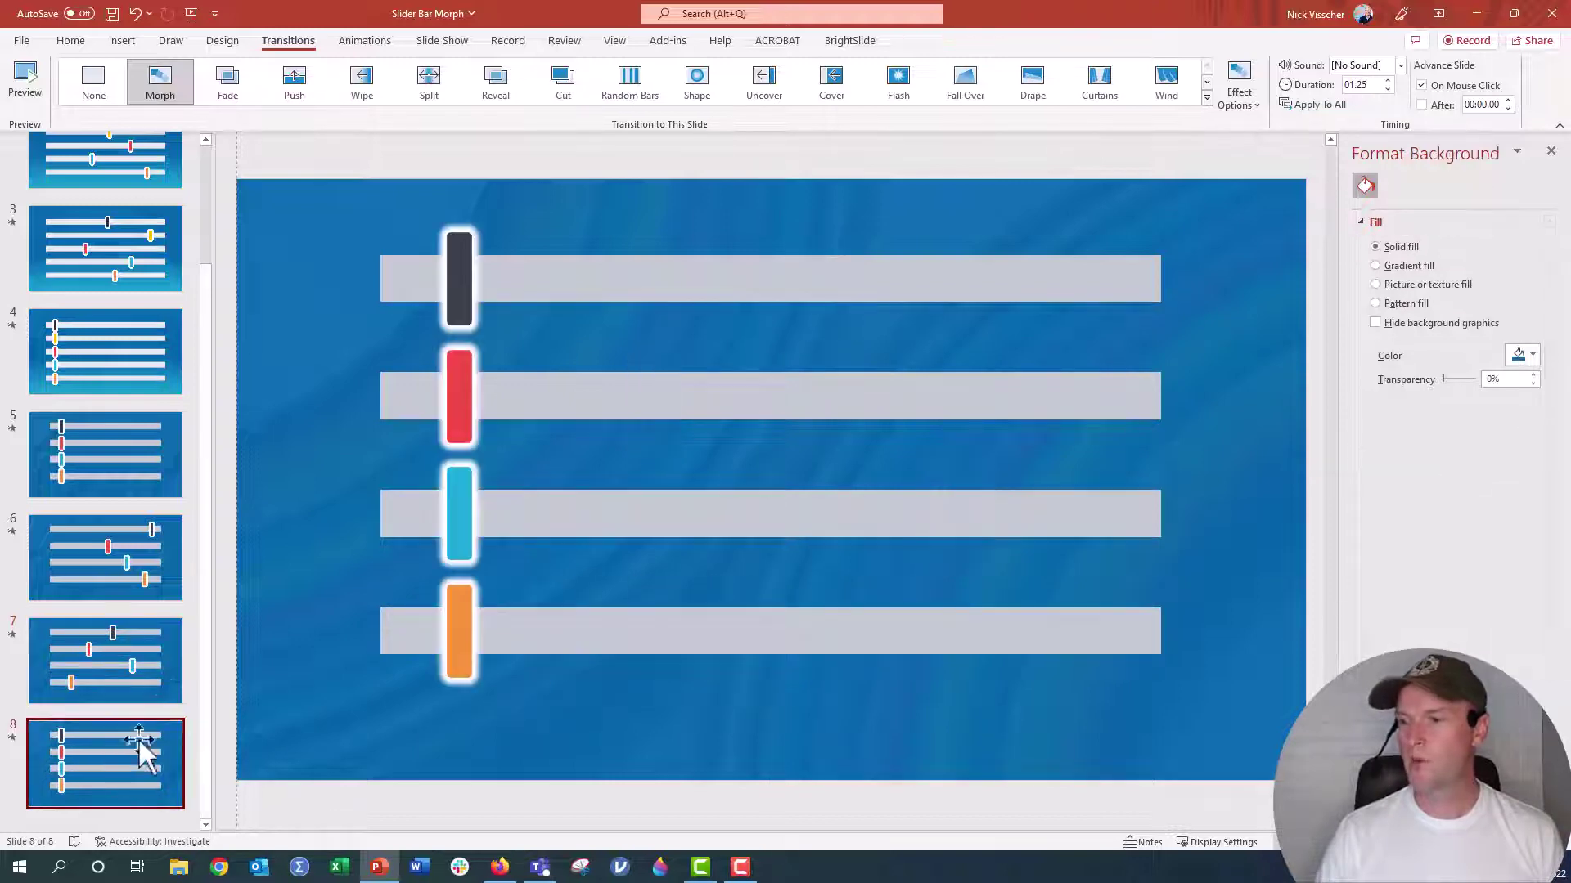
pyautogui.click(470, 310)
pyautogui.click(459, 399)
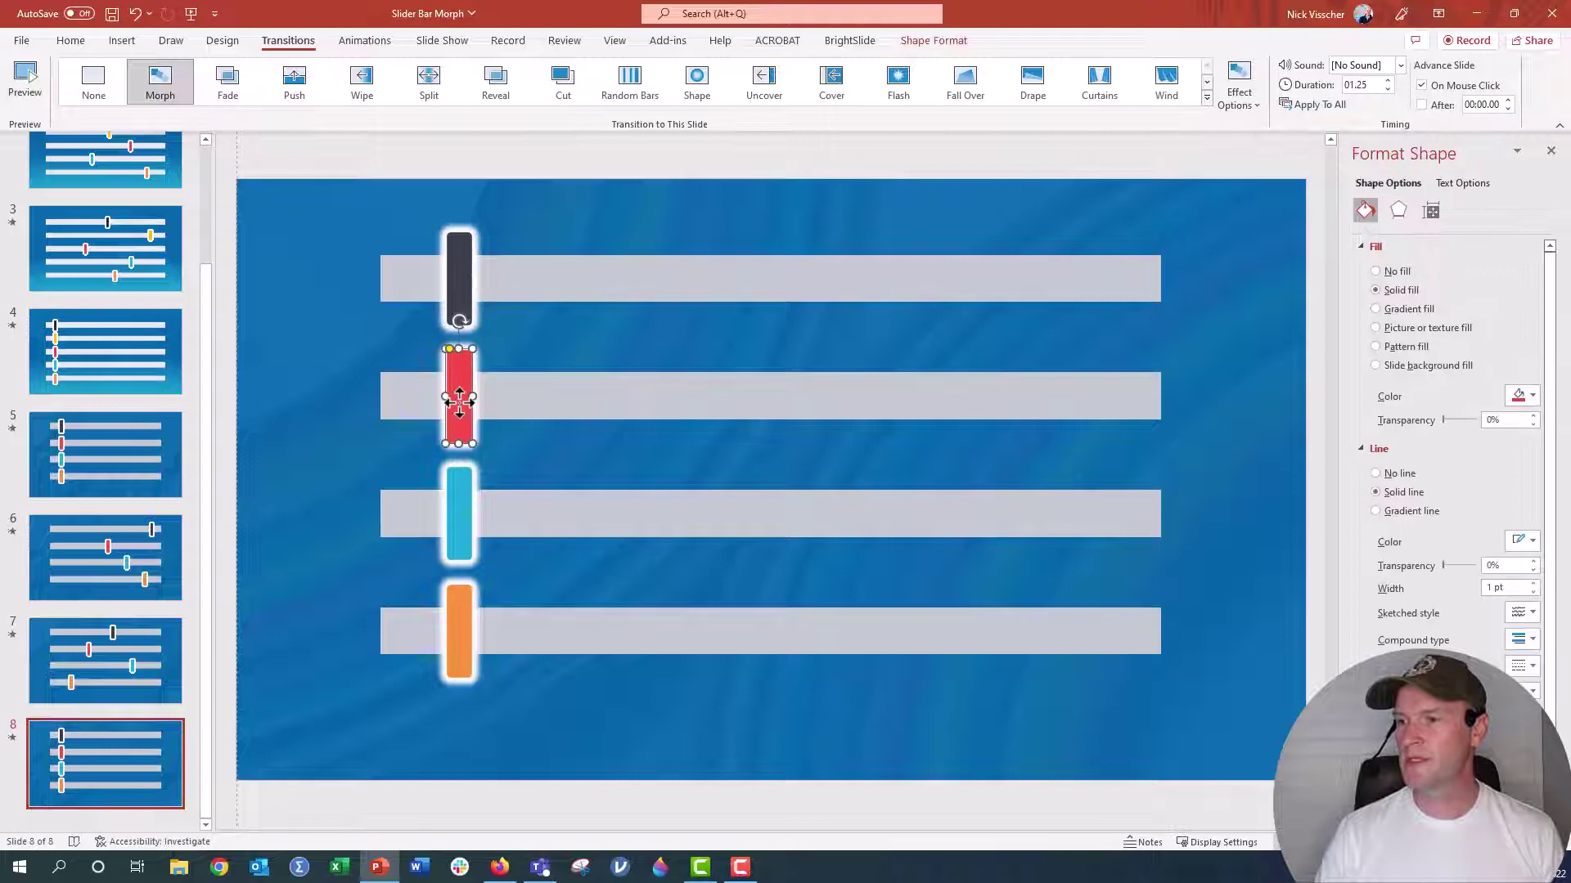
pyautogui.click(459, 282)
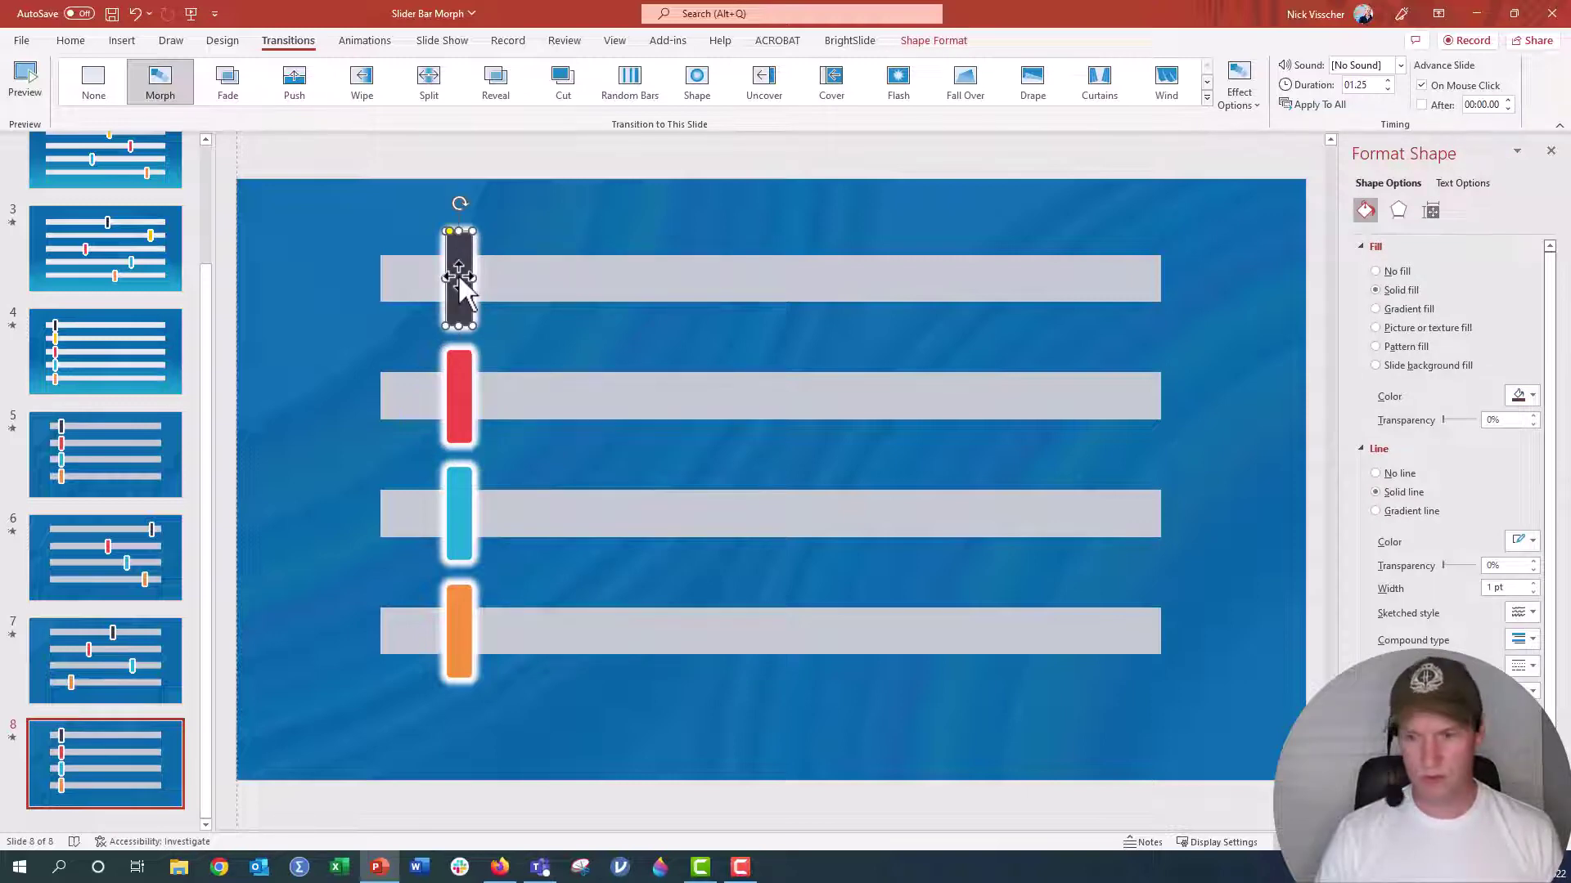
# Select slide 4 in the thumbnail pane and scroll up toward slide 1.
pyautogui.click(61, 315)
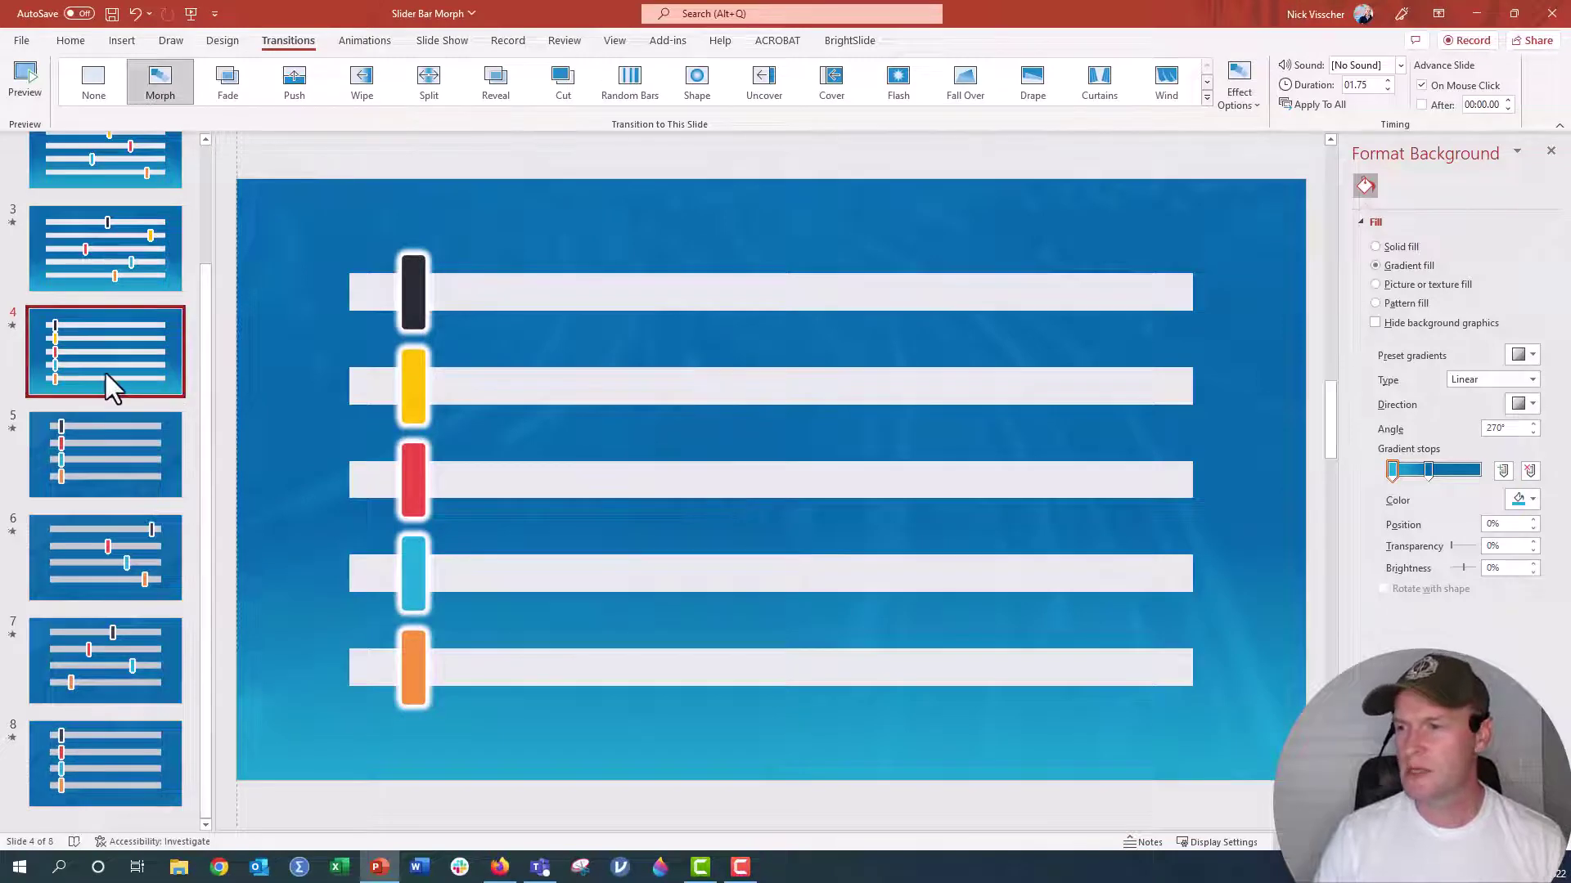
pyautogui.press('Down')
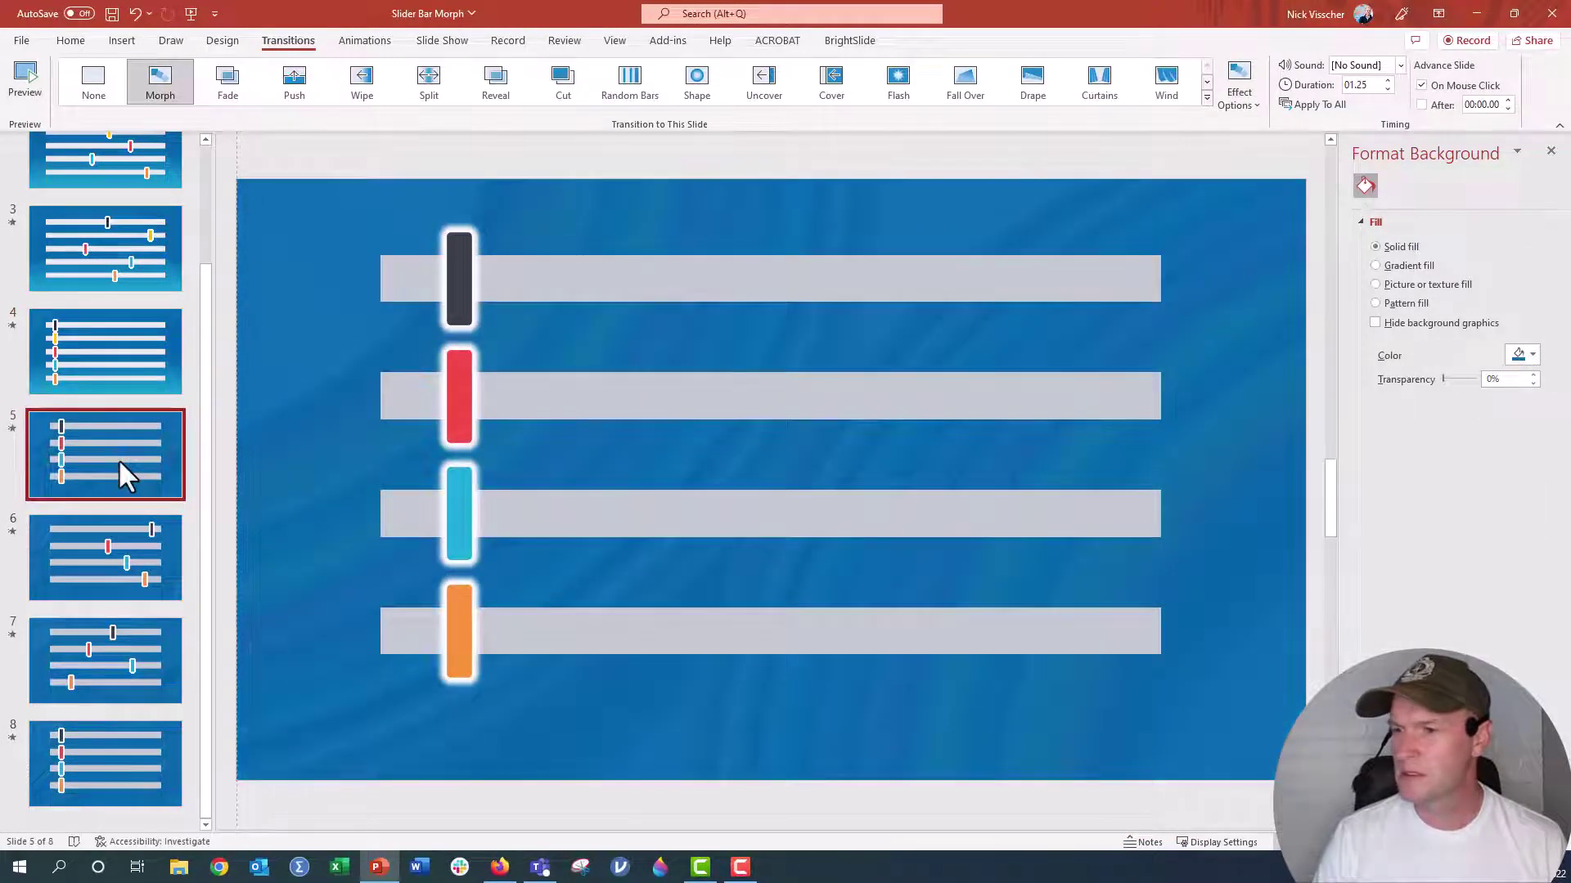
pyautogui.click(114, 445)
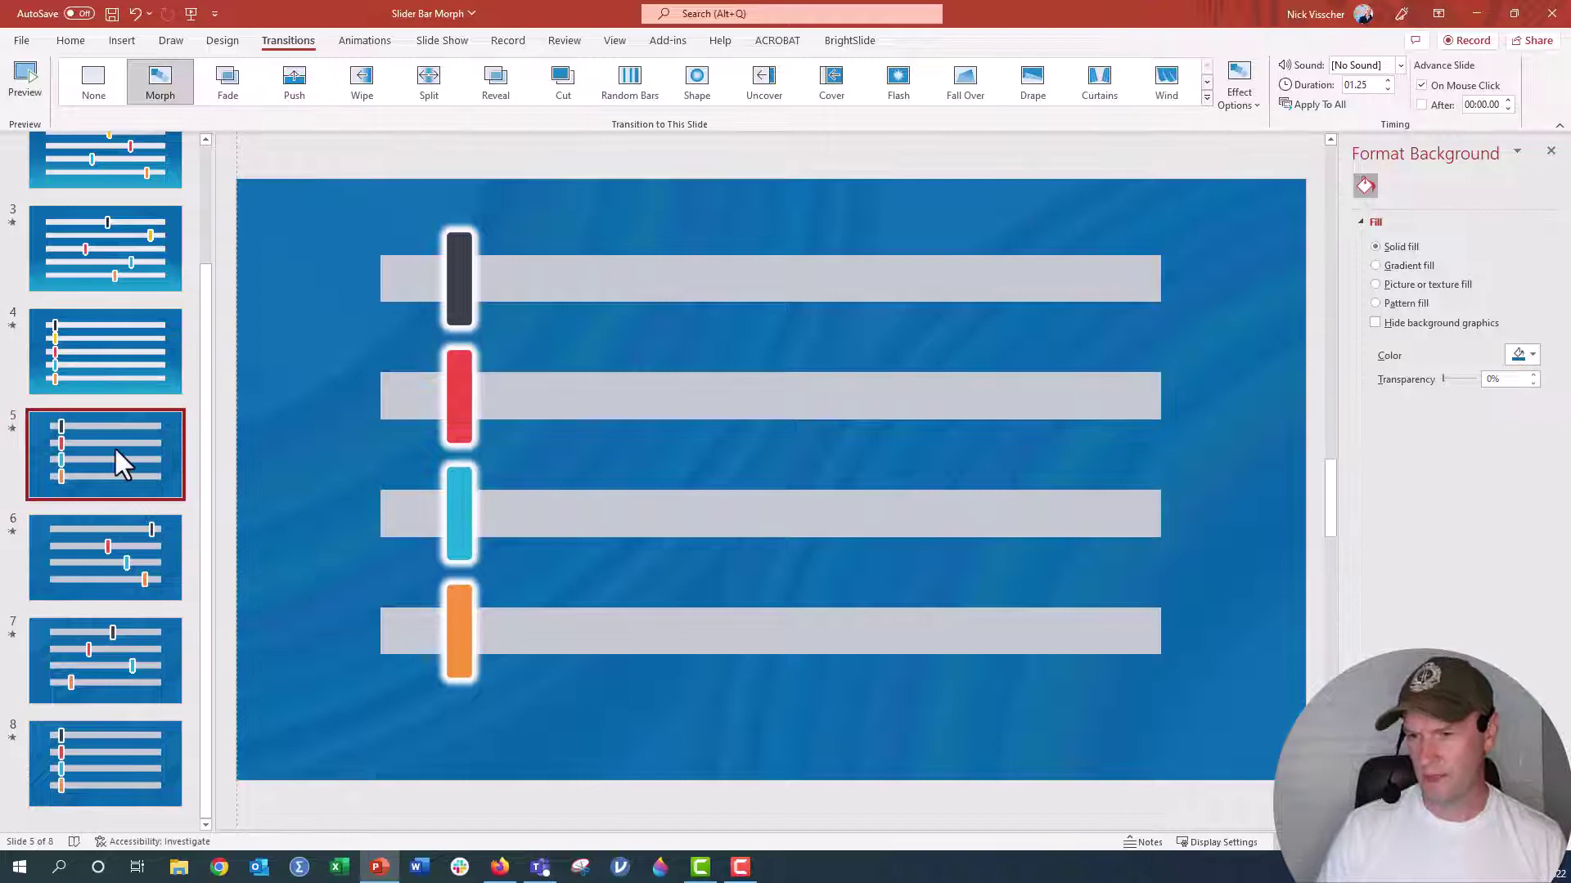
pyautogui.click(116, 476)
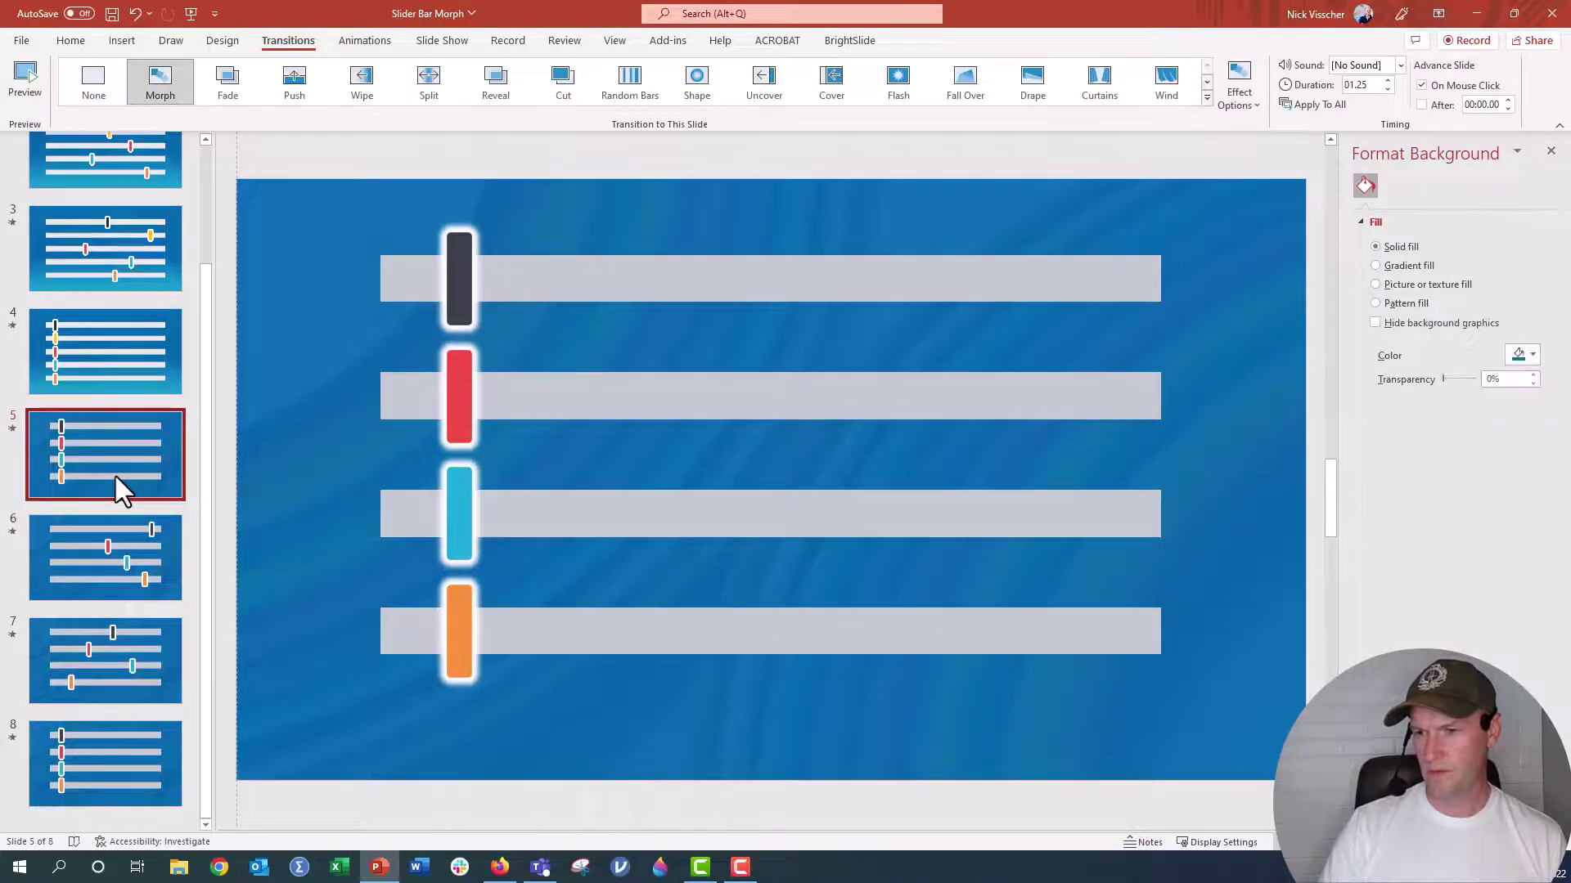
pyautogui.click(111, 371)
pyautogui.scroll(2, 113, 360)
# Extend the selection to slides 1–4, set their transition to None, then go to slide 5.
pyautogui.keyDown('shift'); pyautogui.click(126, 182); pyautogui.keyUp('shift')
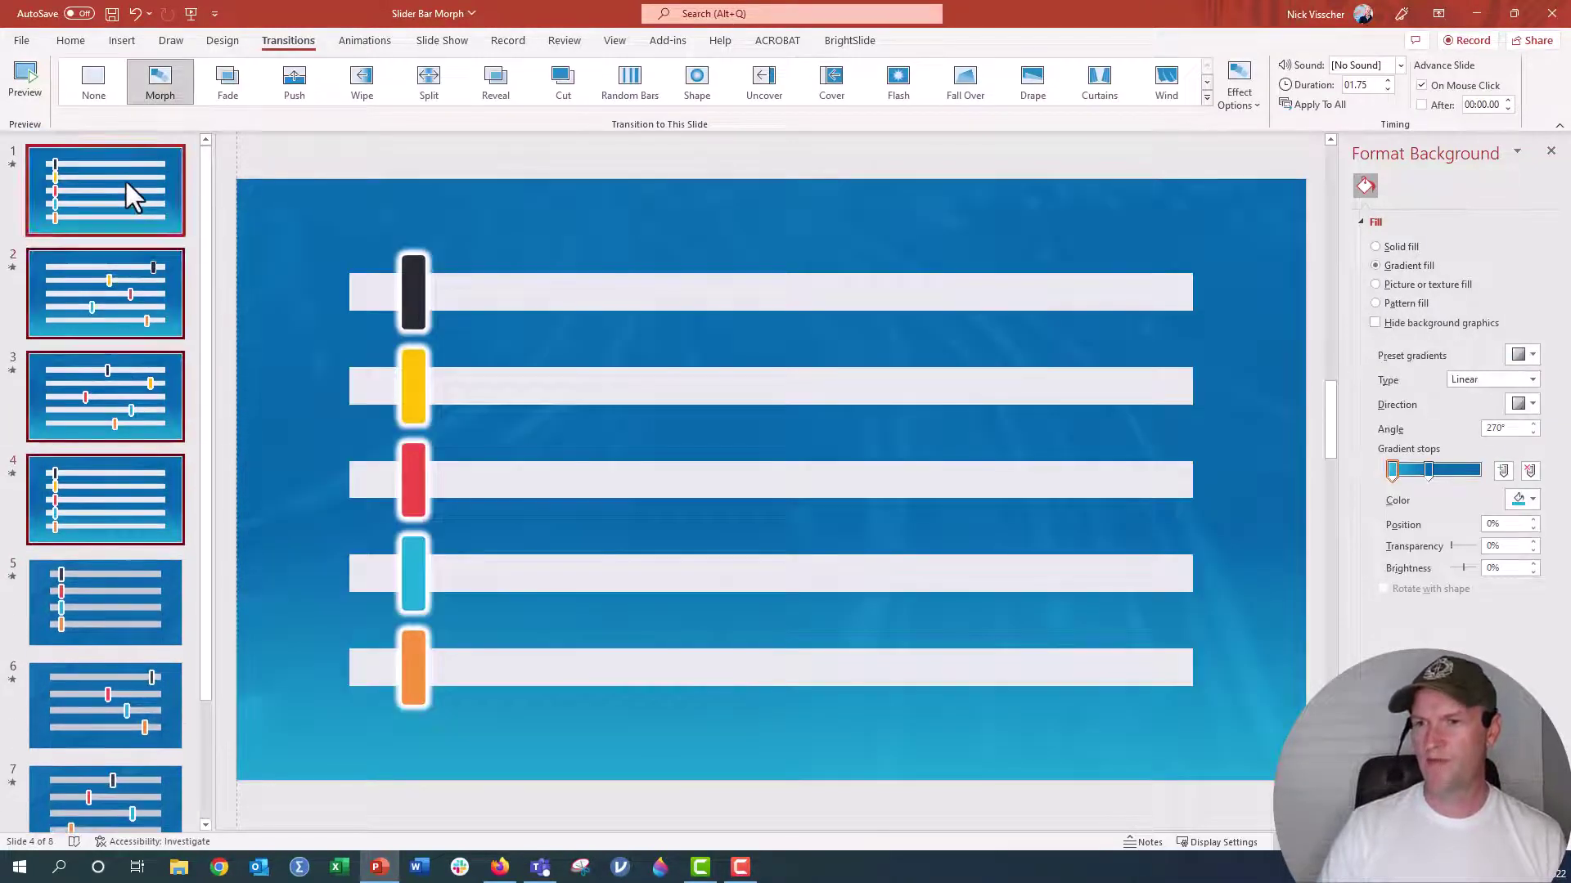
pyautogui.click(93, 78)
pyautogui.scroll(-1, 114, 217)
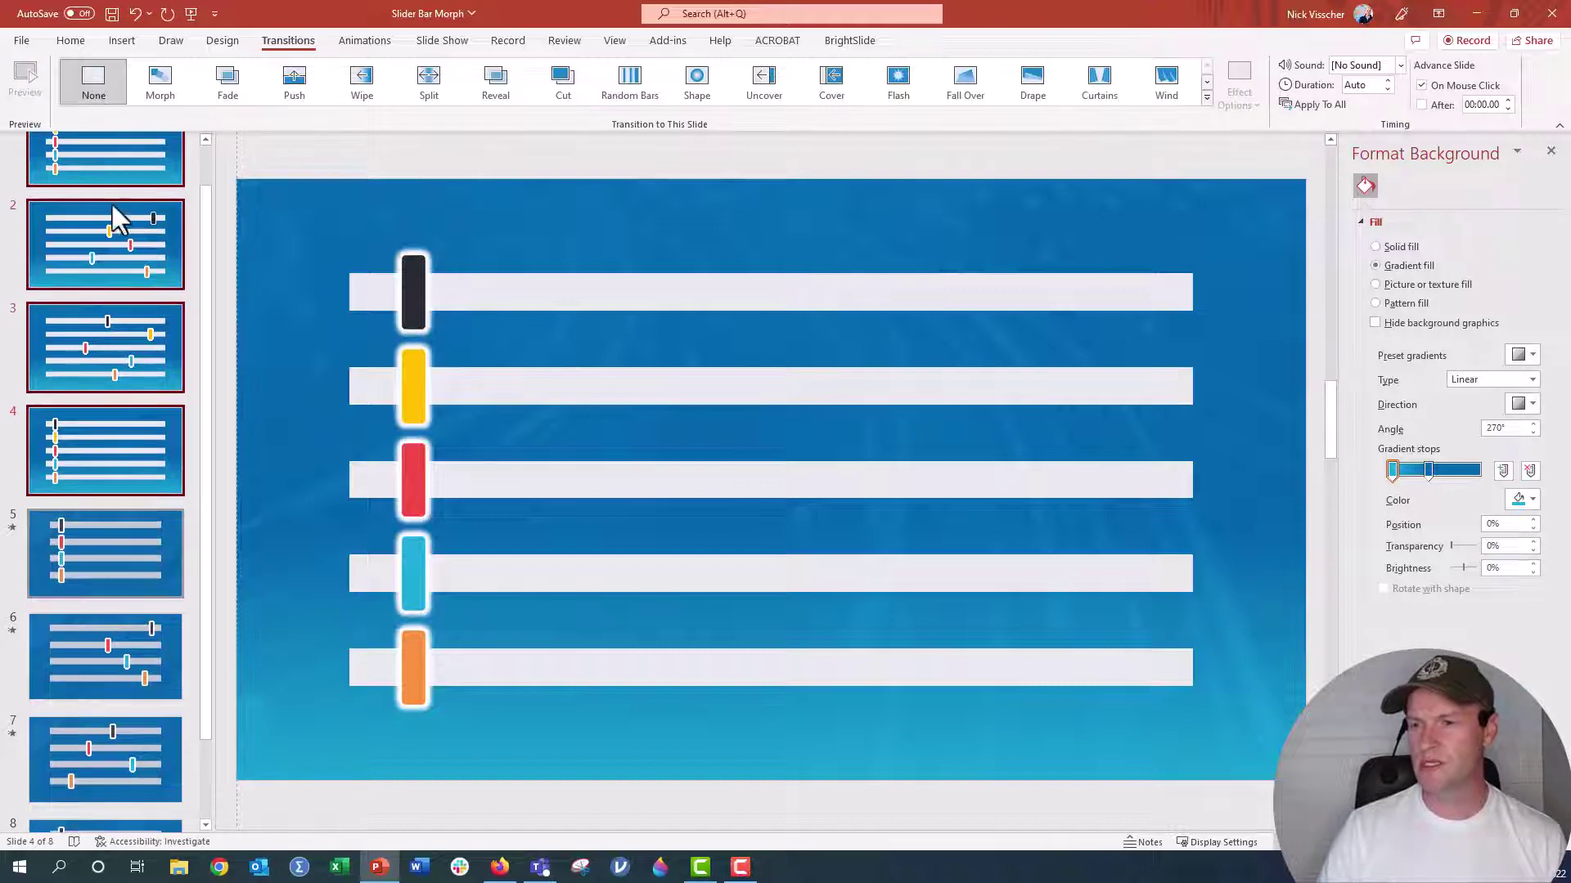
pyautogui.scroll(-1, 160, 445)
pyautogui.click(160, 450)
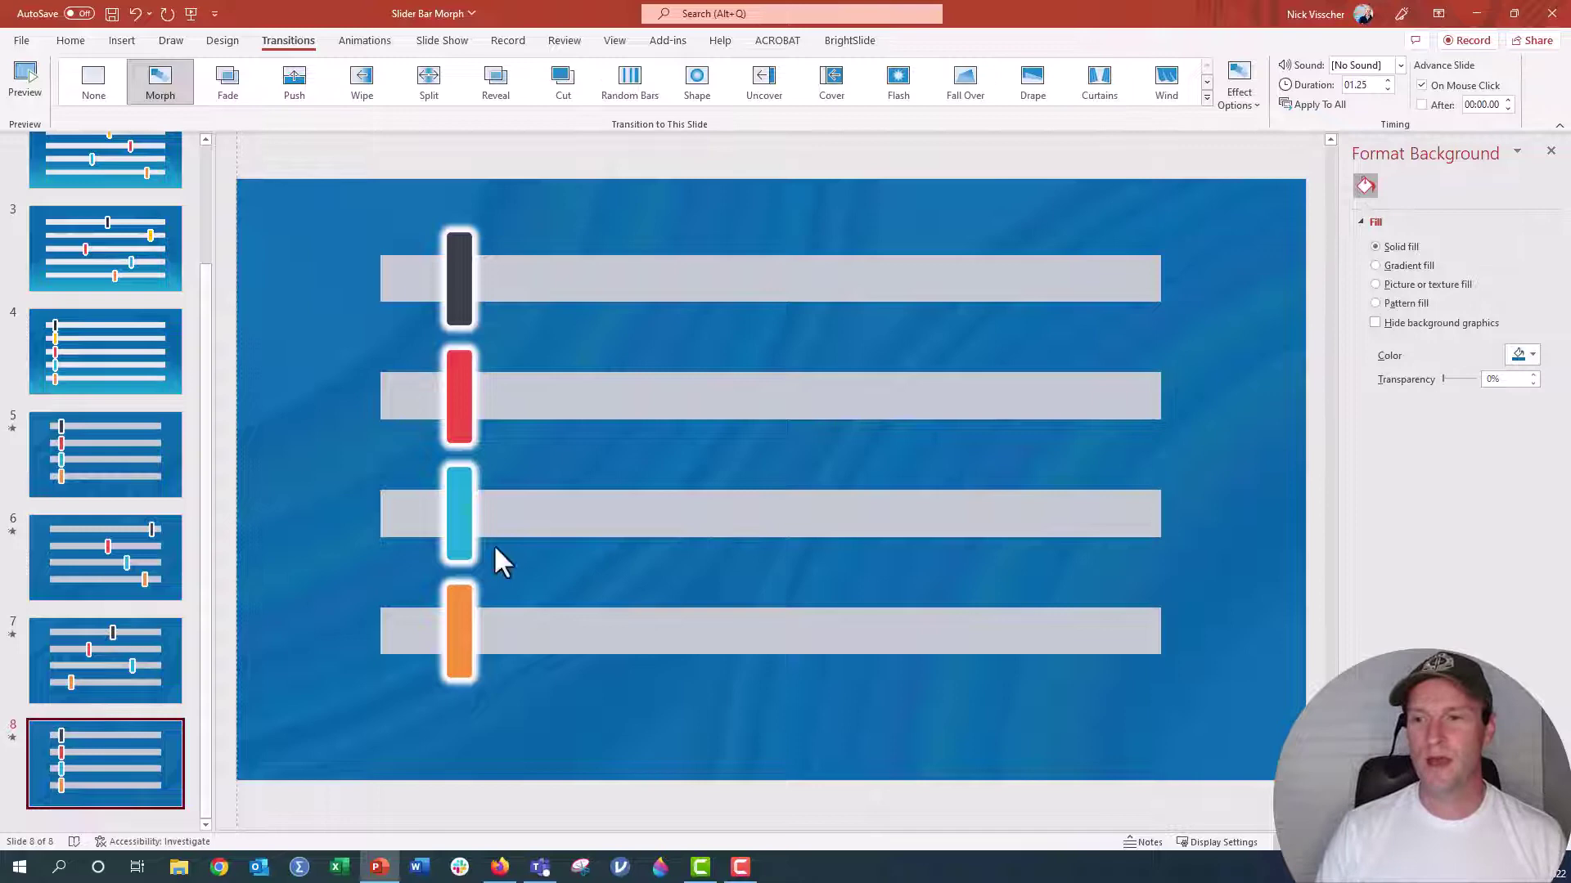
# Select slides 1–4, mark them as Hide Slide, then open the File backstage.
pyautogui.click(150, 428)
pyautogui.click(129, 367)
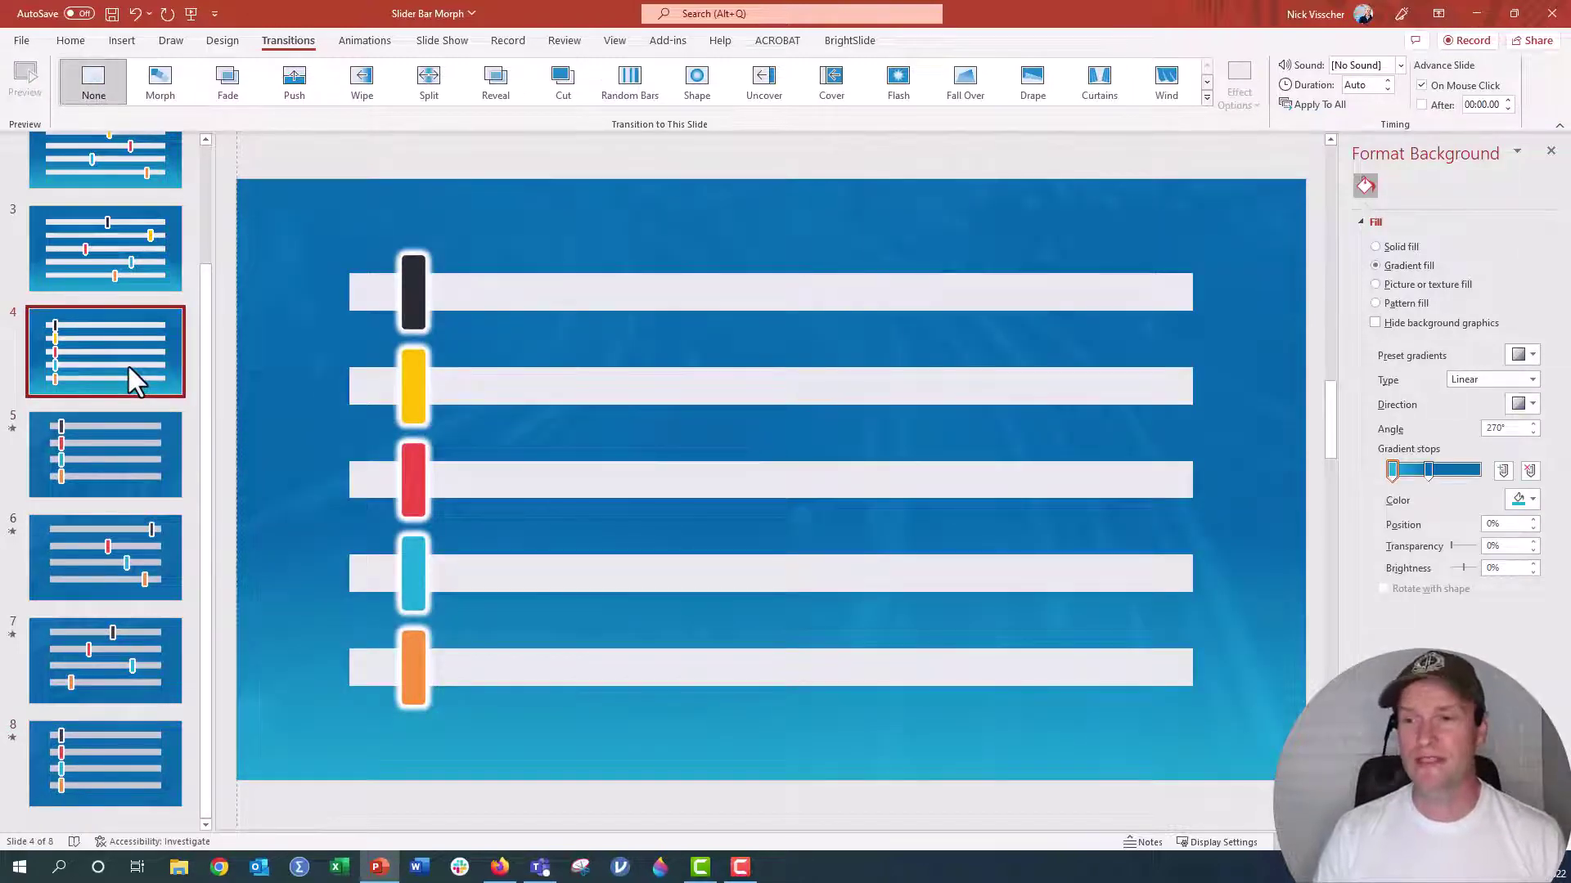
pyautogui.scroll(2, 130, 366)
pyautogui.click(116, 168)
pyautogui.keyDown('shift'); pyautogui.click(143, 507); pyautogui.keyUp('shift')
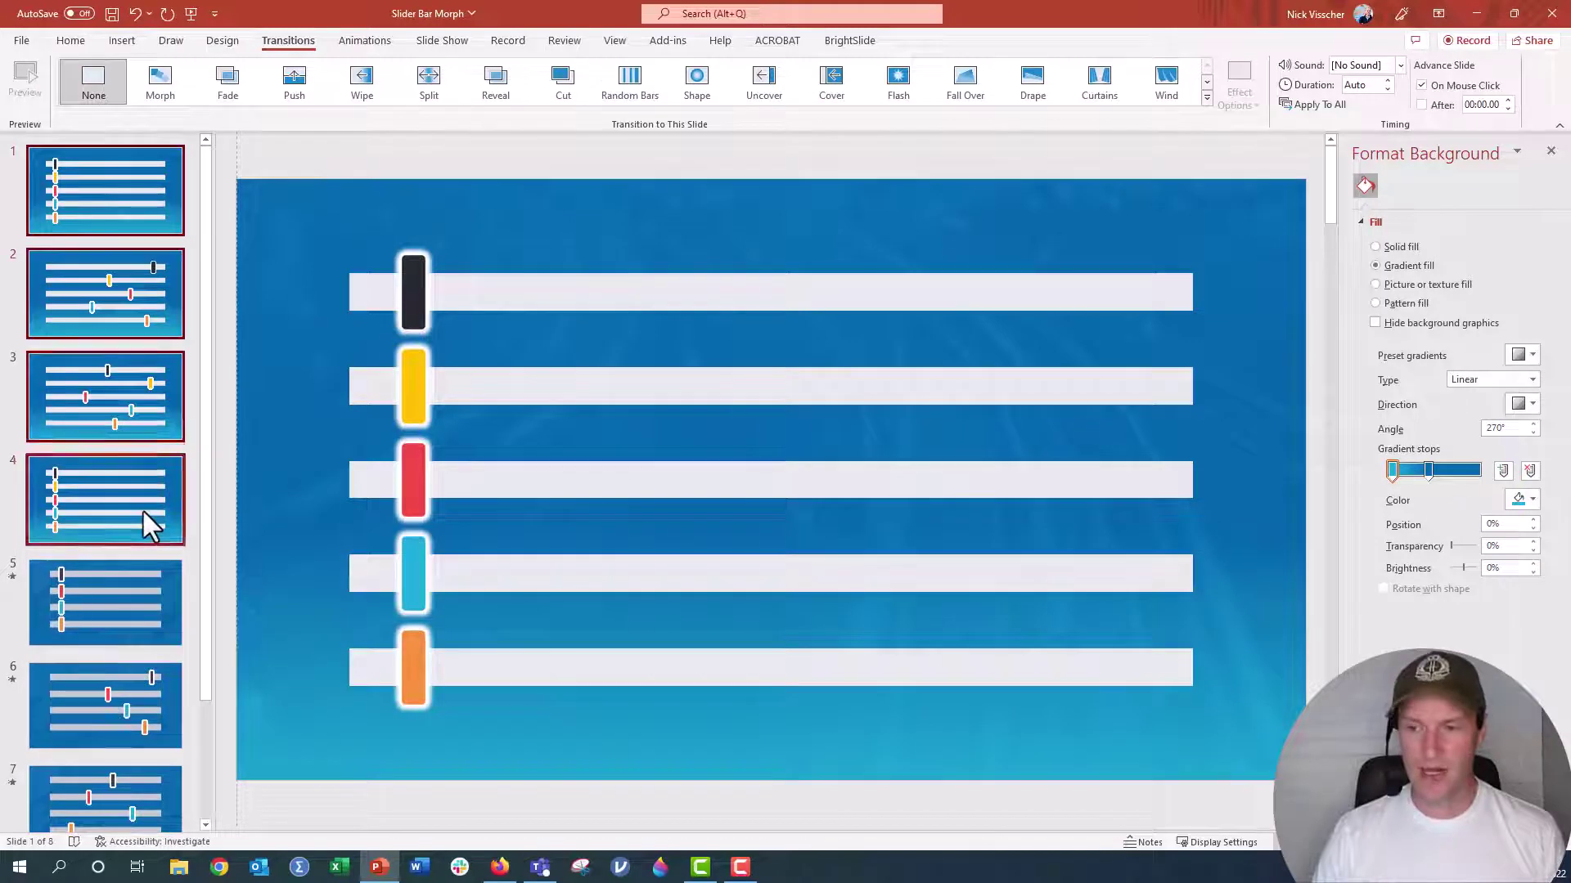
pyautogui.rightClick(141, 190)
pyautogui.click(198, 540)
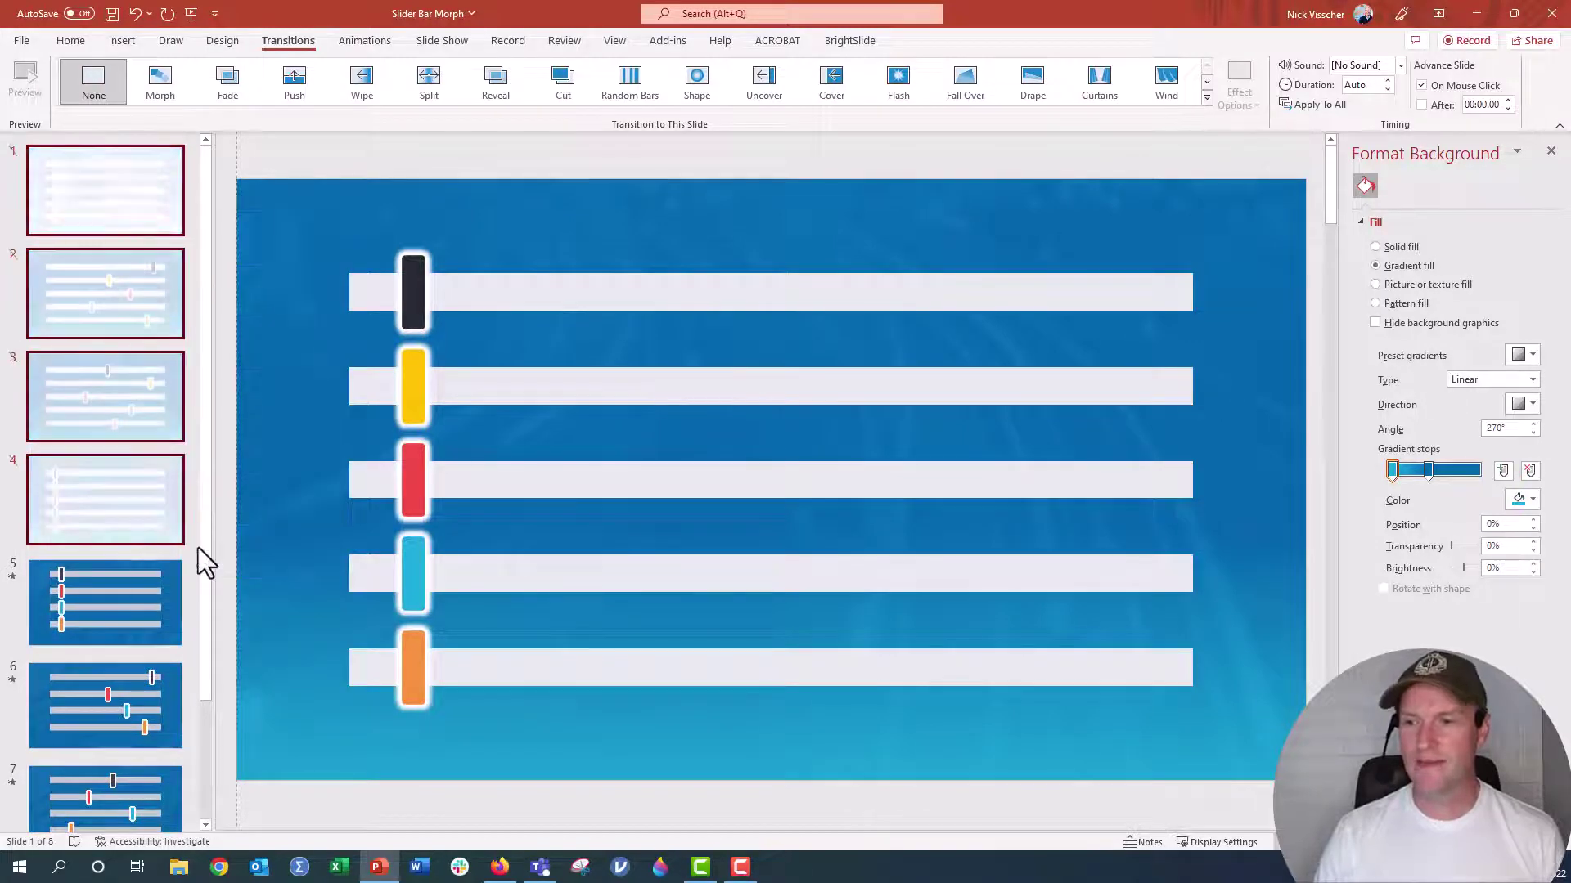
pyautogui.scroll(-3, 197, 562)
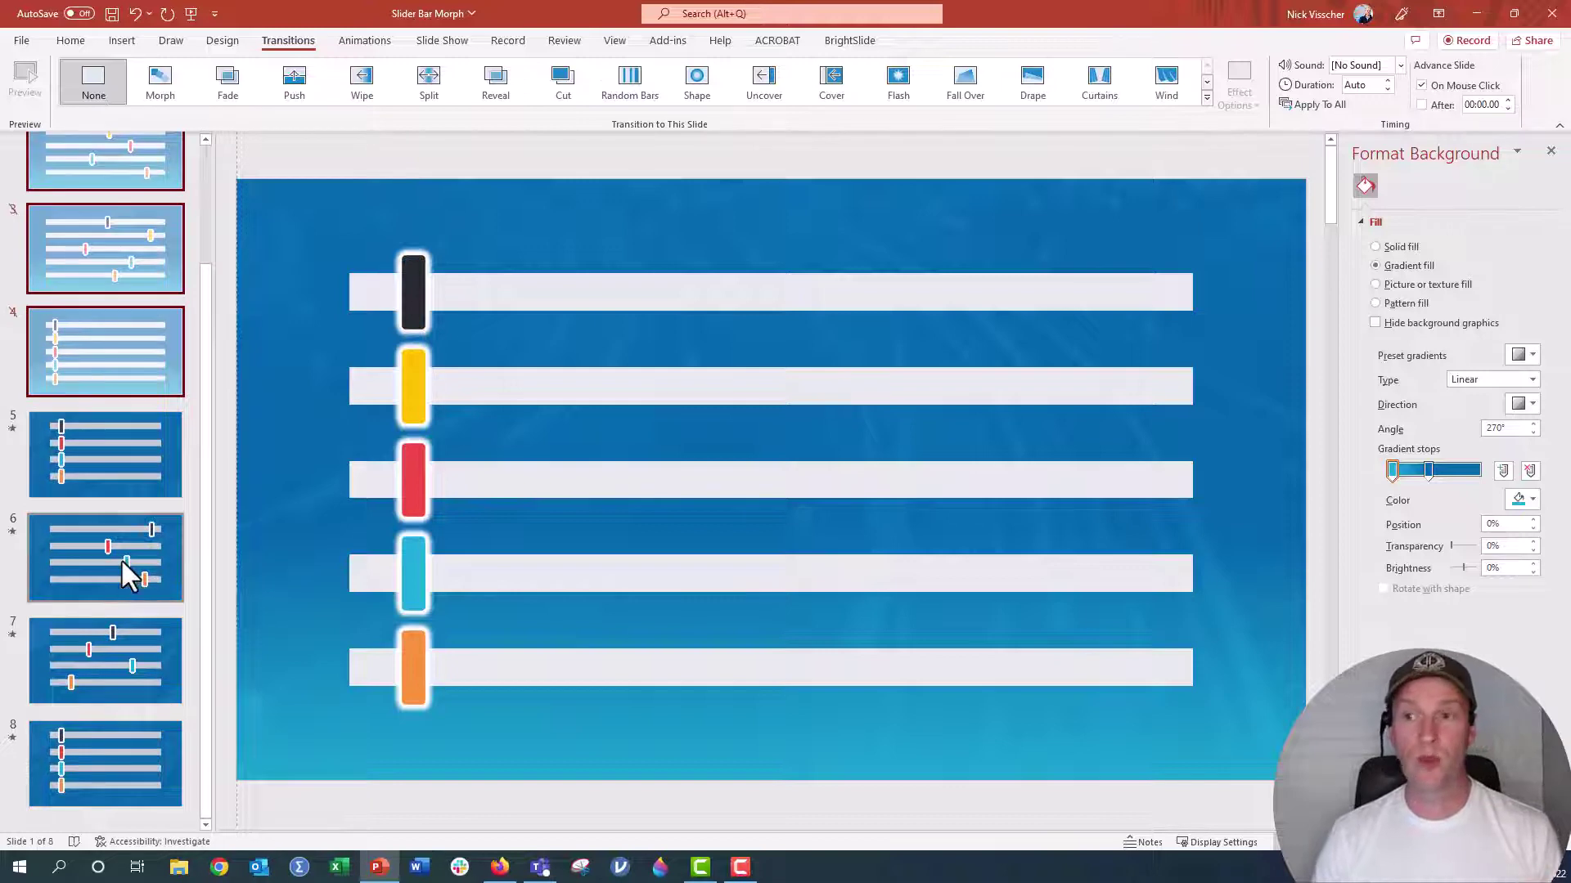
pyautogui.click(23, 41)
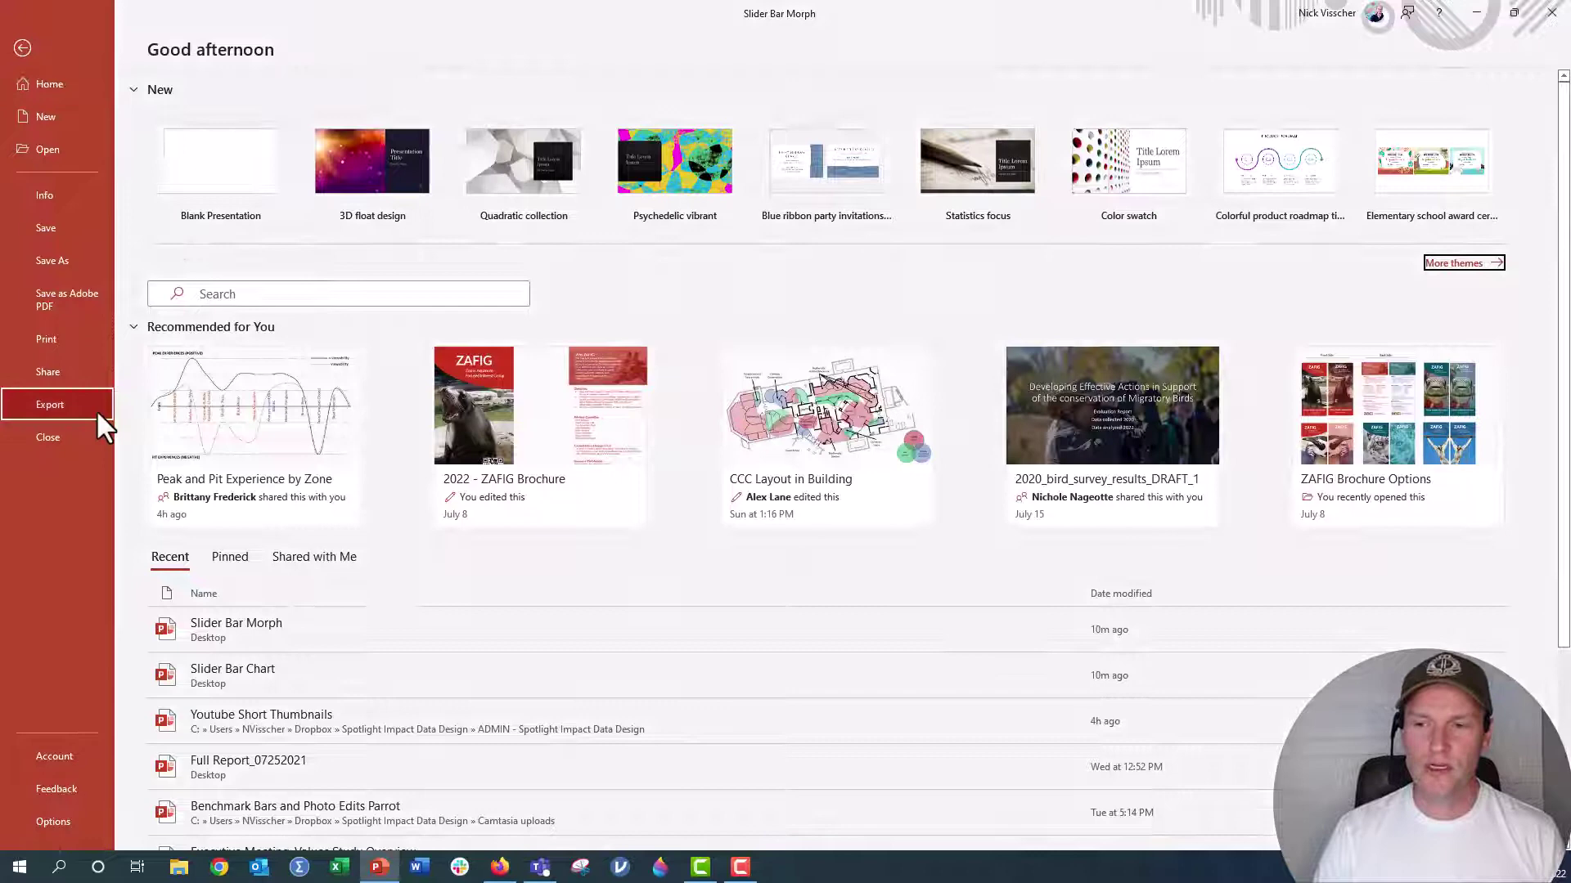
# View the Export page with Create a Video and Create an Animated GIF options.
pyautogui.click(96, 407)
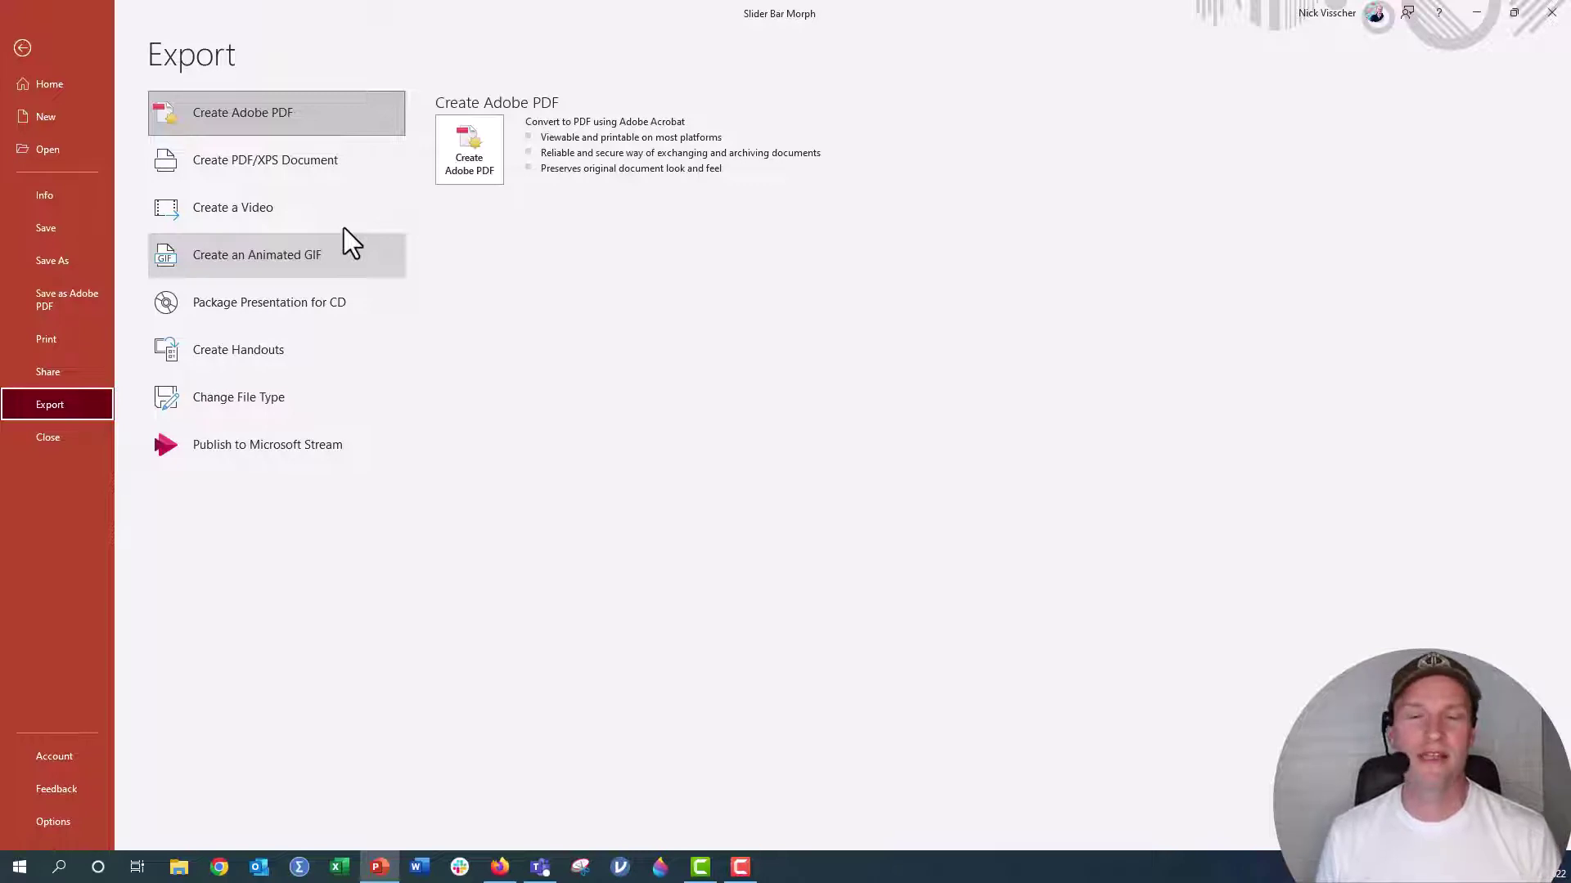
# Leave the backstage and return to editing the Slider Bar Morph deck.
pyautogui.click(22, 48)
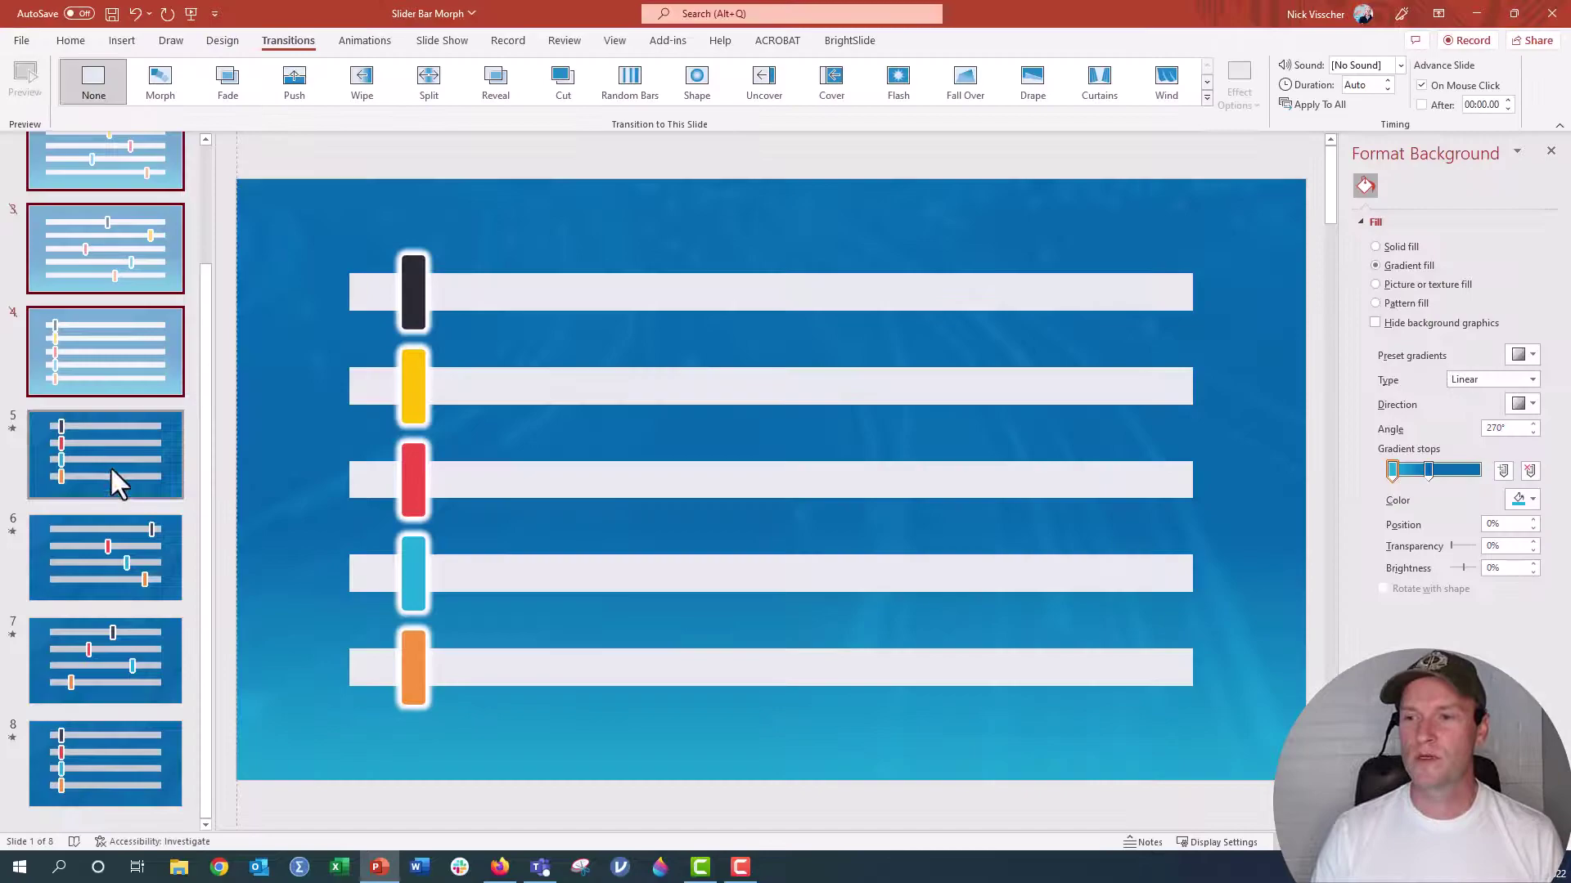